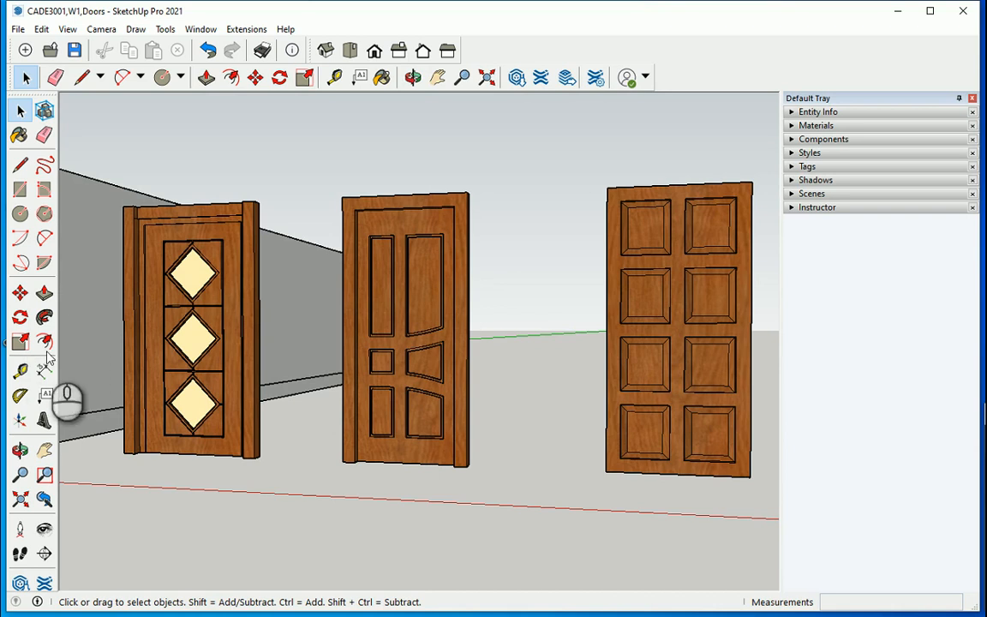
Show the model in front view and examine the middle door with the curved panels.
click(375, 51)
scroll(634, 413, down, 5)
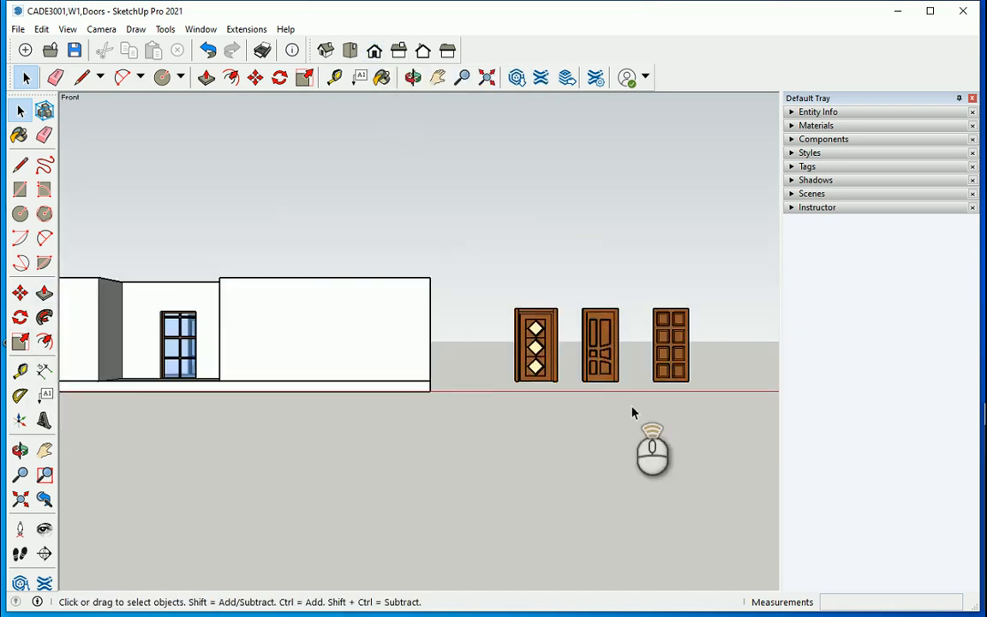
scroll(634, 369, up, 5)
scroll(597, 335, up, 4)
scroll(478, 447, down, 4)
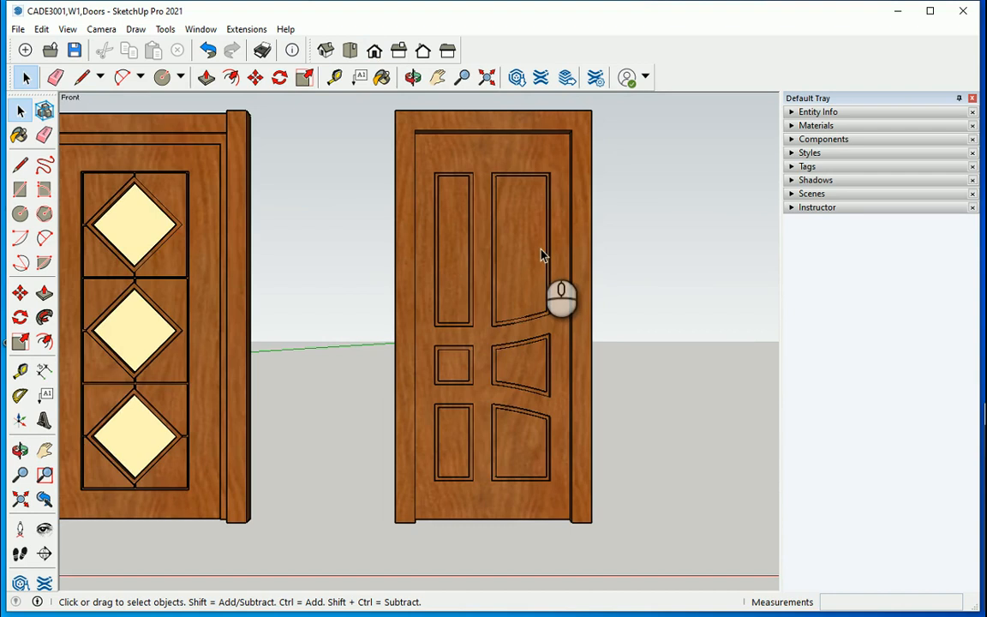
scroll(482, 309, up, 6)
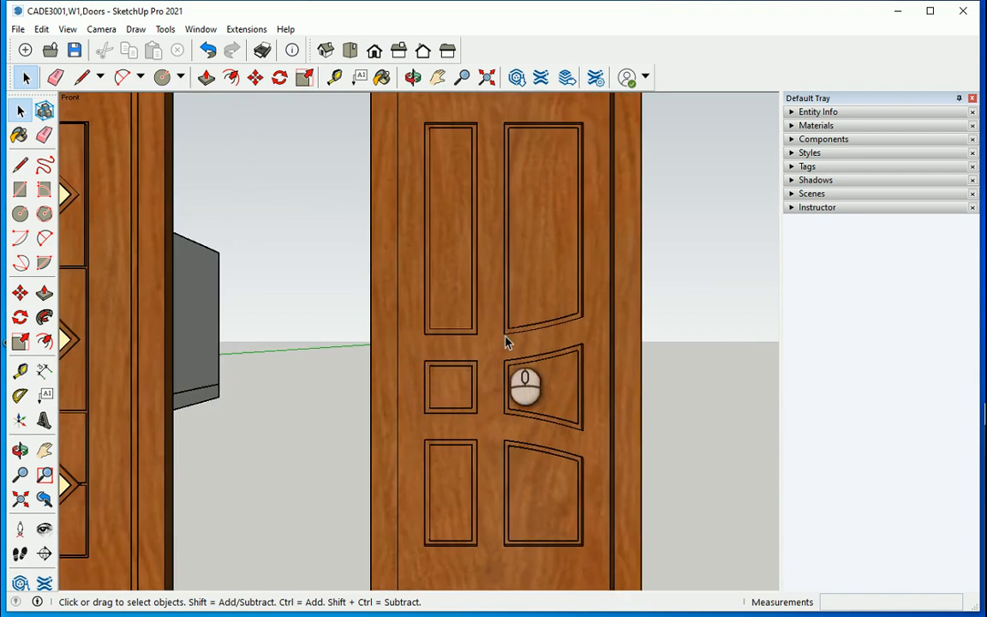
click(506, 341)
scroll(505, 341, down, 3)
scroll(484, 278, up, 3)
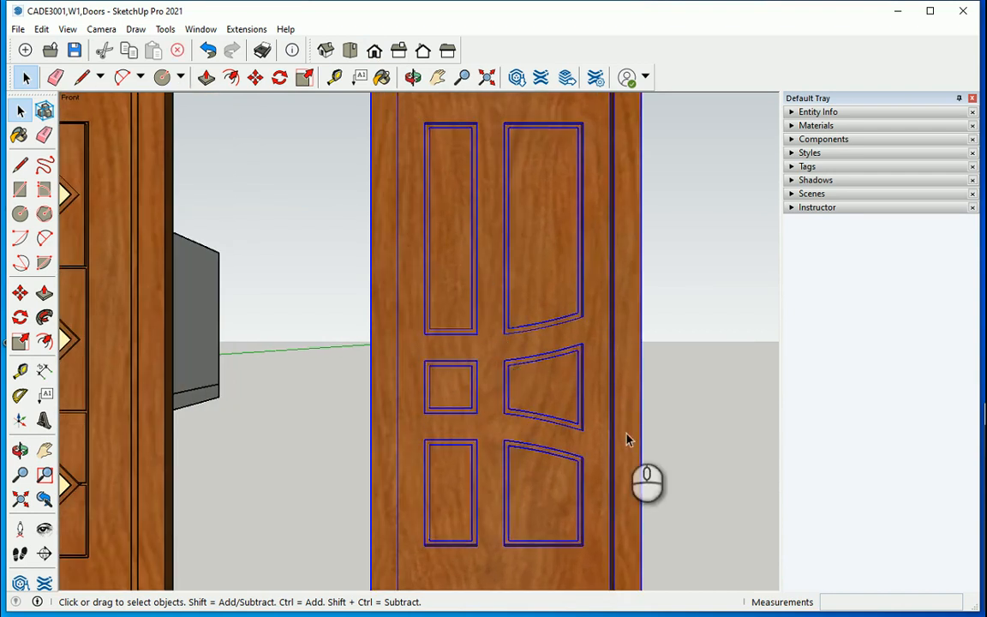
click(706, 372)
scroll(457, 317, down, 2)
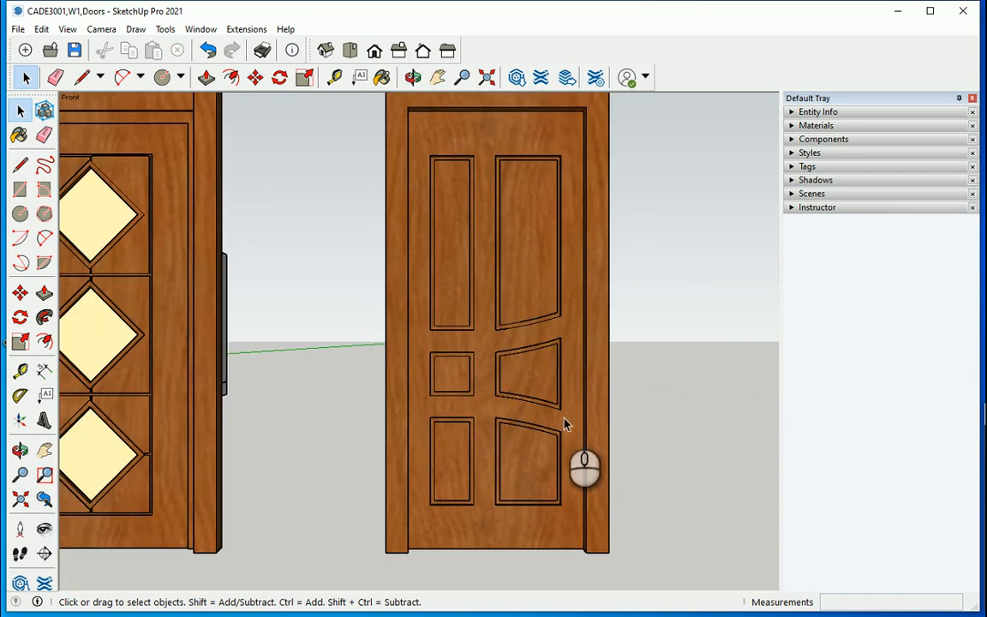
scroll(484, 440, up, 1)
scroll(484, 440, up, 2)
scroll(467, 415, down, 1)
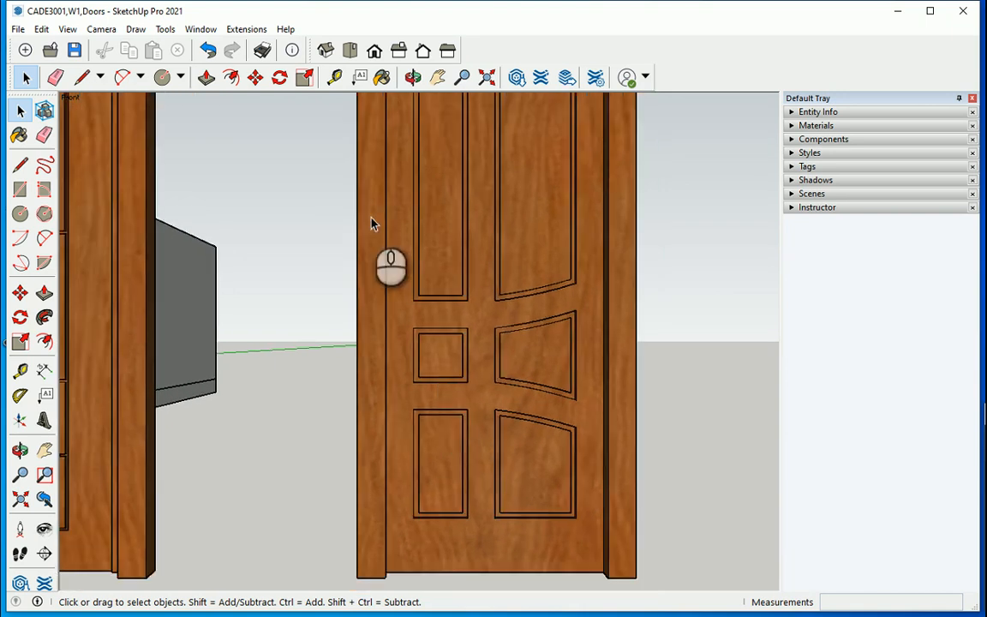
Place a horizontal guide, measured up from the middle door's bottom edge, in the gap between the tall panel and the small square panel.
click(335, 83)
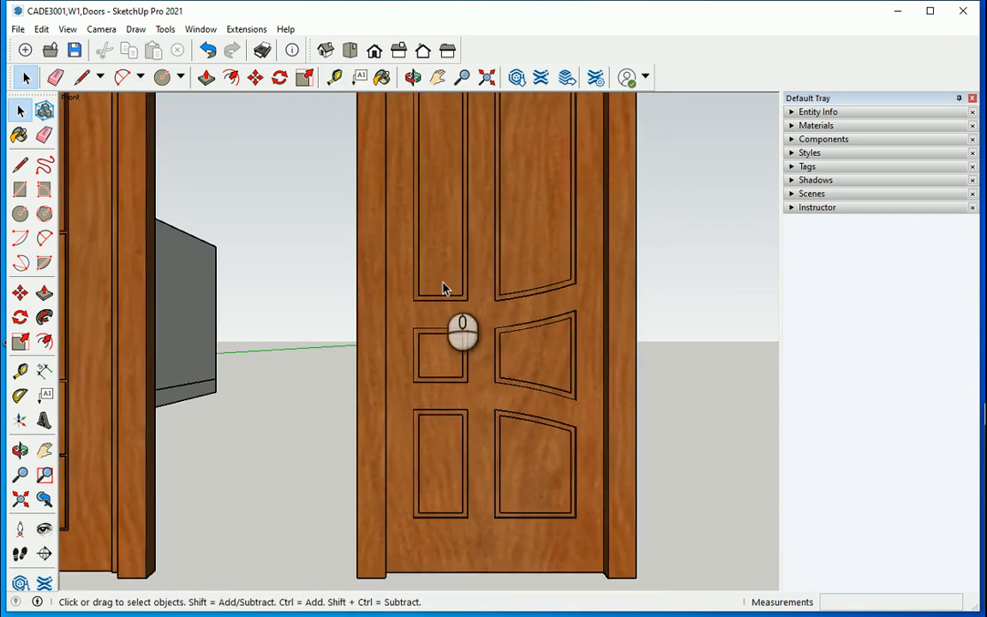
scroll(412, 569, up, 5)
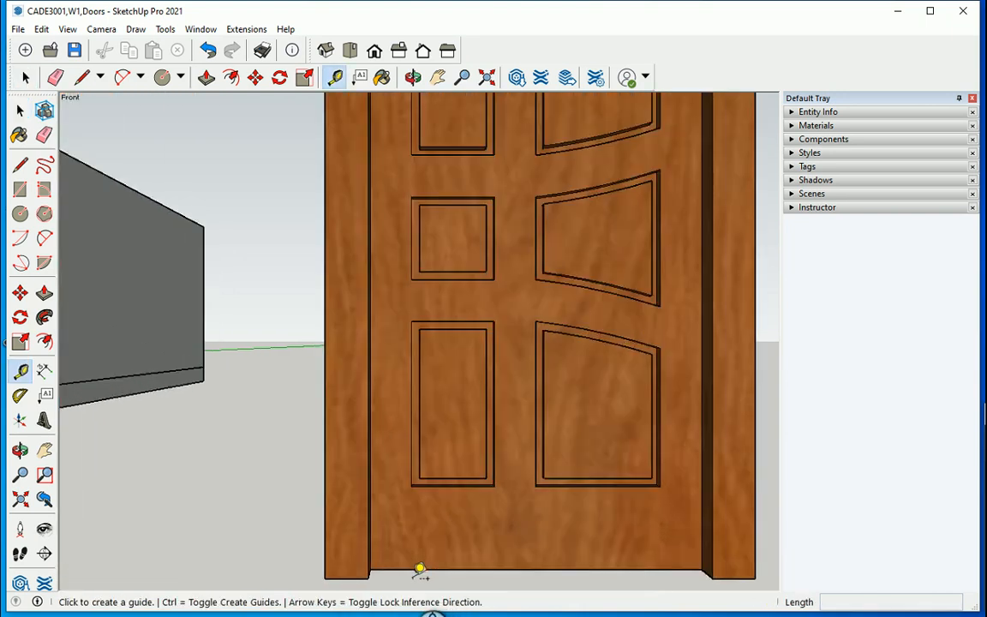
click(398, 556)
scroll(395, 553, down, 4)
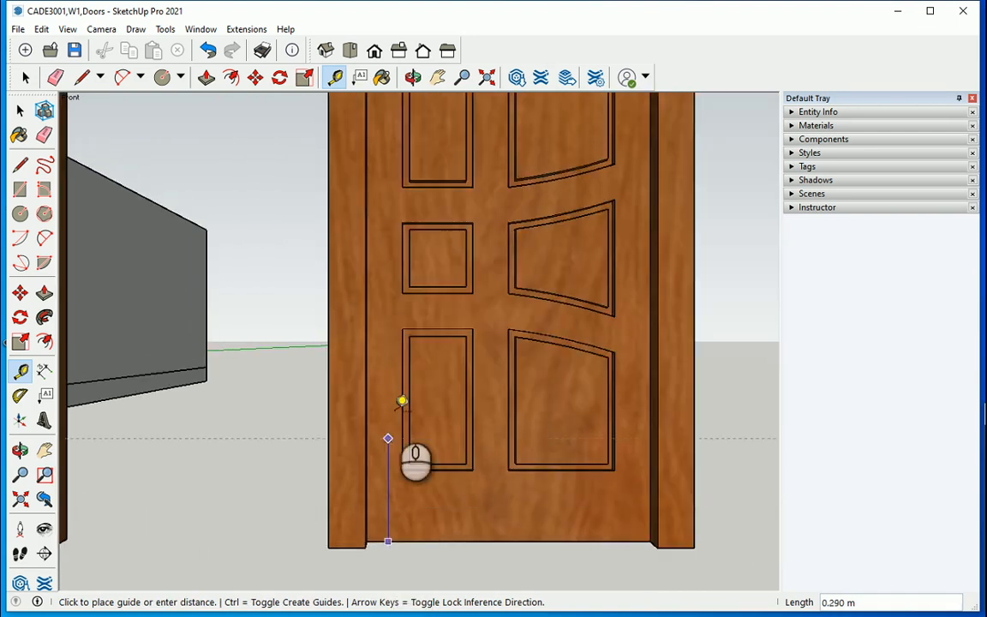
scroll(404, 342, up, 4)
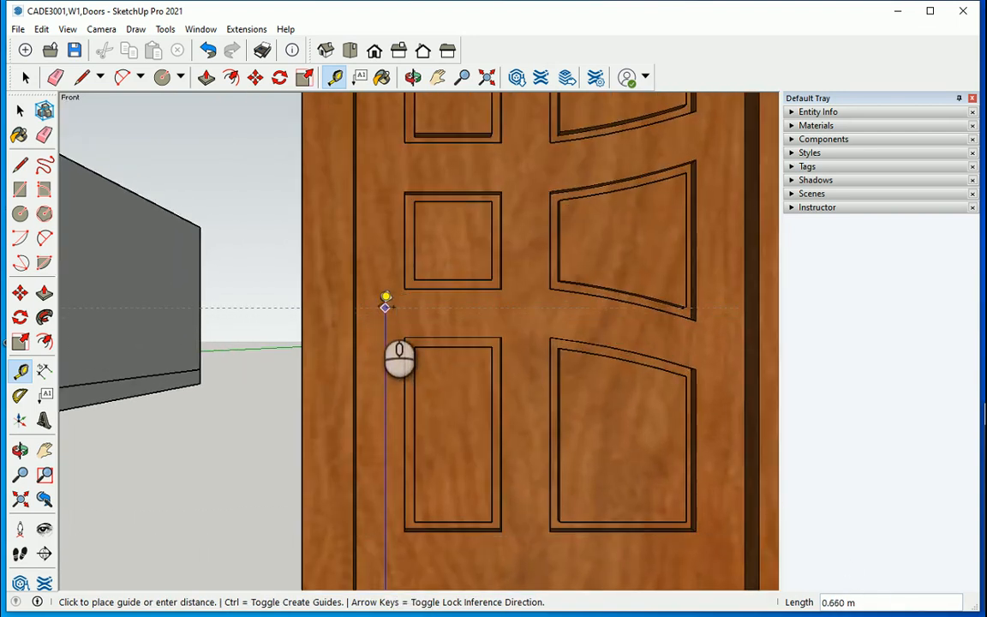
scroll(386, 300, down, 3)
scroll(383, 218, up, 3)
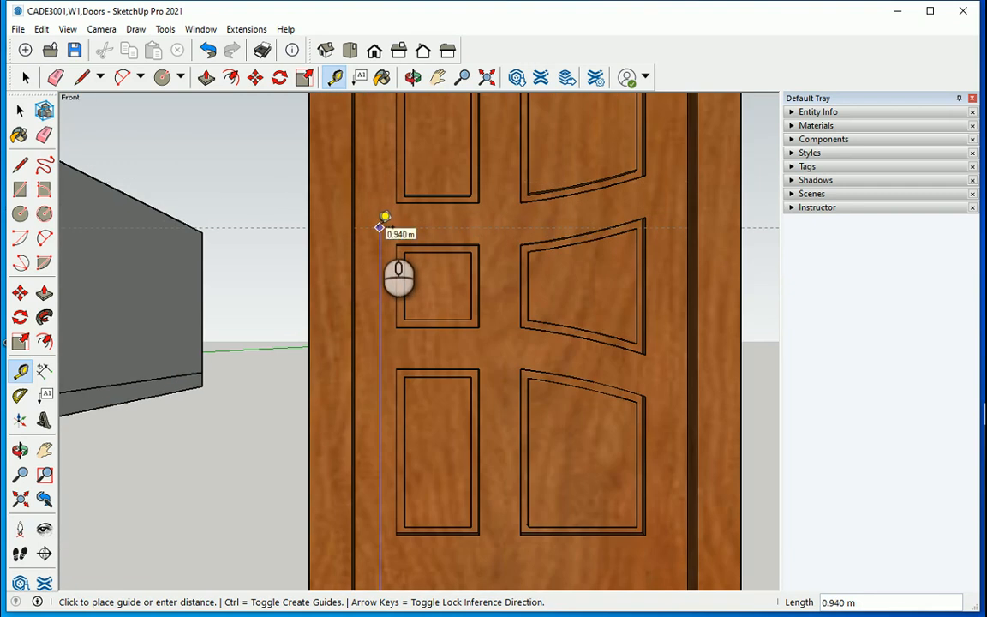
key(Return)
scroll(386, 236, down, 3)
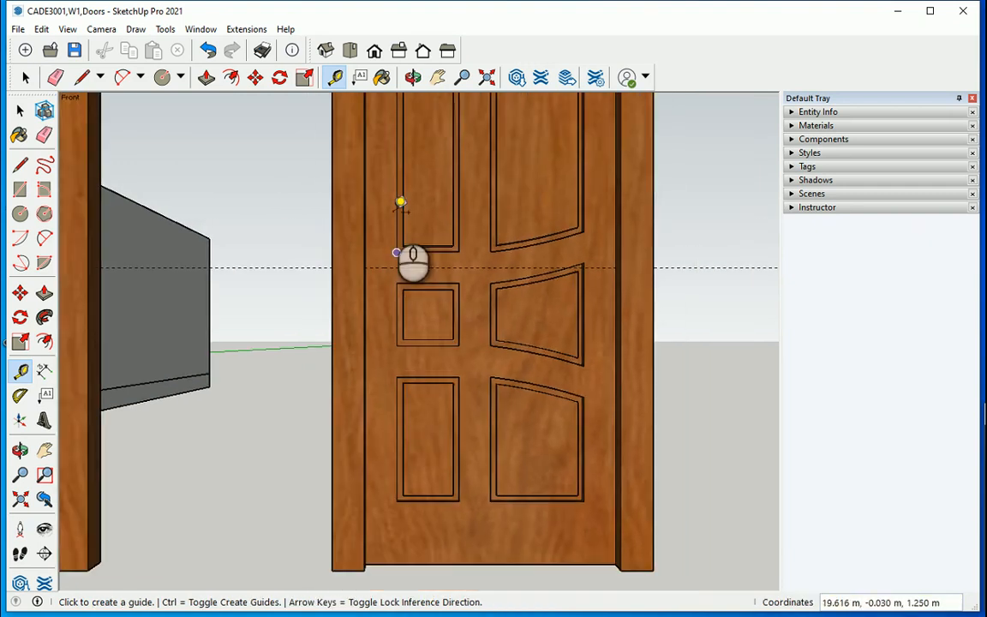
Add two more horizontal guides, offset 0.1 m above and 0.1 m below the first one.
scroll(385, 293, up, 5)
click(383, 308)
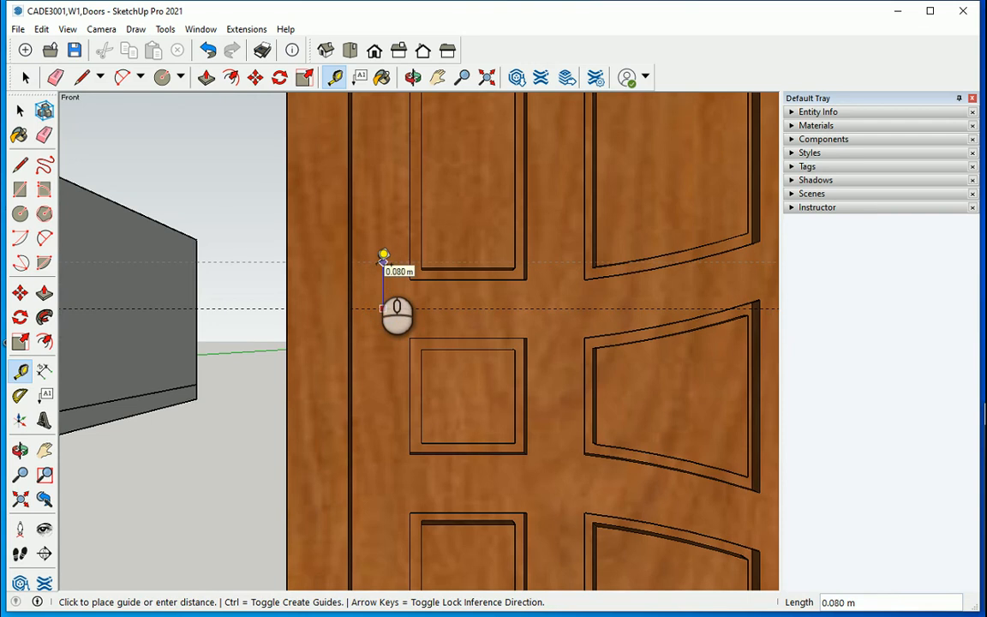
text(.1)
key(Return)
click(390, 309)
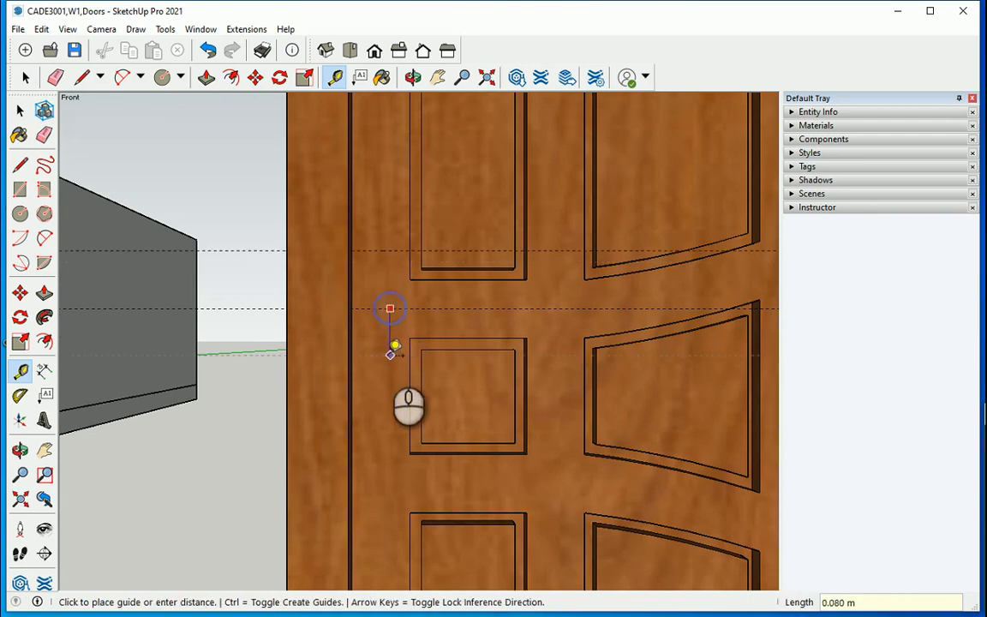
text(.1)
key(Return)
scroll(370, 273, up, 3)
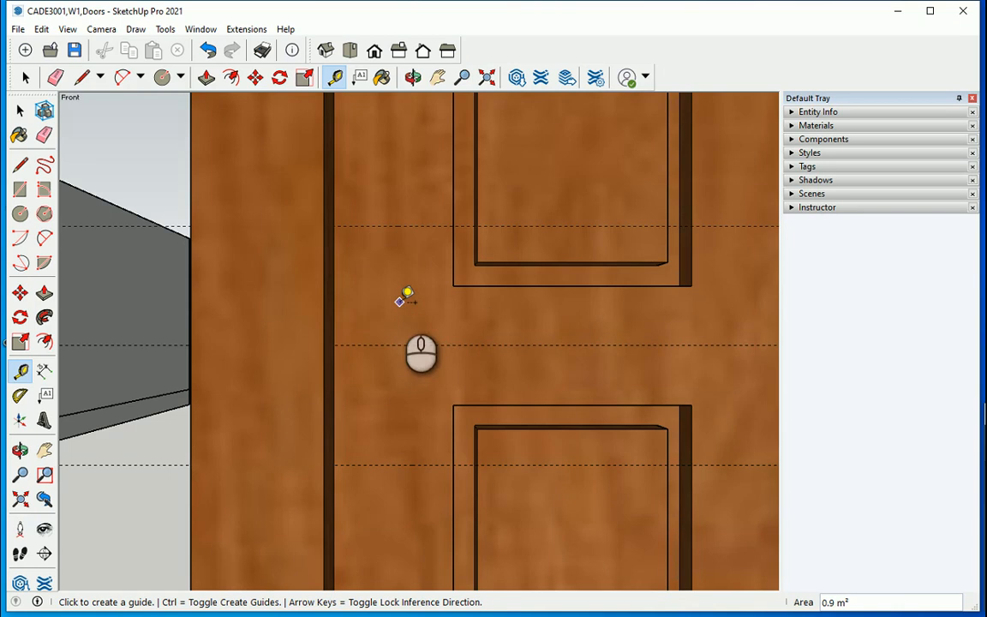
Place a vertical guide 0.03 m in from the door leaf's left edge and a second vertical guide further right, before the panels.
scroll(402, 295, up, 2)
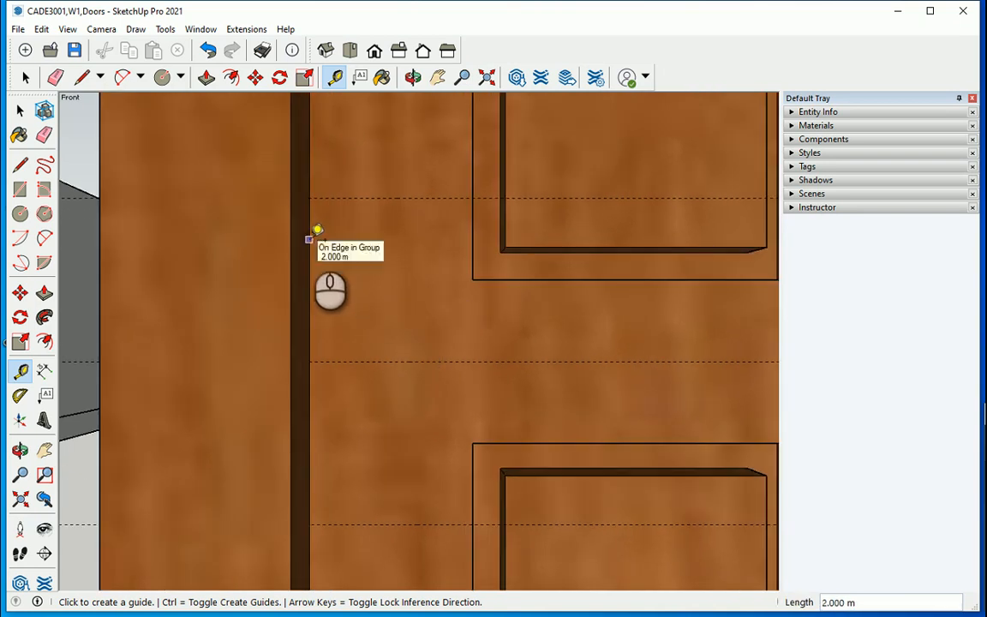
click(309, 239)
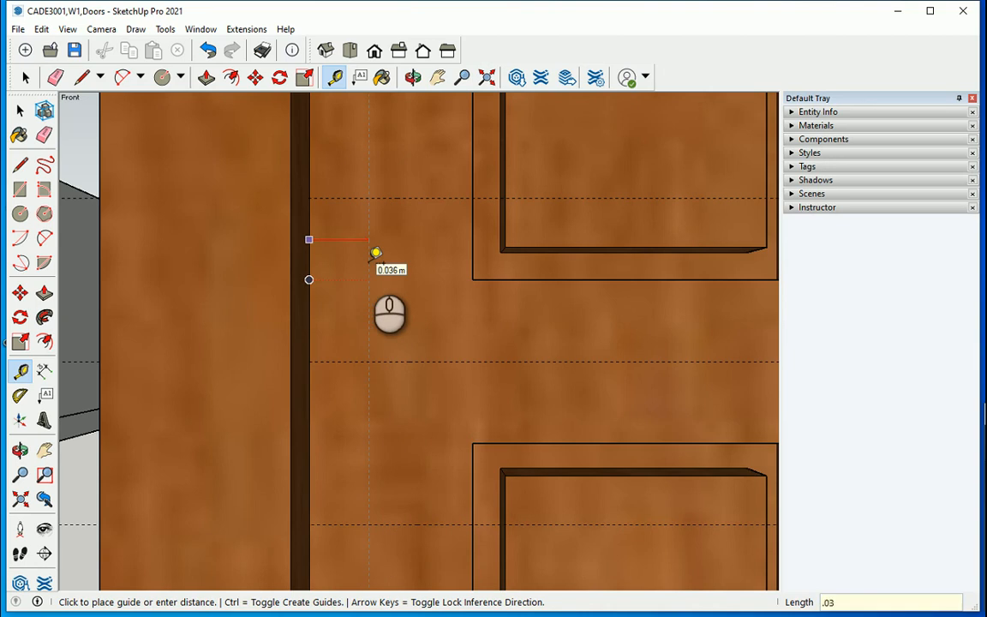
key(Return)
click(358, 305)
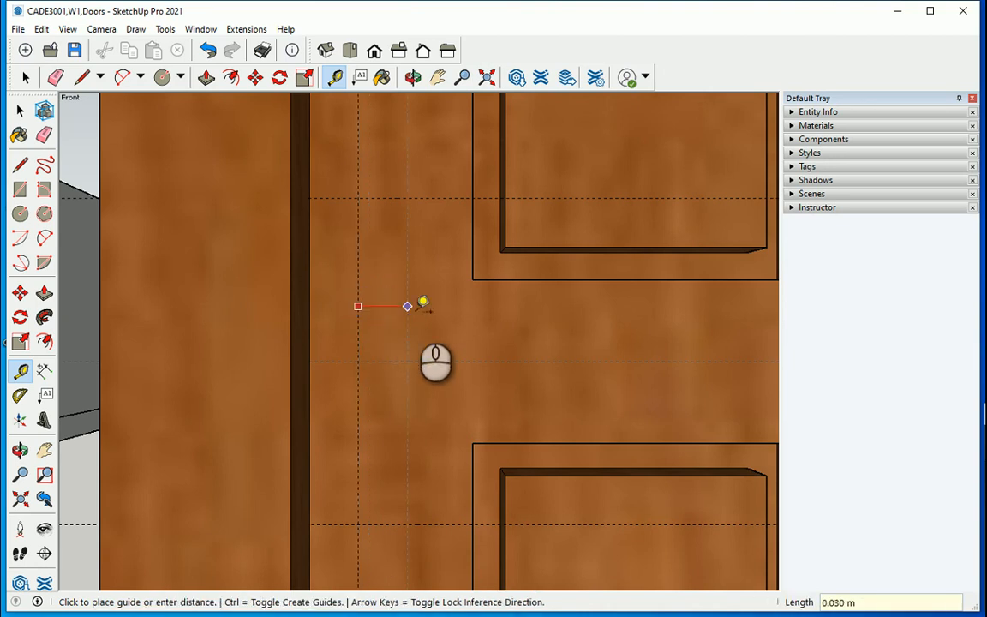
key(Return)
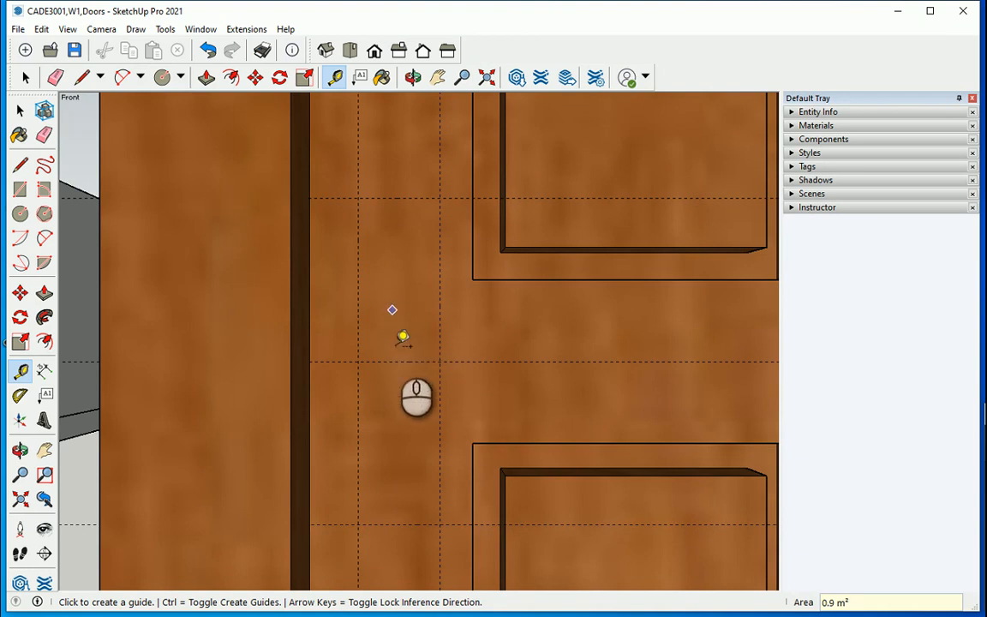
Draw two vertical lines along the vertical guides, each running between the lowest and highest horizontal guides.
click(20, 165)
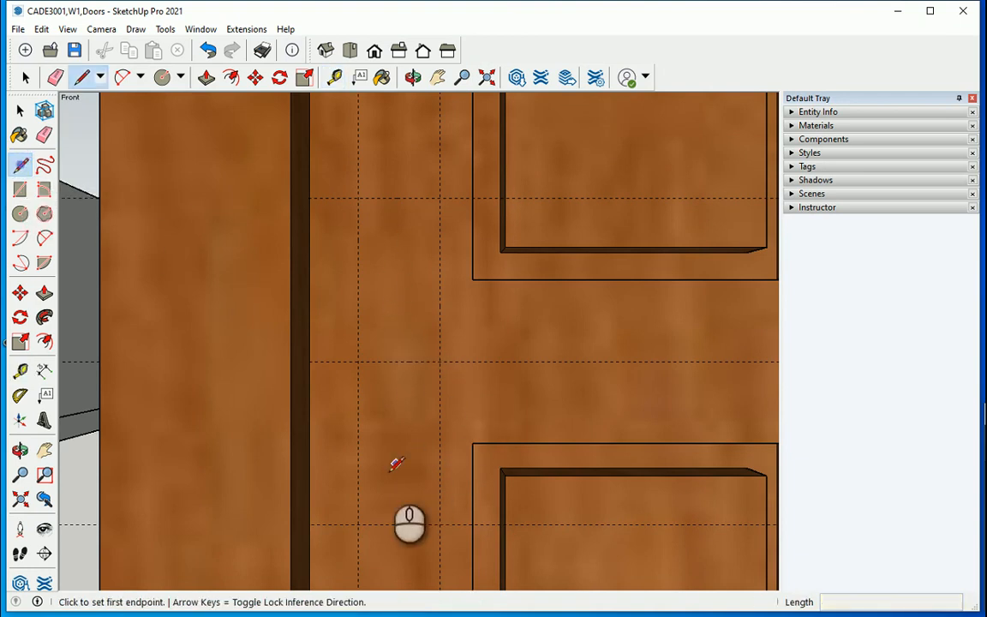
click(358, 524)
click(358, 198)
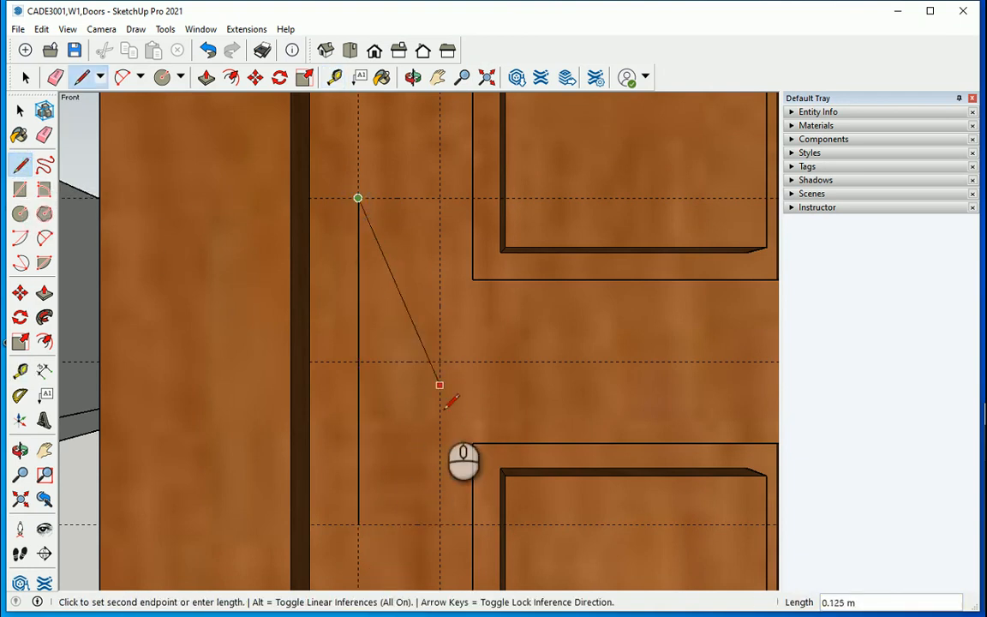
key(Escape)
click(440, 525)
click(440, 197)
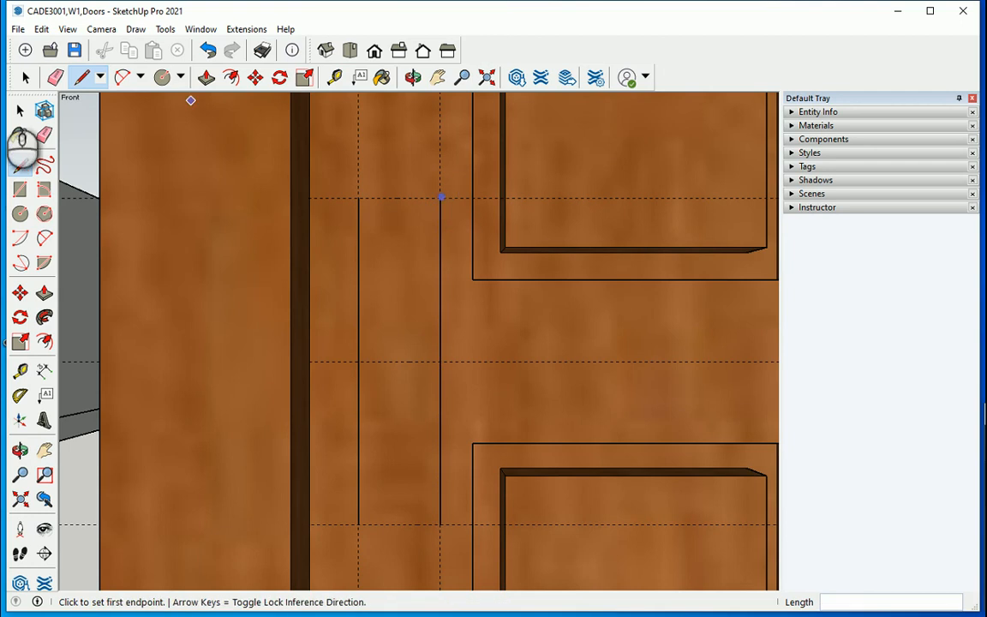
Close the handle plate outline with outward-bulging arcs at both ends, giving the upper one a bulge of about 0.02 m.
click(44, 238)
click(358, 198)
click(440, 199)
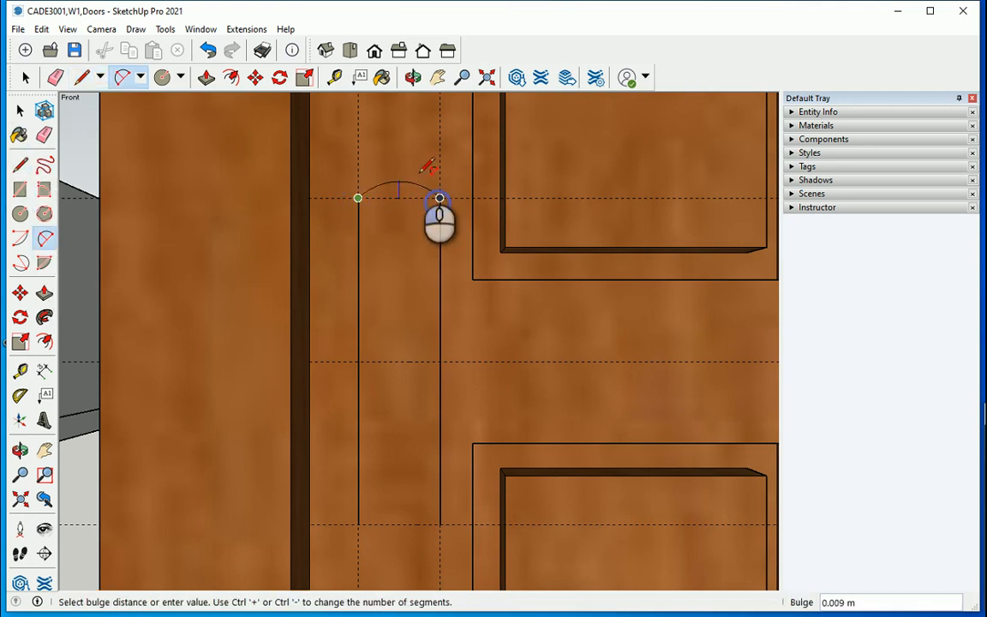
click(408, 163)
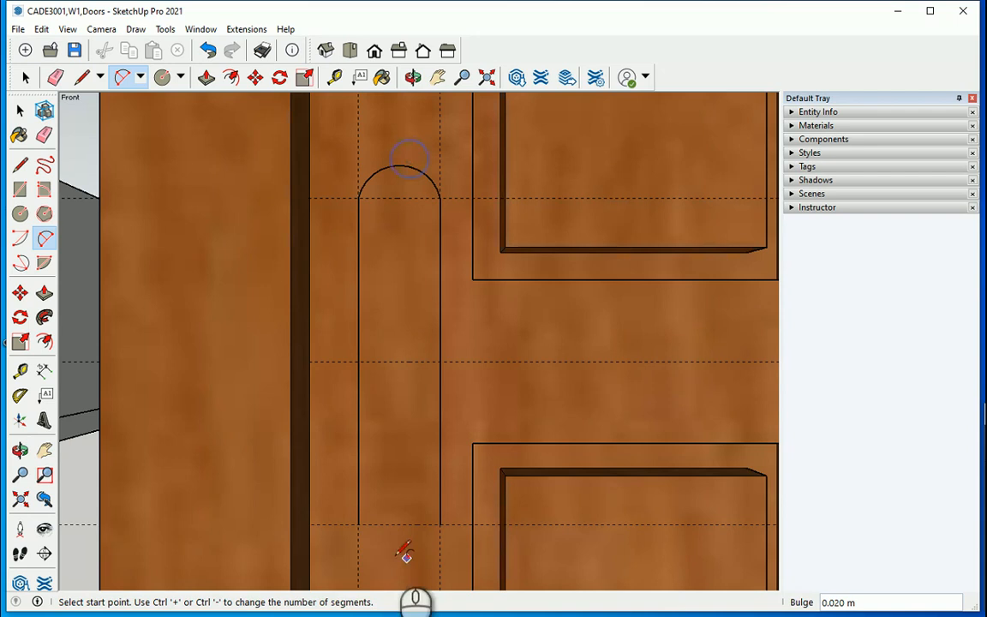
click(358, 522)
click(439, 523)
click(419, 547)
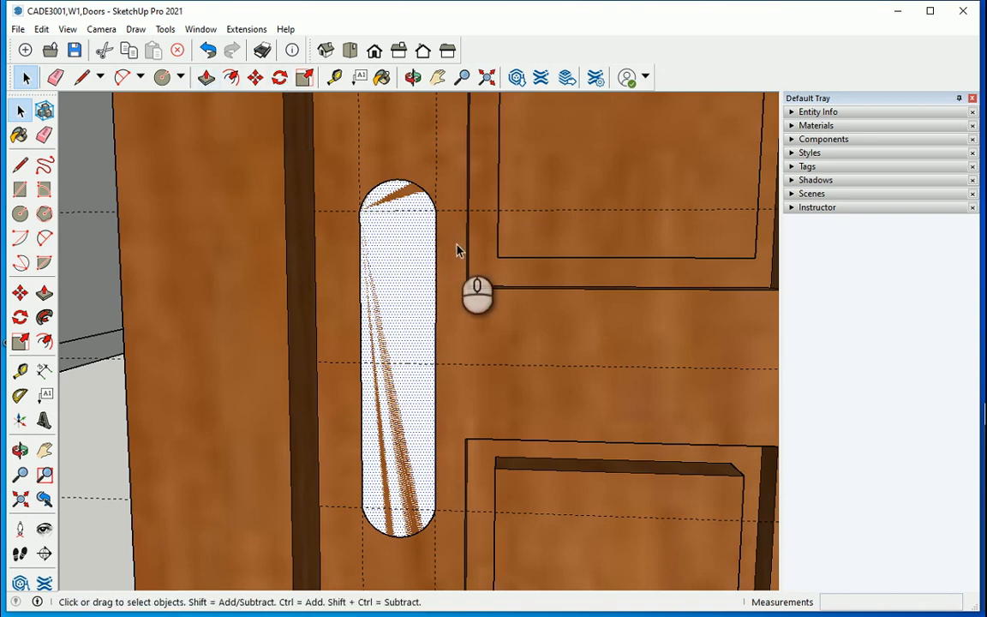
Push/Pull the rounded handle plate face out from the door by 0.01 m and inspect its thickness.
key(p)
click(417, 296)
drag(417, 296, 417, 295)
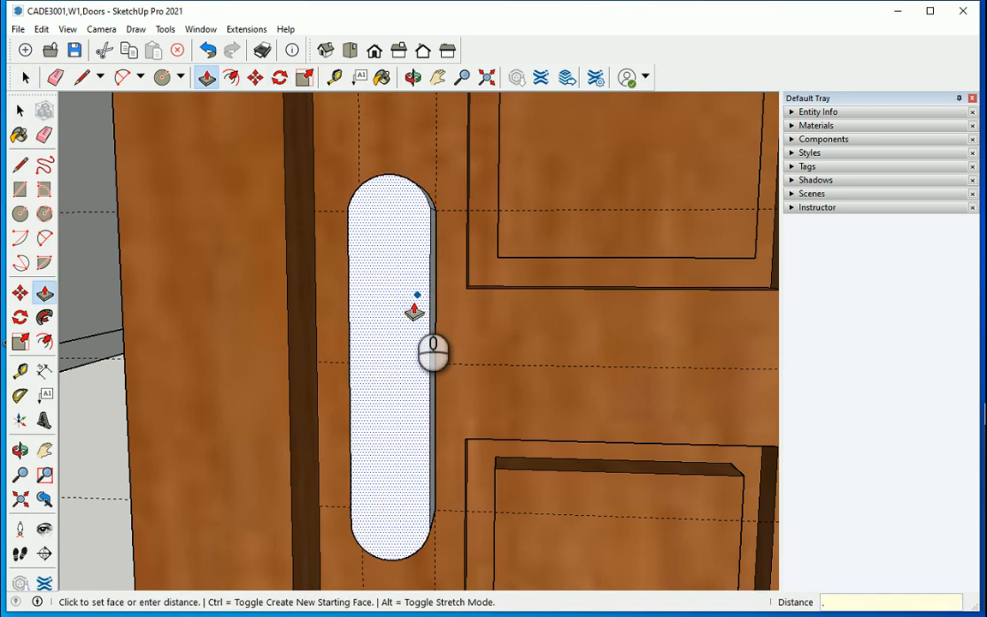
text(.01)
key(Return)
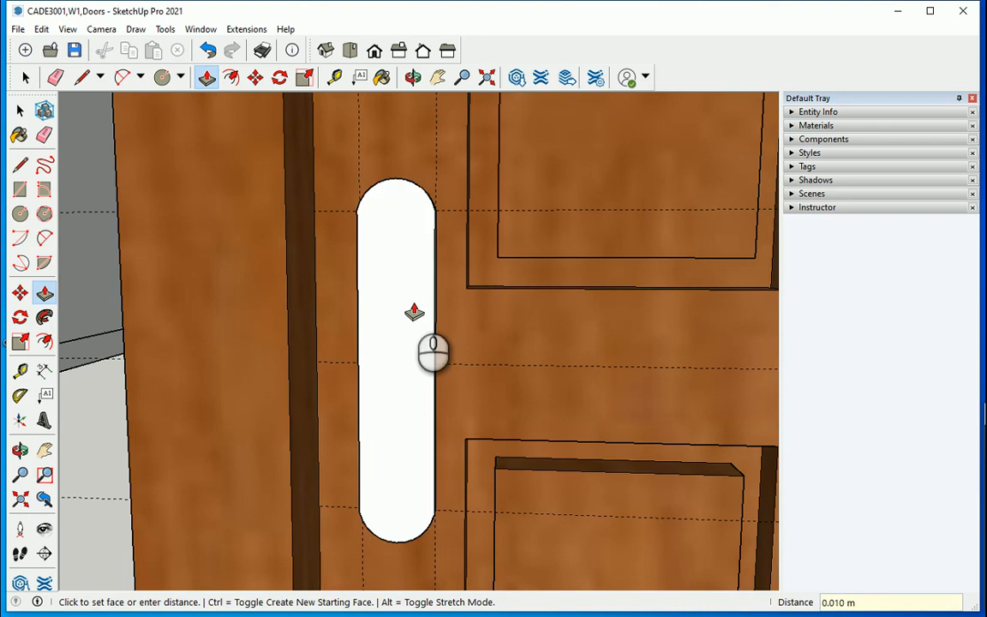
click(20, 110)
middle_drag(561, 390, 406, 390)
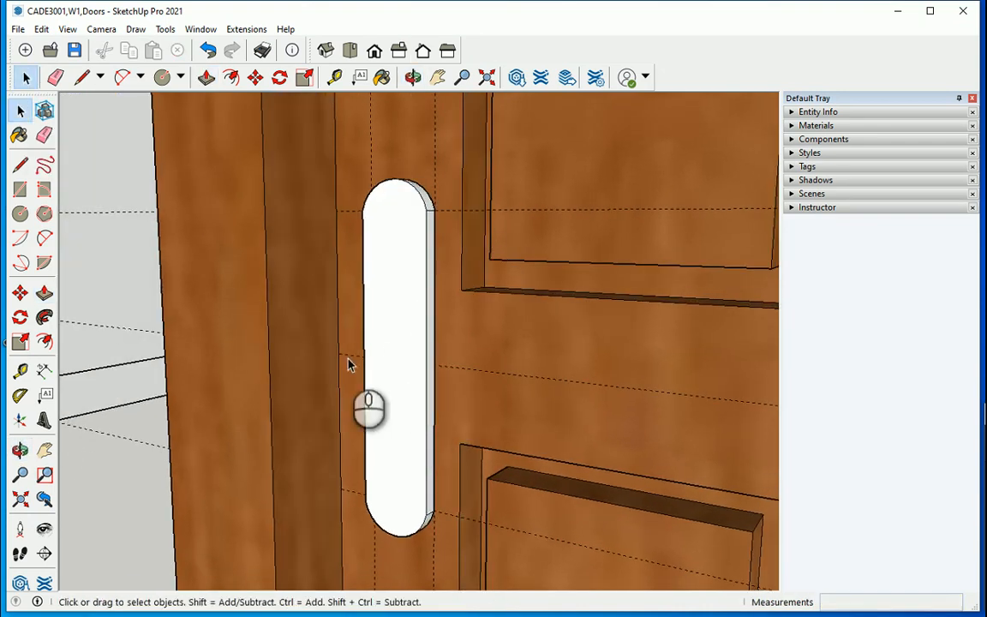
middle_drag(453, 437, 570, 422)
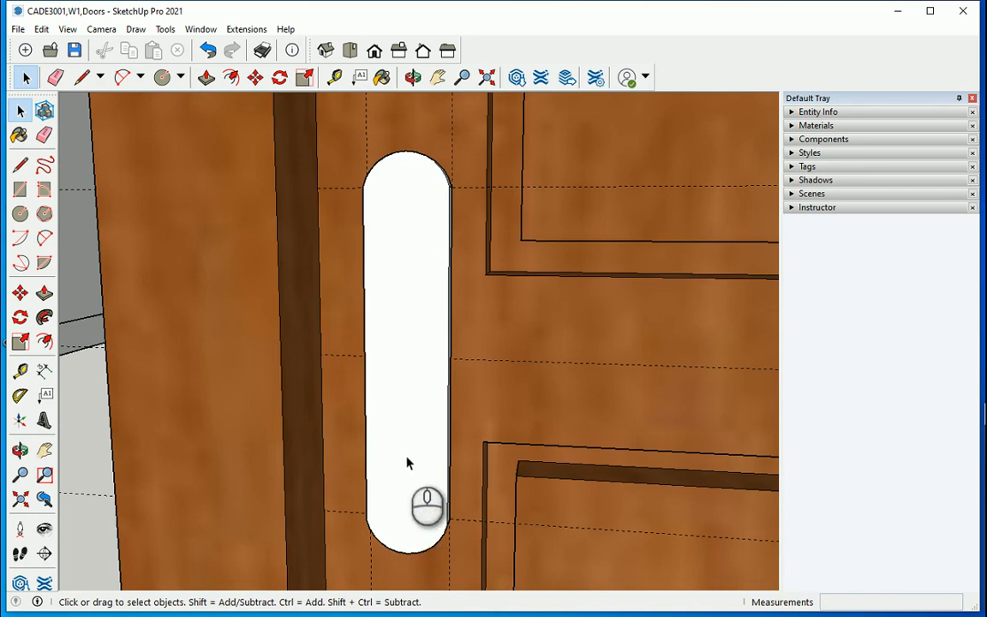
Place a vertical guide along the centreline of the rounded handle plate, measured from its left edge.
click(375, 52)
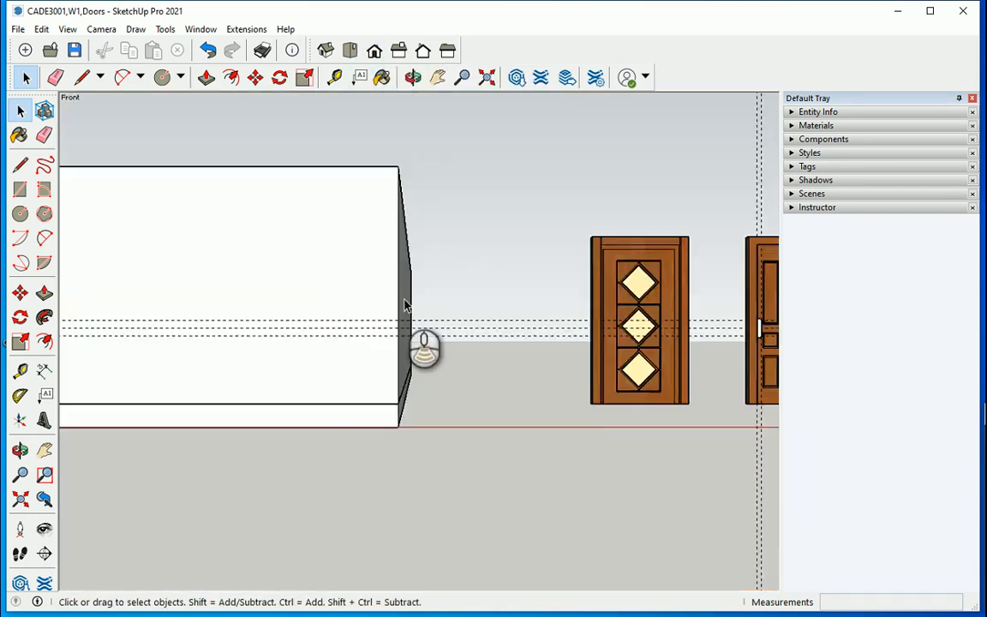
scroll(406, 306, down, 5)
scroll(557, 316, up, 12)
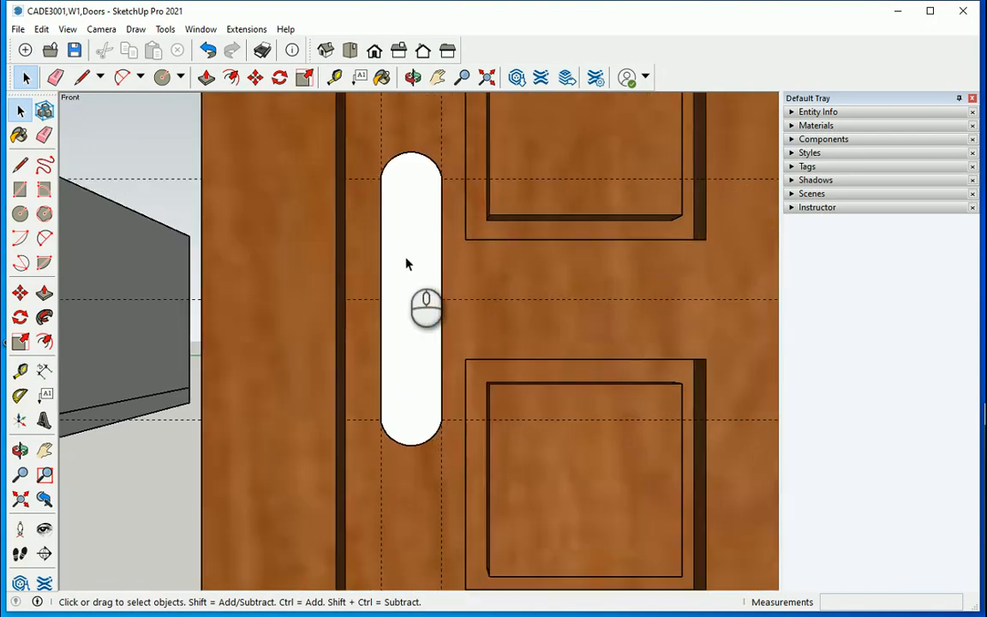
scroll(427, 270, up, 2)
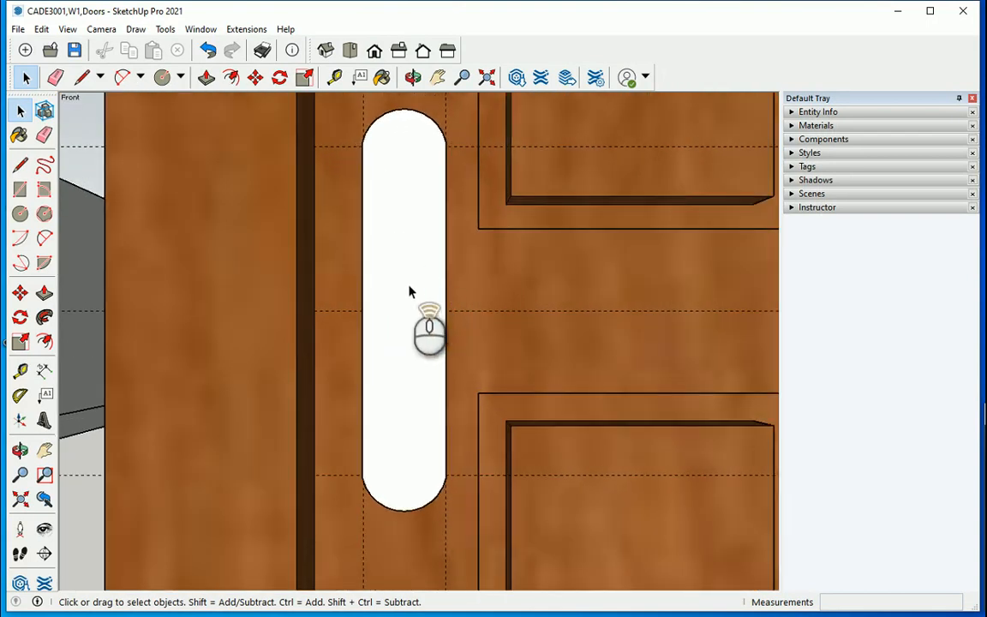
scroll(410, 292, up, 1)
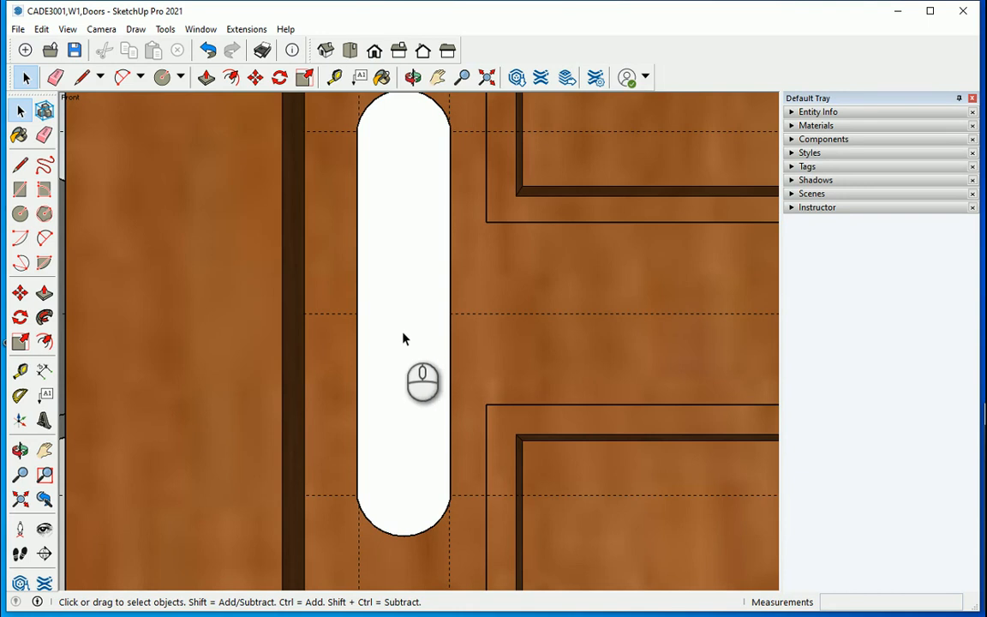
scroll(385, 298, down, 1)
scroll(240, 197, up, 1)
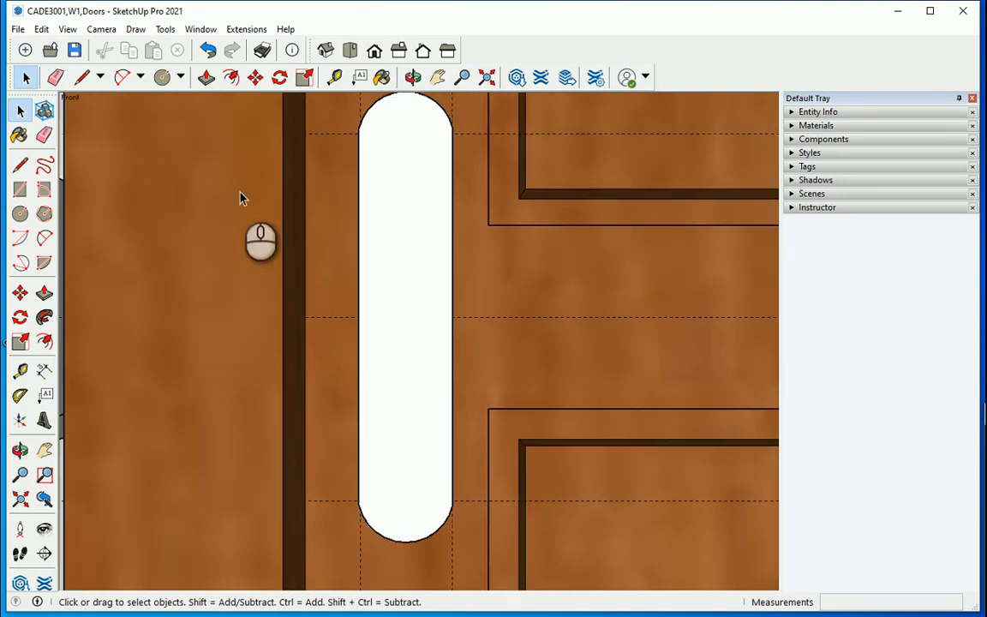
click(335, 78)
click(360, 270)
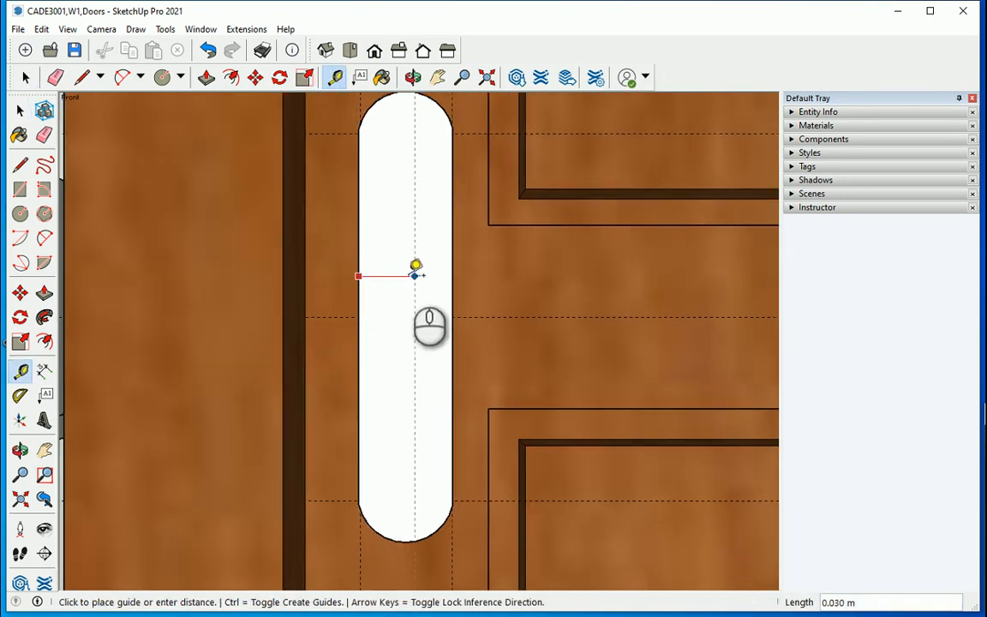
scroll(415, 272, down, 1)
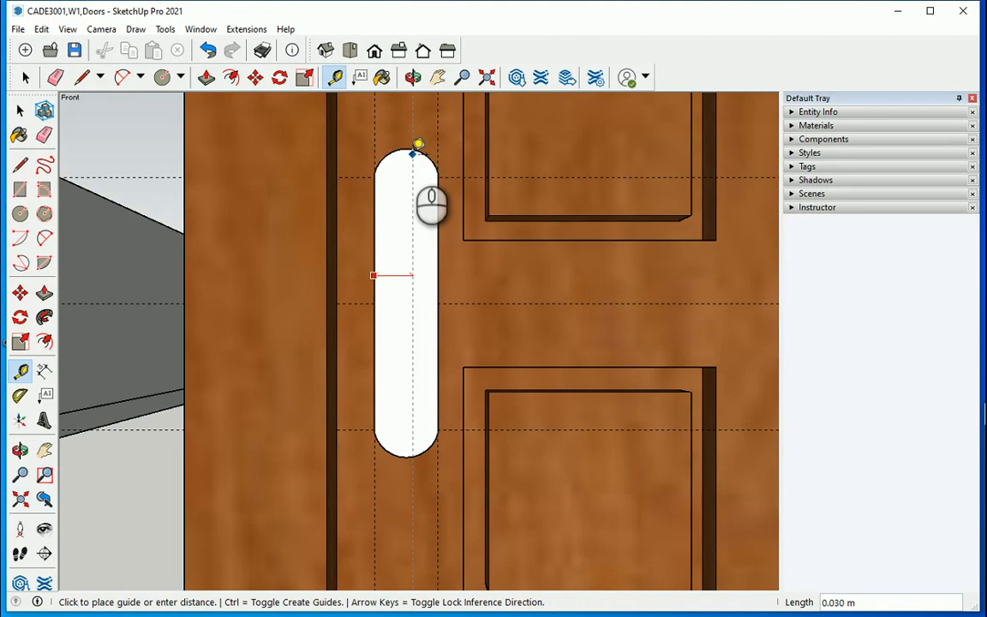
click(413, 139)
scroll(412, 300, up, 2)
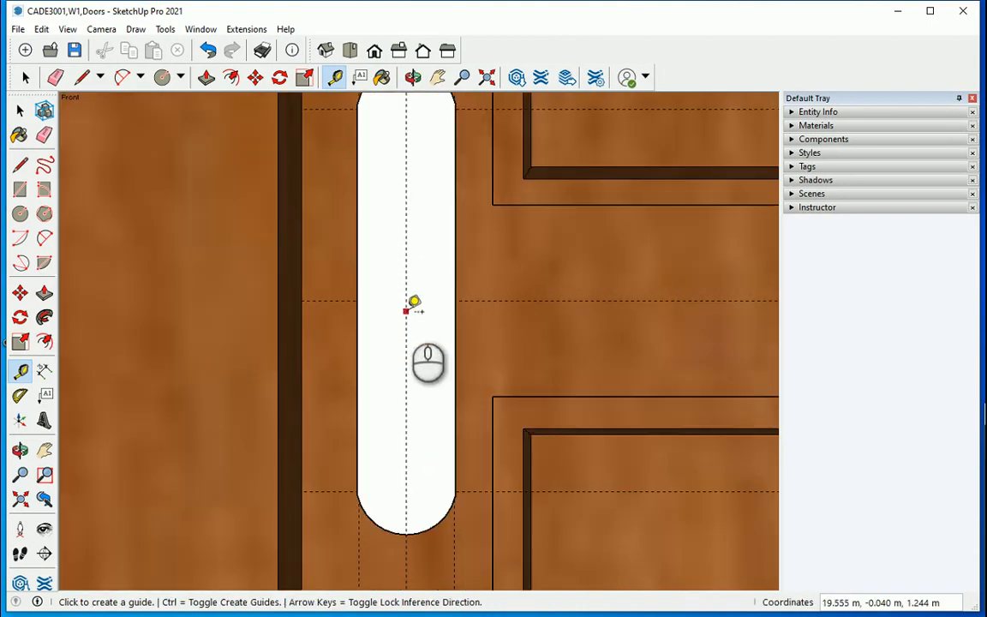
Draw a horizontal line across the handle plate's front face from edge to edge at the middle horizontal guide.
scroll(416, 344, down, 1)
scroll(410, 321, up, 2)
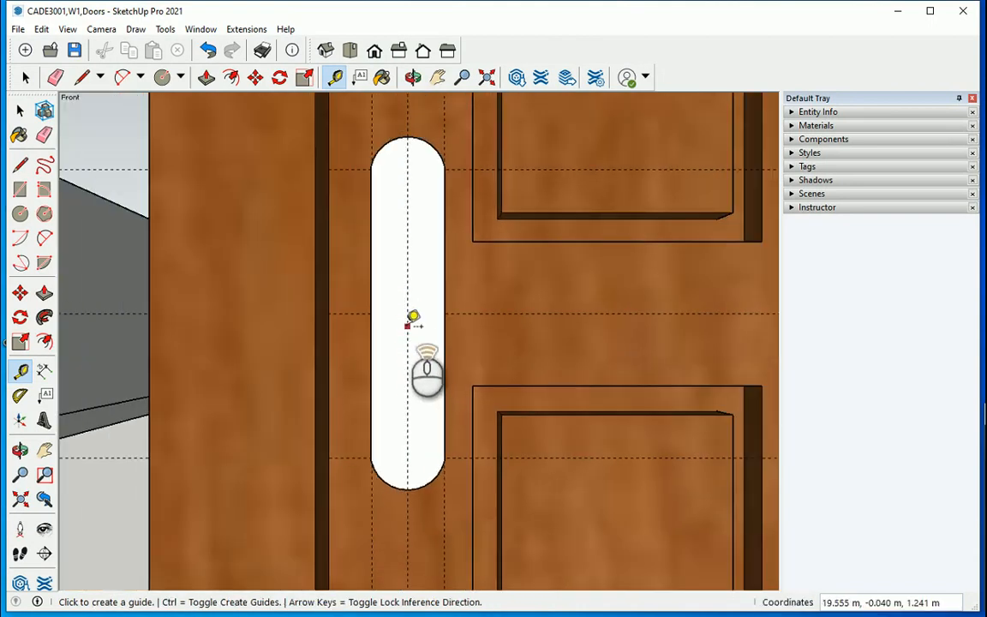
scroll(405, 317, down, 1)
middle_drag(405, 318, 464, 430)
scroll(505, 443, up, 1)
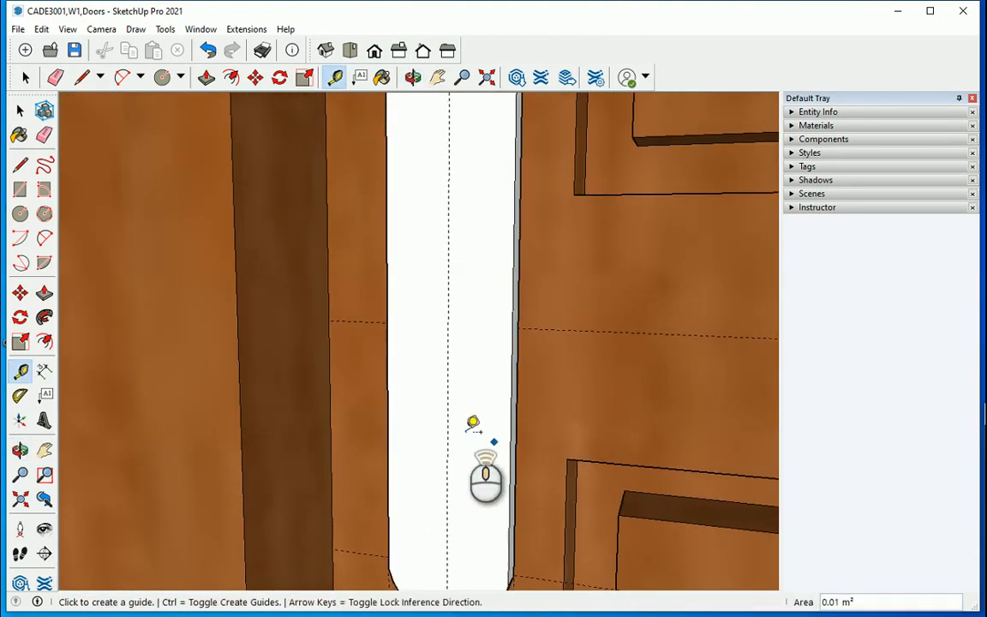
scroll(464, 430, down, 2)
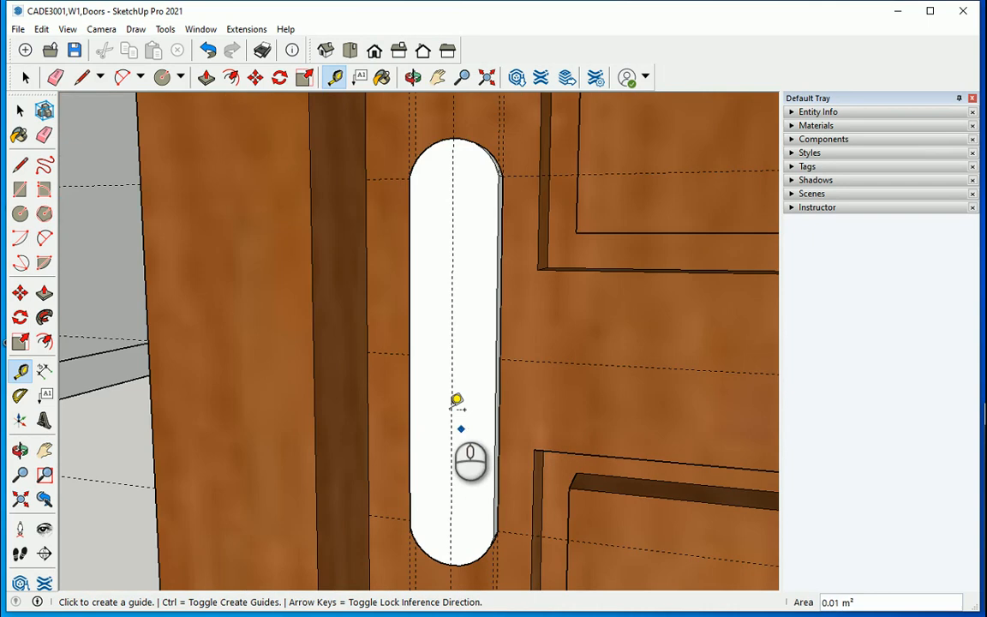
click(20, 165)
click(414, 350)
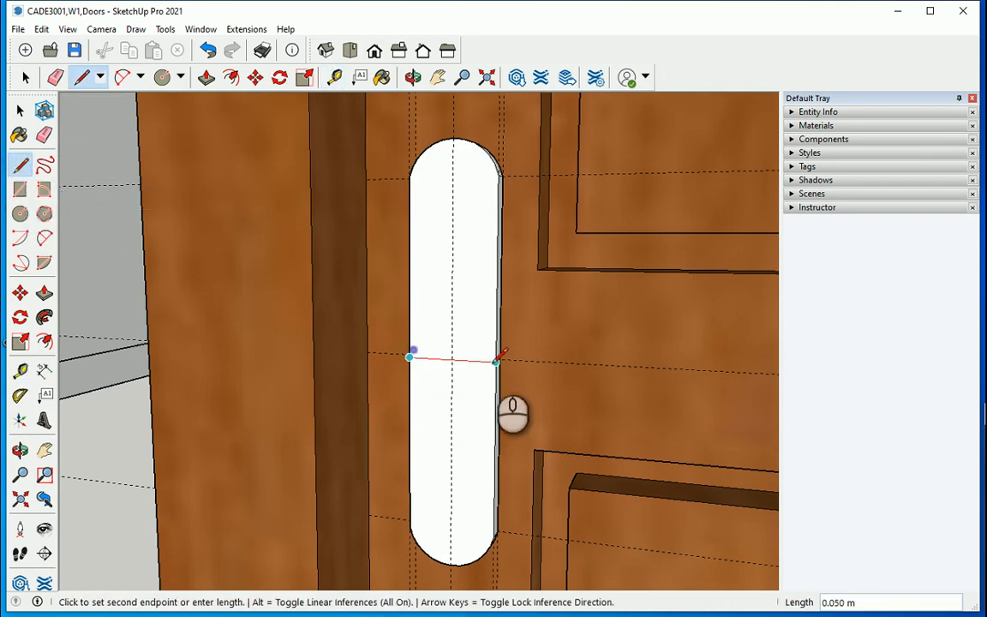
click(496, 358)
Place a guide parallel to the middle horizontal guide, offset 0.08 m straight out in front of the door.
scroll(464, 357, up, 2)
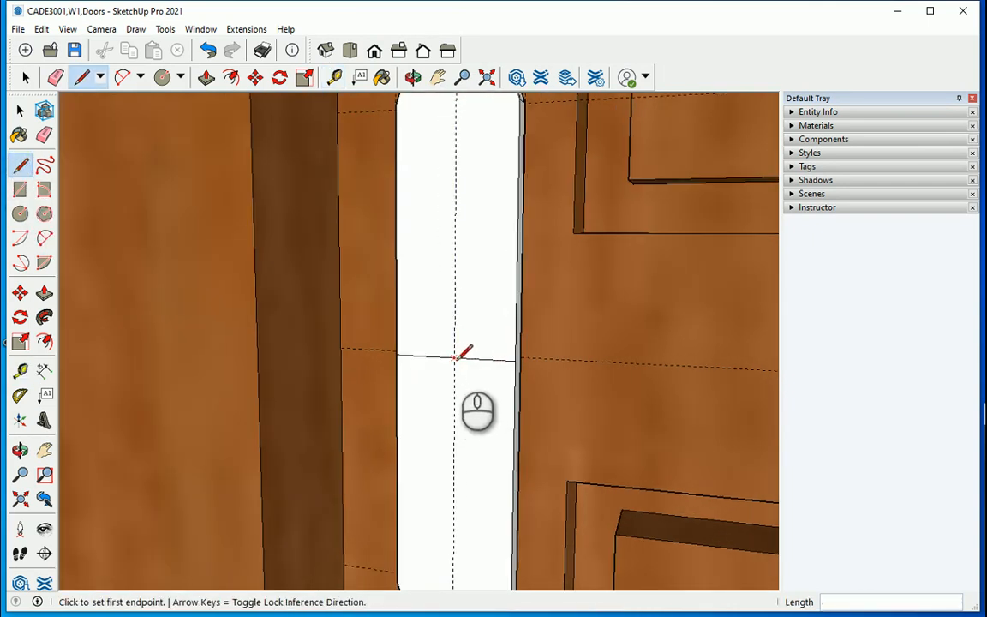
scroll(468, 355, down, 2)
middle_drag(513, 385, 464, 425)
scroll(466, 393, up, 2)
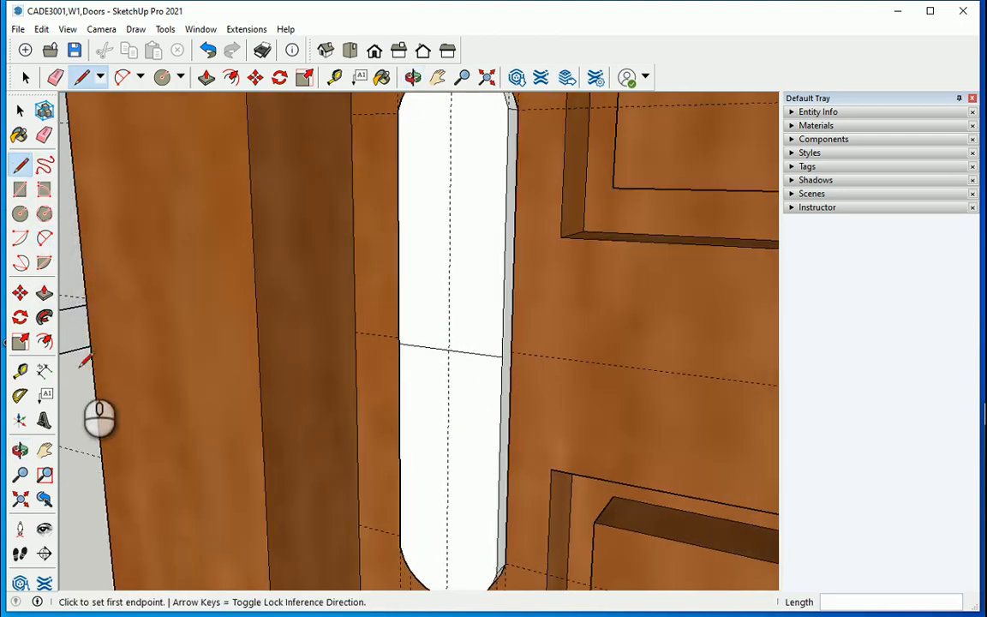
key(t)
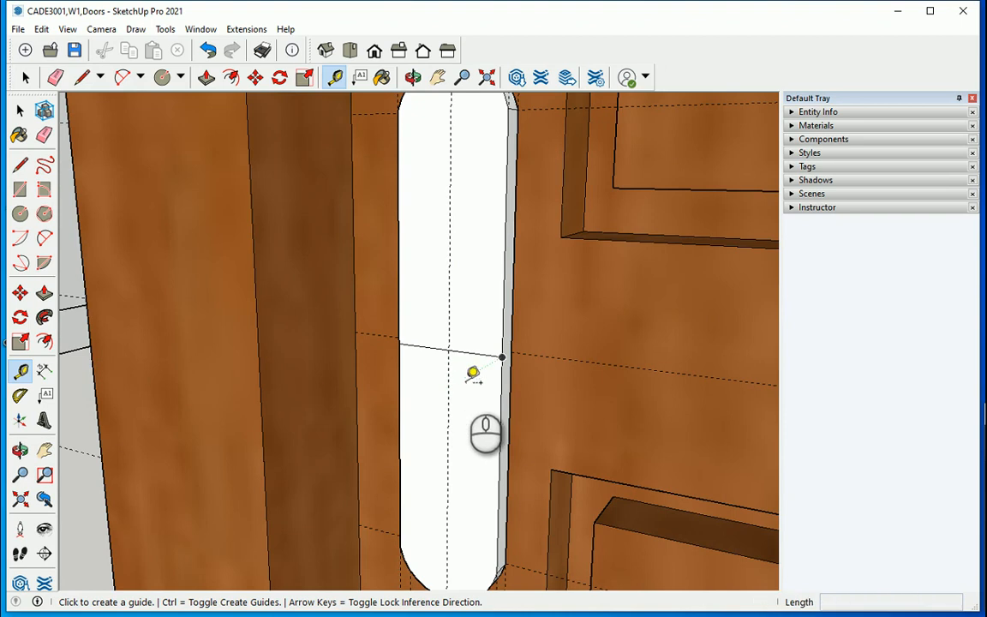
scroll(476, 372, up, 1)
click(545, 341)
middle_drag(546, 344, 402, 399)
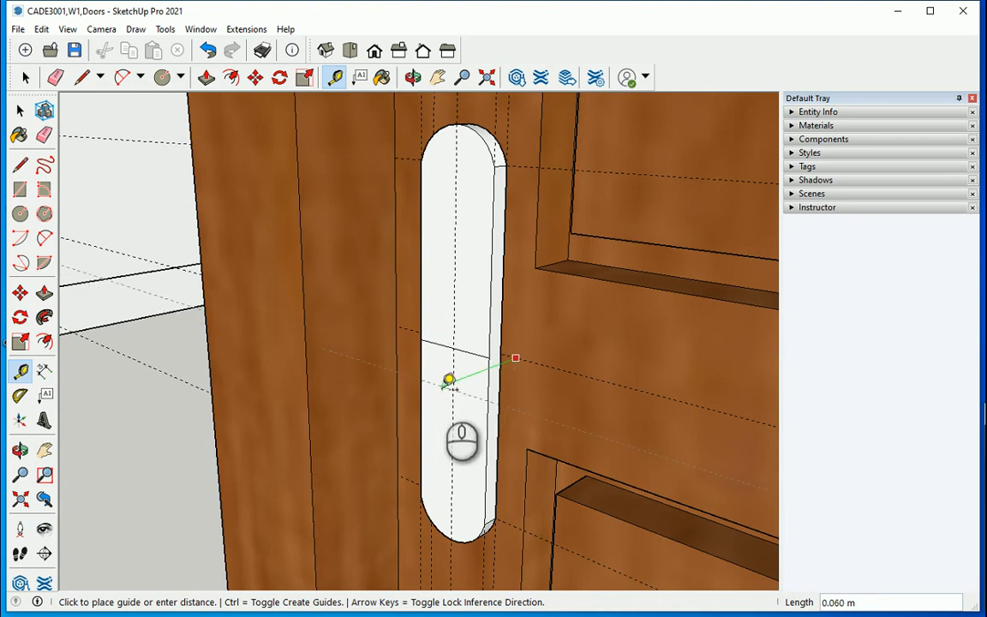
scroll(449, 380, down, 10)
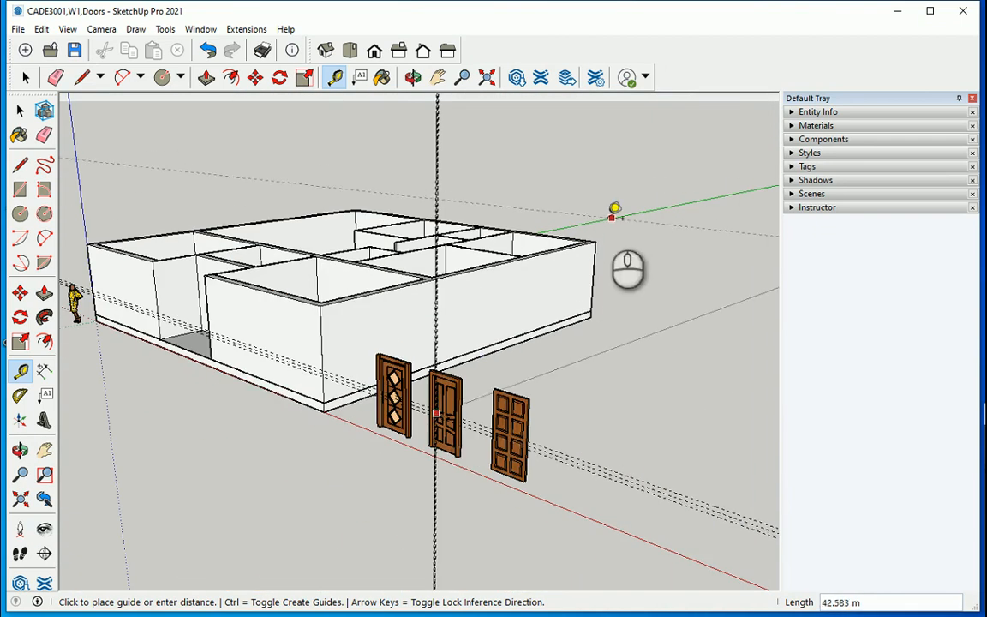
scroll(455, 403, up, 10)
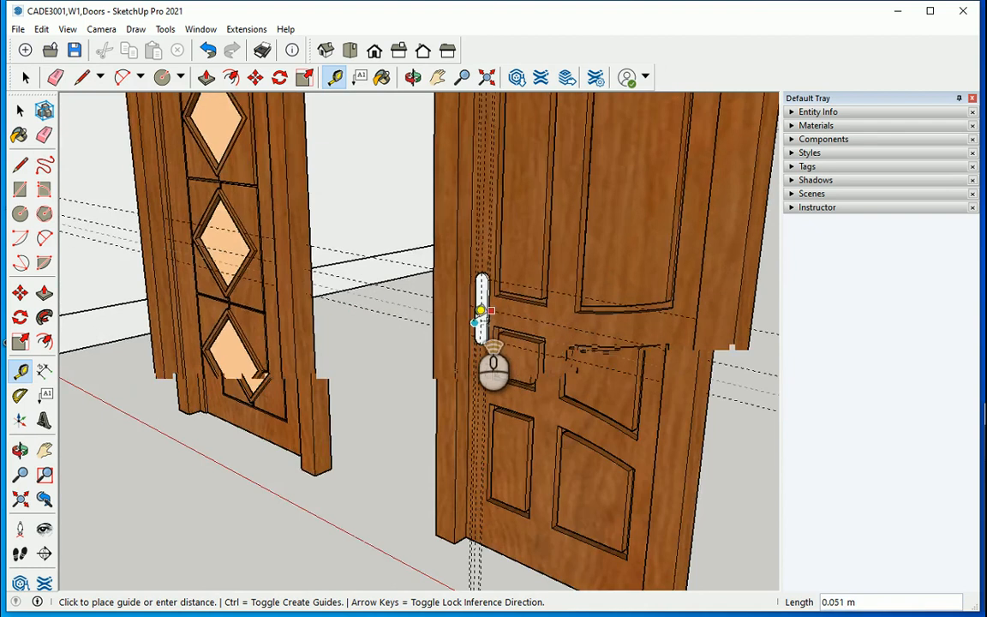
scroll(481, 311, up, 6)
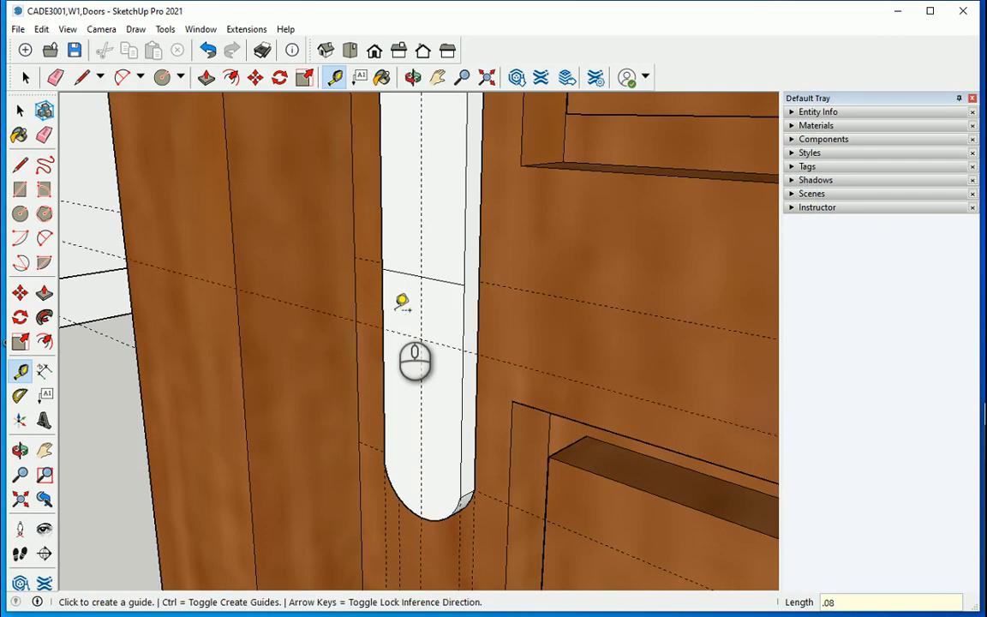
Draw a line from the handle plate's centre point straight out to the offset guide, about 0.07 m long.
middle_drag(401, 301, 496, 315)
scroll(436, 342, down, 3)
scroll(403, 330, up, 5)
middle_drag(403, 330, 377, 300)
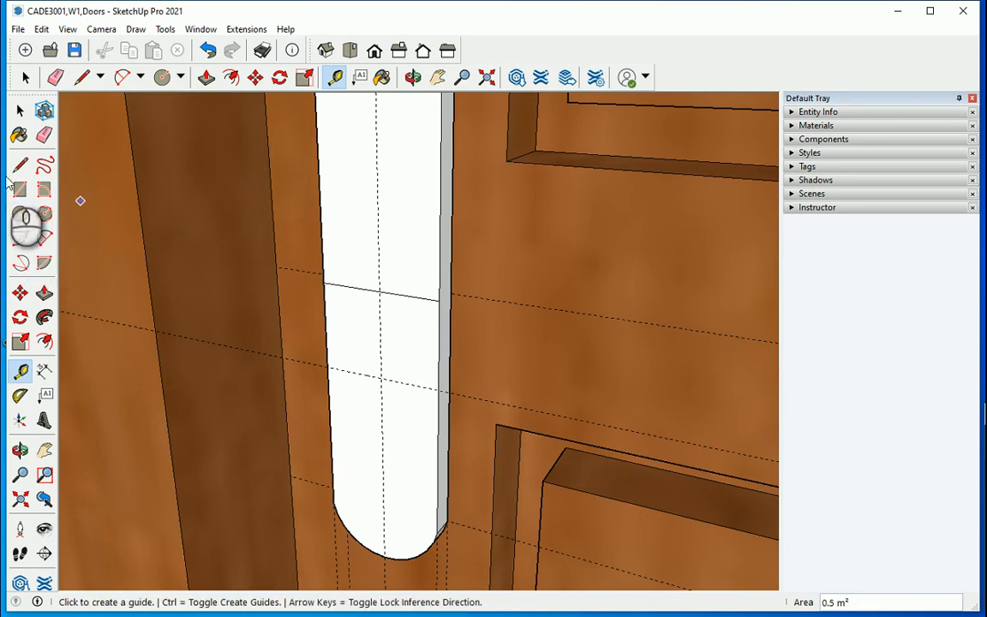
key(l)
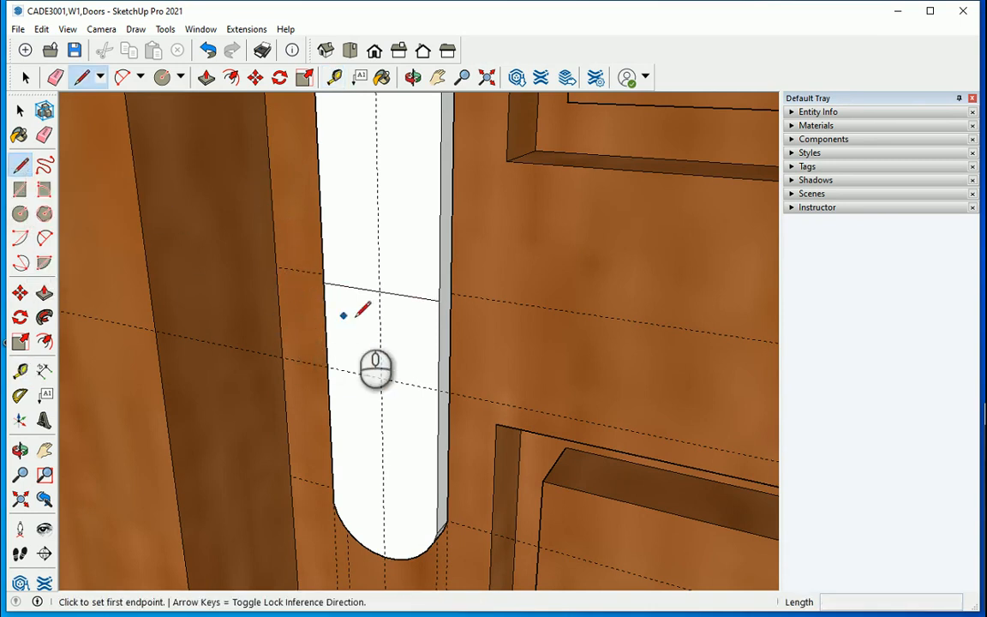
click(379, 291)
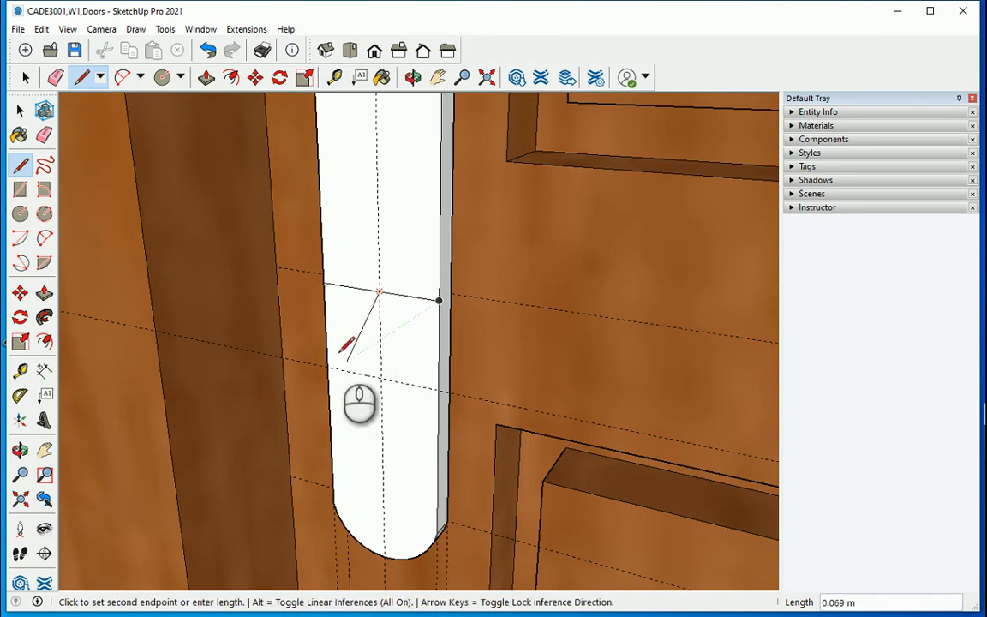
middle_drag(346, 354, 163, 255)
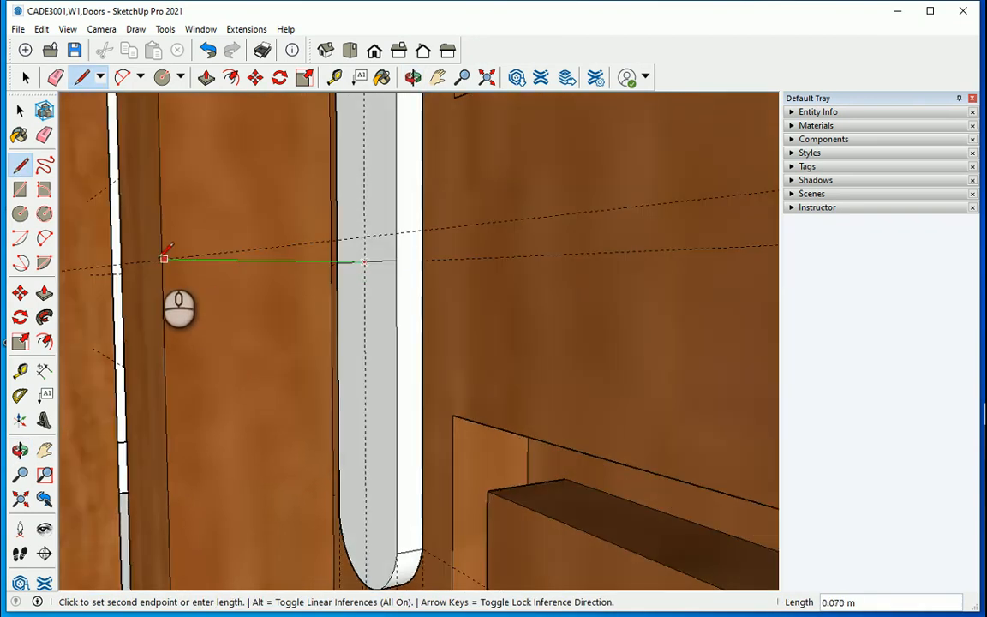
Continue the handle path with a 0.2 m line along the offset guide toward the door panels.
middle_drag(218, 332, 296, 367)
scroll(297, 369, down, 3)
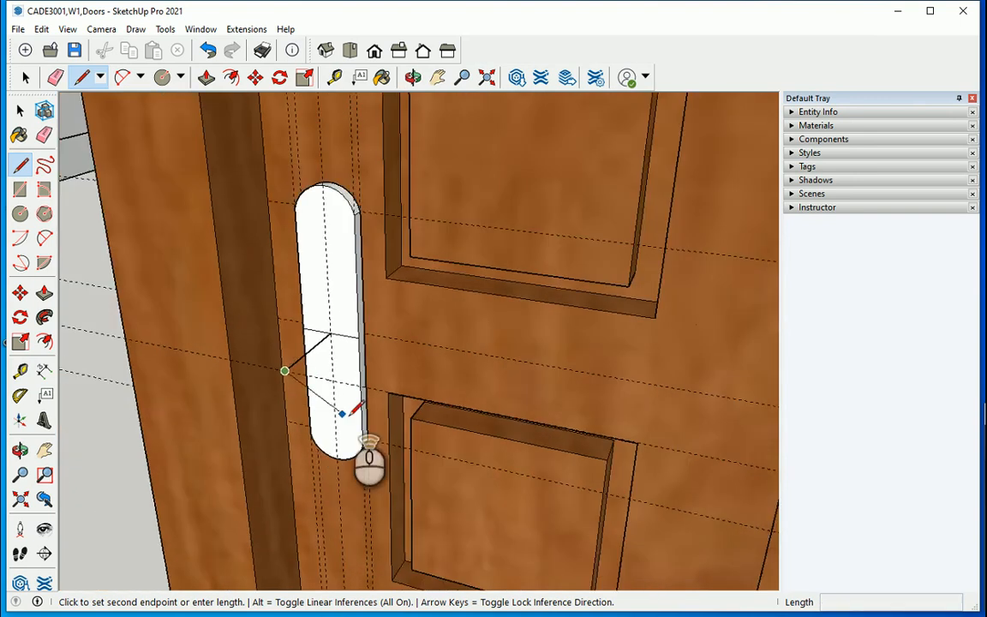
middle_drag(348, 410, 481, 378)
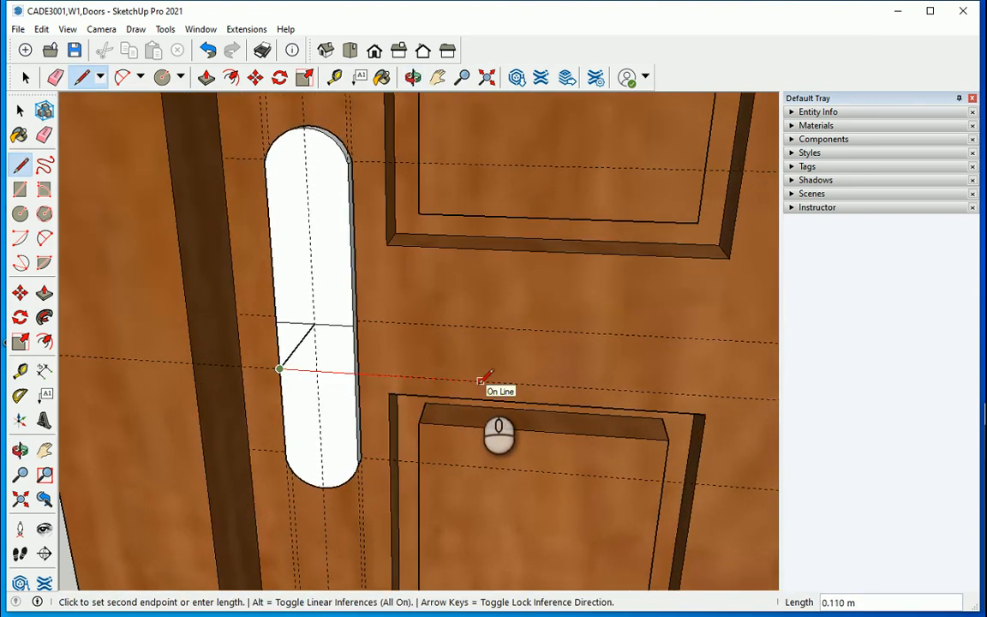
text(2)
key(Return)
click(20, 110)
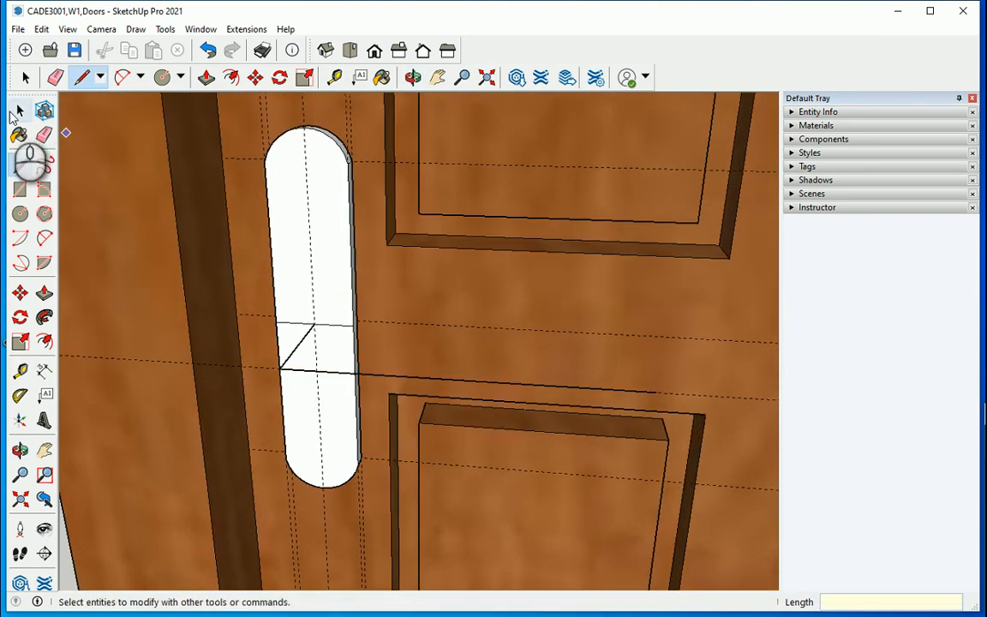
Round the corner between the two handle path lines with a 2 Point Arc tangent to both.
middle_drag(231, 233, 275, 313)
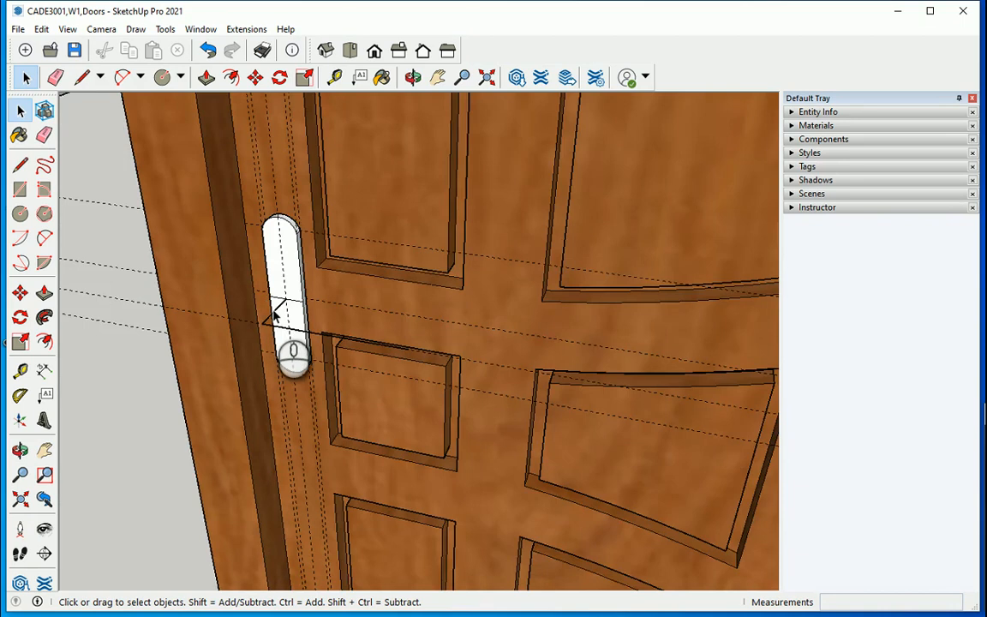
scroll(276, 321, up, 2)
scroll(230, 313, up, 4)
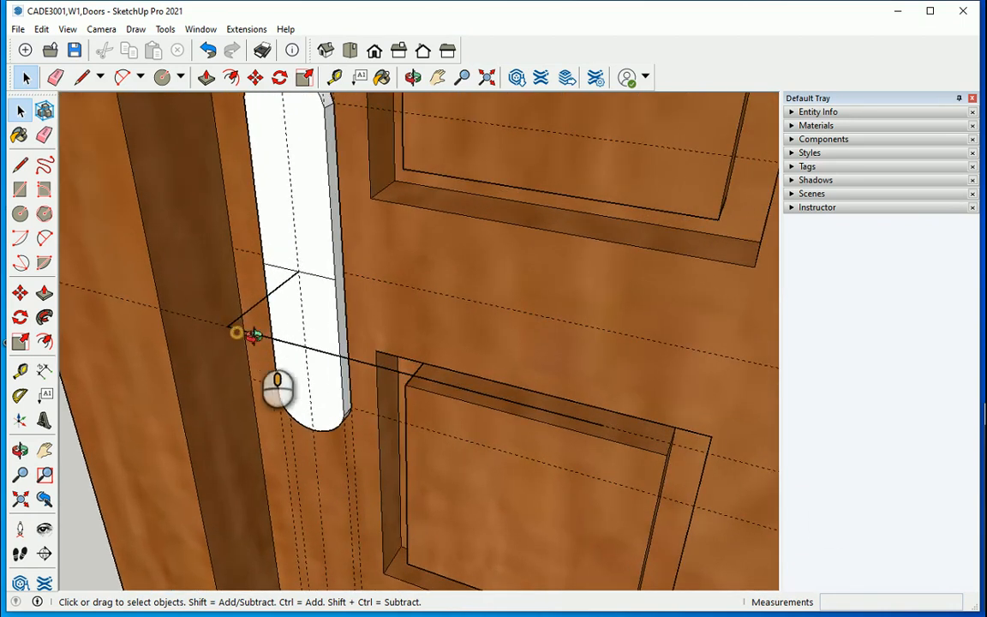
scroll(253, 329, up, 3)
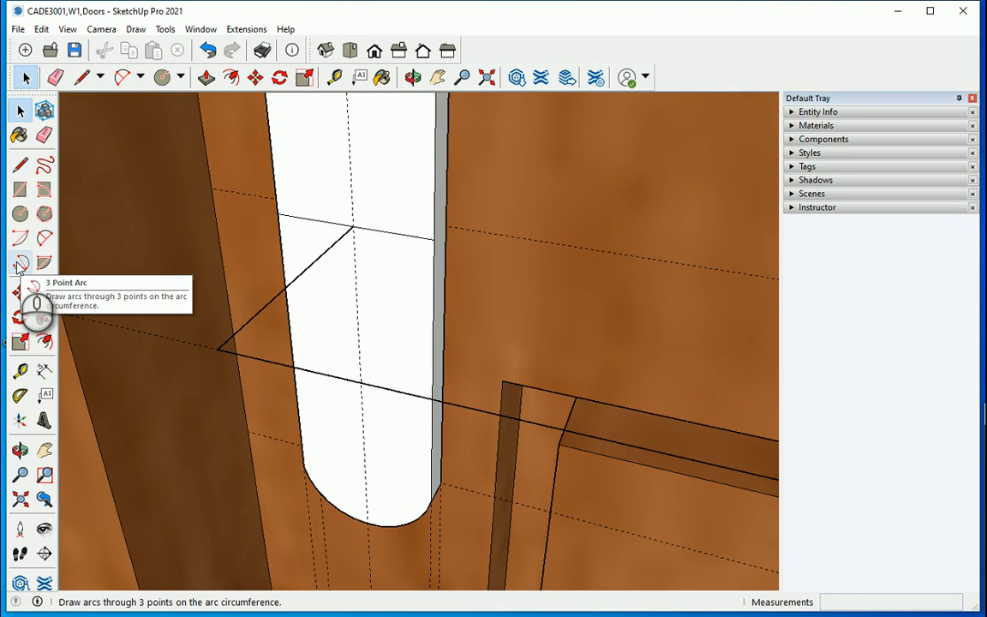
click(44, 238)
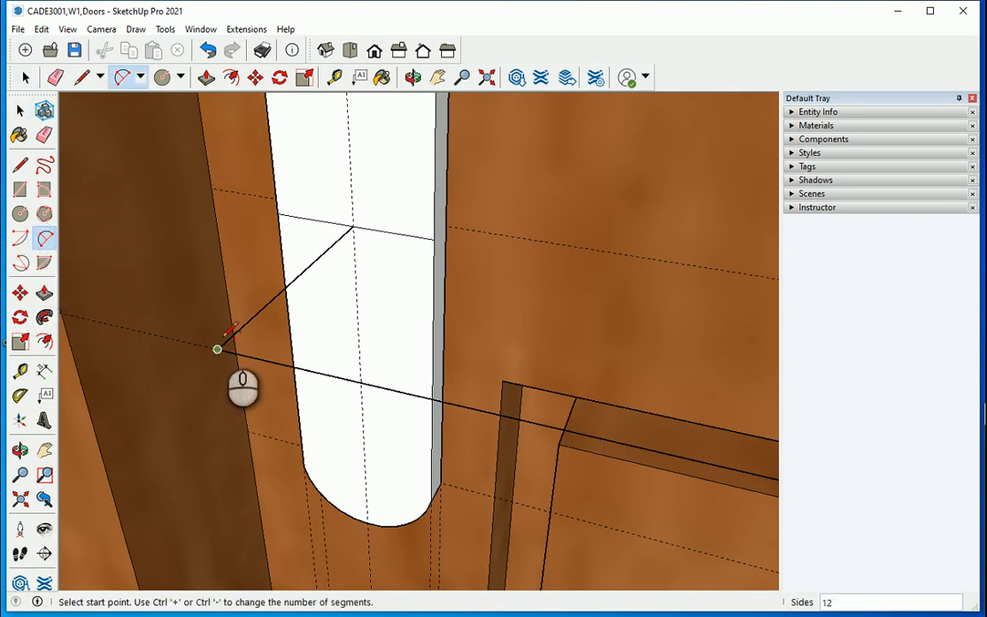
click(256, 315)
click(275, 359)
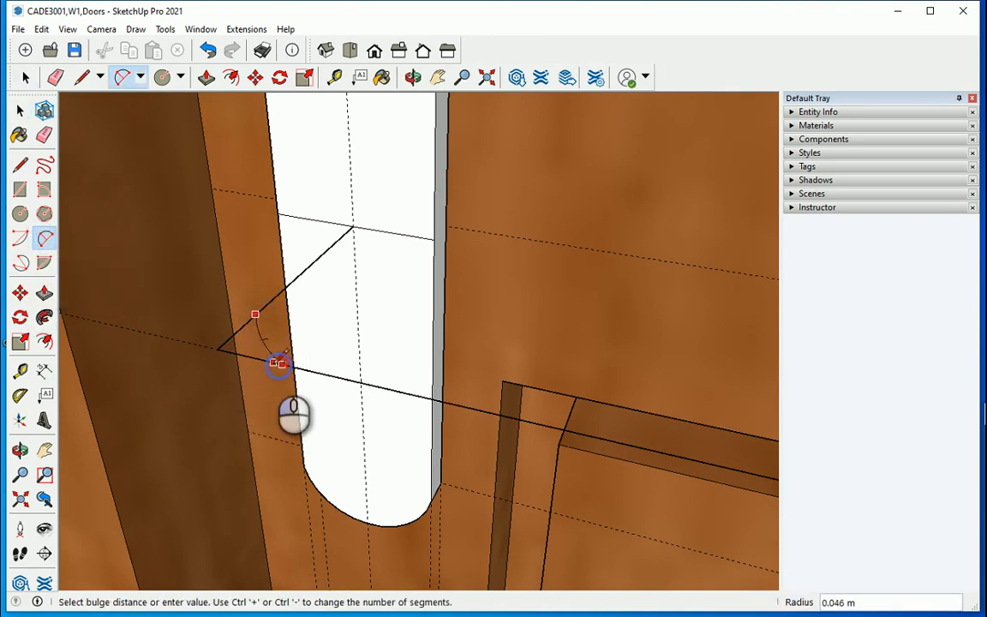
click(322, 317)
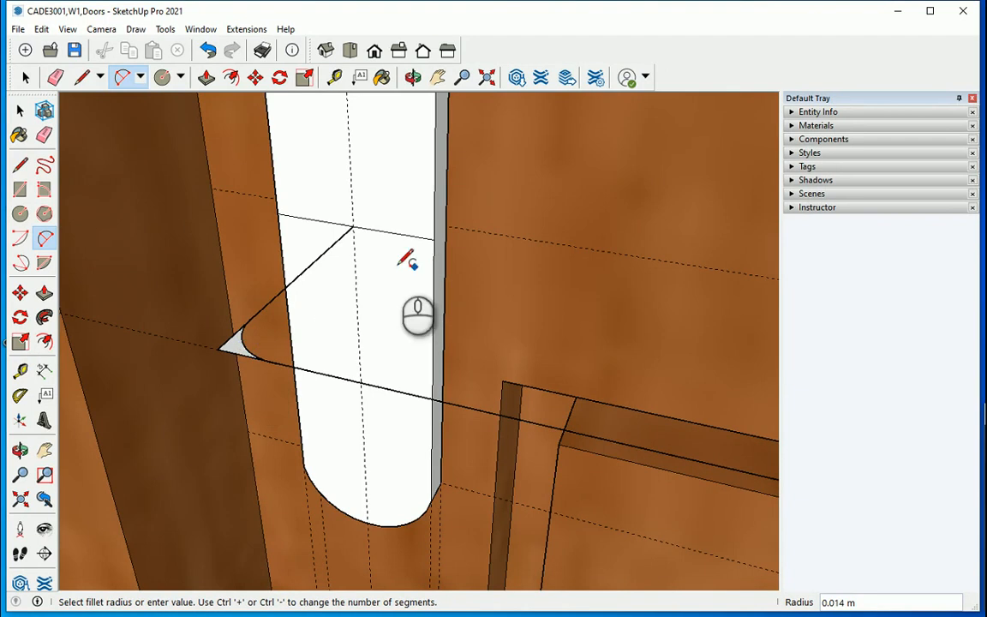
Delete the leftover sharp corner outside the arc, keeping only the rounded handle path.
click(21, 109)
scroll(258, 343, up, 3)
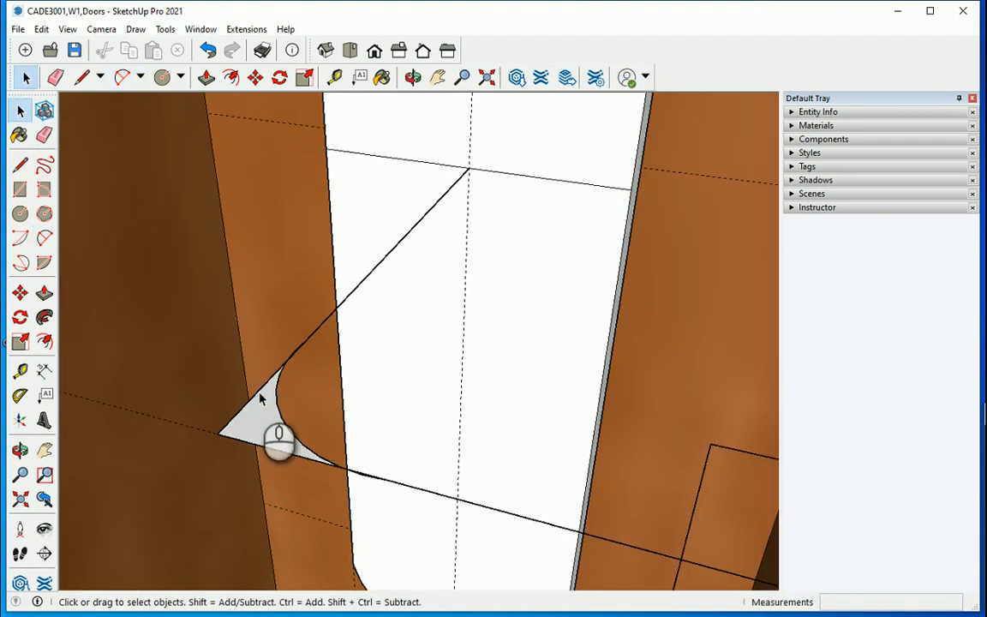
key(Delete)
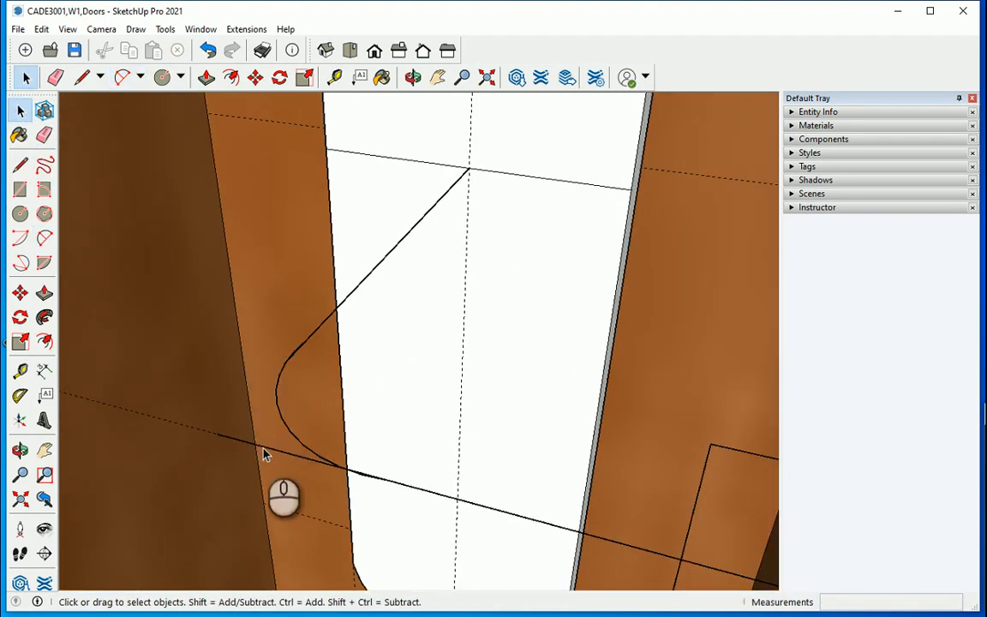
middle_drag(271, 457, 302, 341)
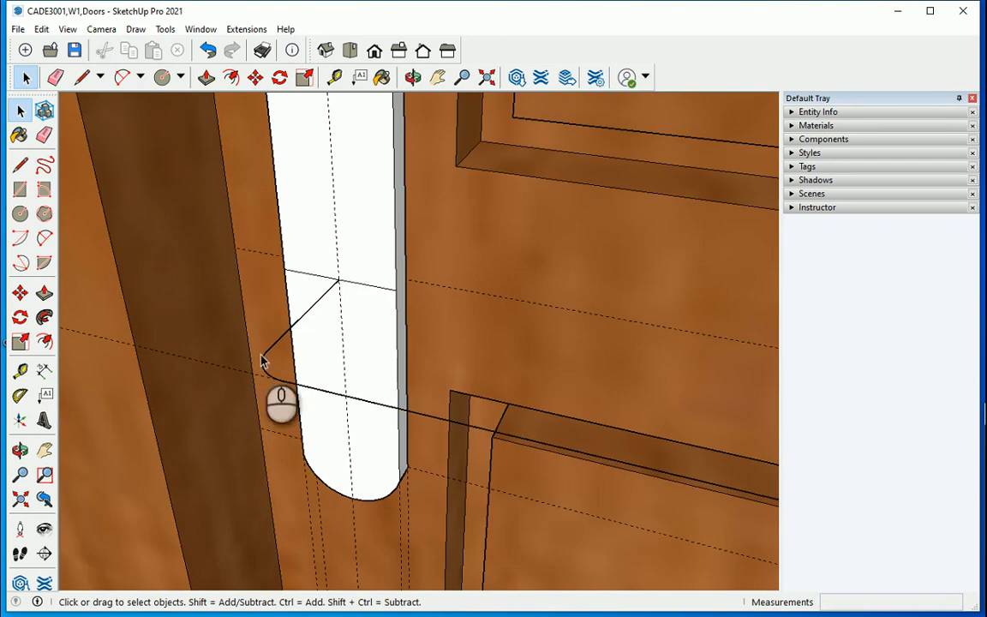
Draw a circle of 0.01 m radius on the backplate, centred on the start point of the handle path.
middle_drag(506, 467, 257, 296)
click(20, 213)
scroll(368, 287, up, 2)
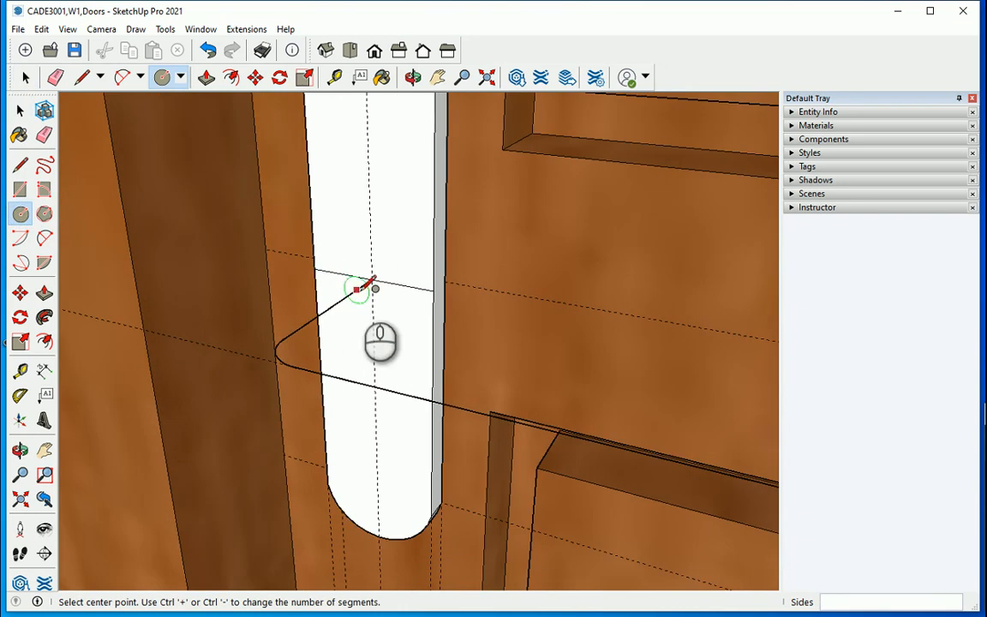
click(371, 279)
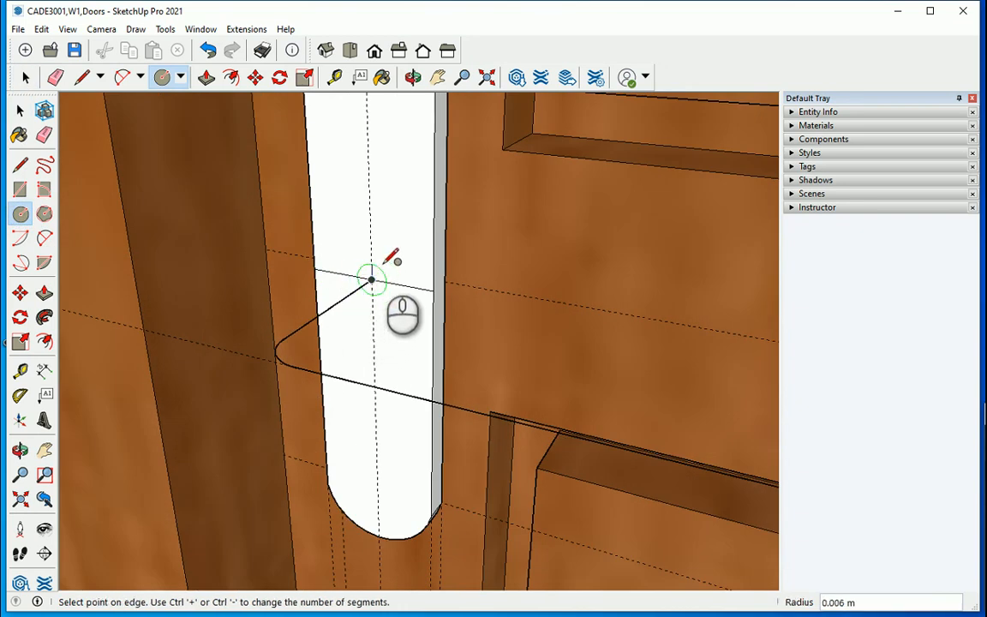
click(390, 260)
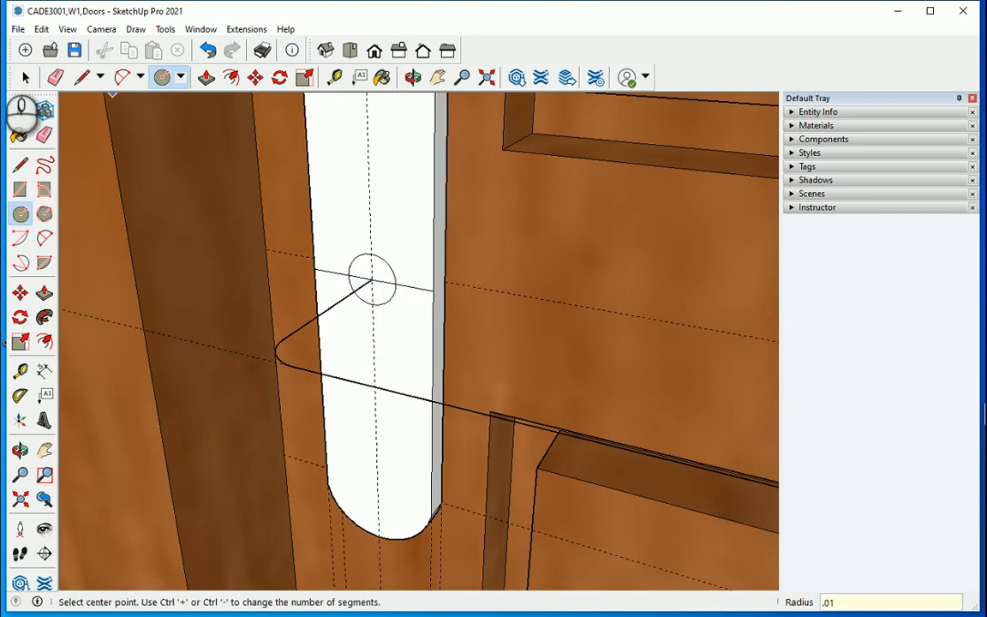
click(20, 109)
Delete the leftover edge fragment where the handle path's projecting line meets the arc.
scroll(293, 259, down, 3)
mouse_move(401, 375)
middle_down()
mouse_move(407, 352)
mouse_move(401, 359)
middle_up()
scroll(342, 326, up, 3)
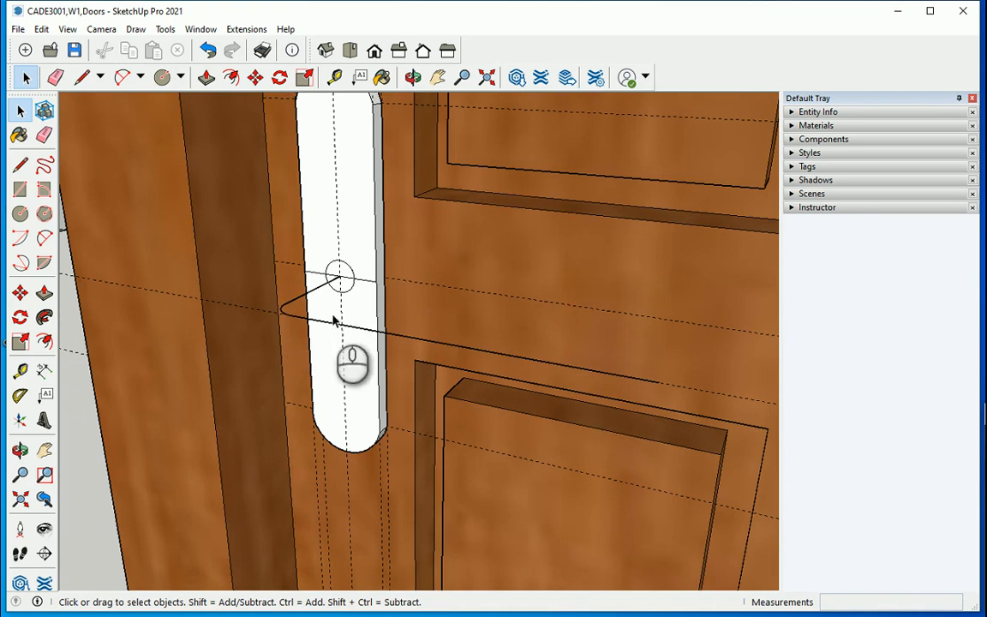
scroll(377, 292, up, 2)
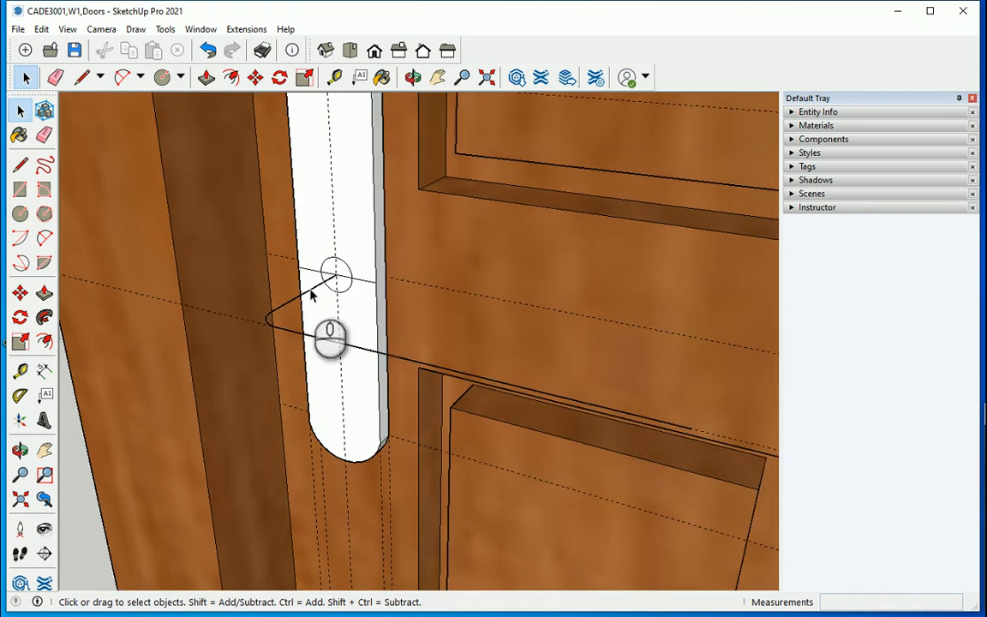
scroll(275, 324, up, 2)
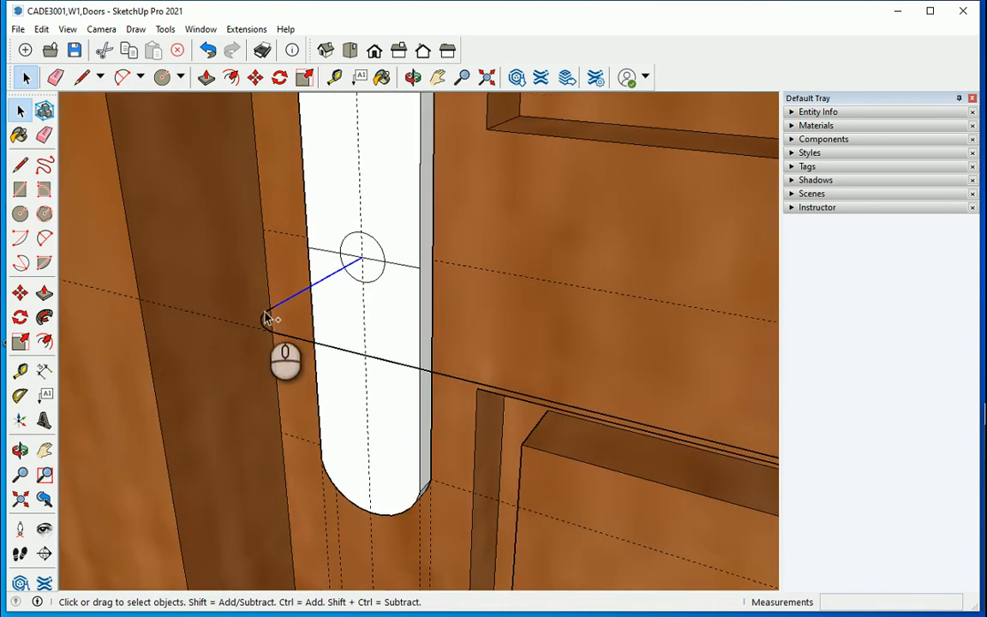
scroll(315, 334, up, 2)
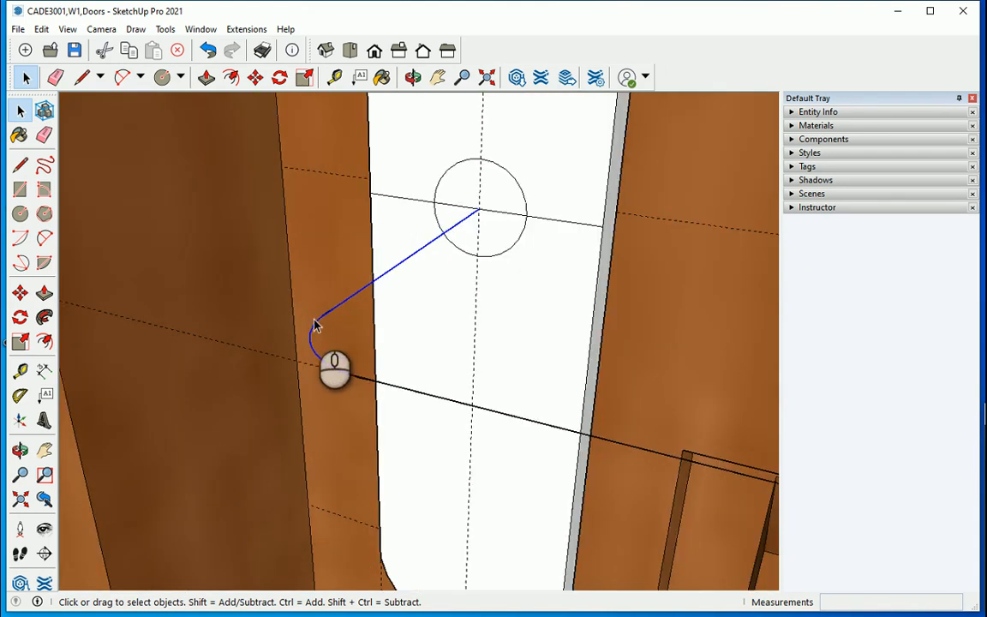
click(380, 342)
scroll(322, 297, up, 3)
scroll(379, 329, down, 3)
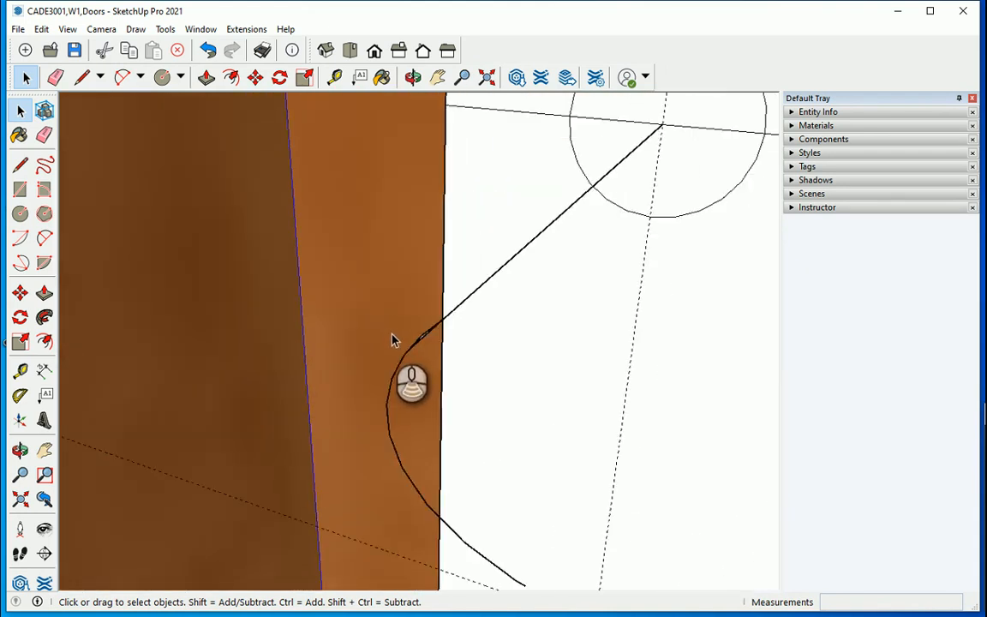
scroll(407, 330, up, 1)
scroll(411, 337, up, 1)
scroll(418, 341, down, 1)
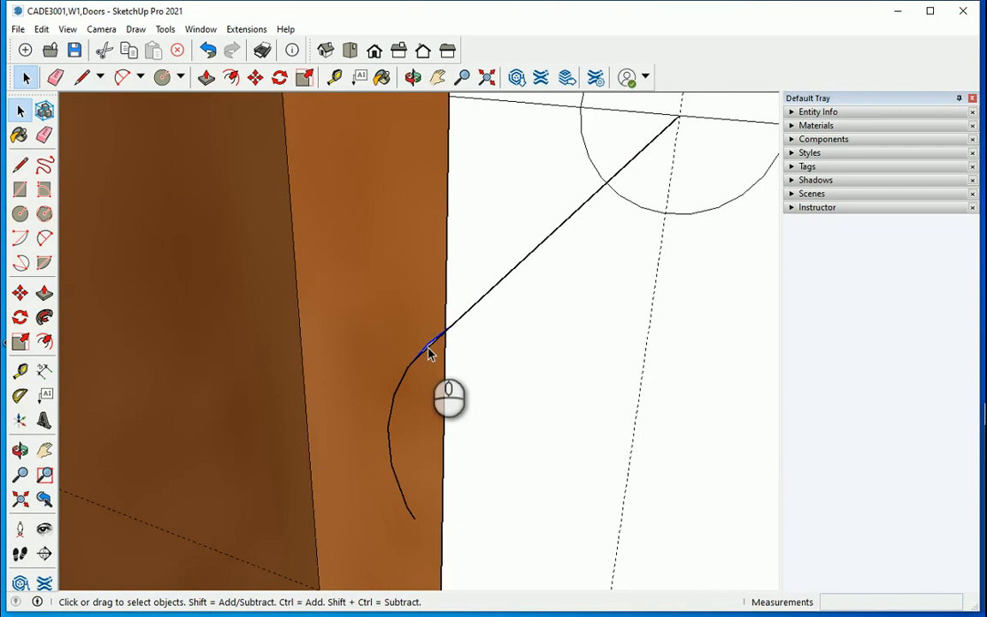
key(Delete)
Delete the leftover edge fragment where the arc meets the long line of the handle path.
scroll(375, 330, down, 2)
scroll(435, 414, up, 2)
scroll(510, 470, up, 1)
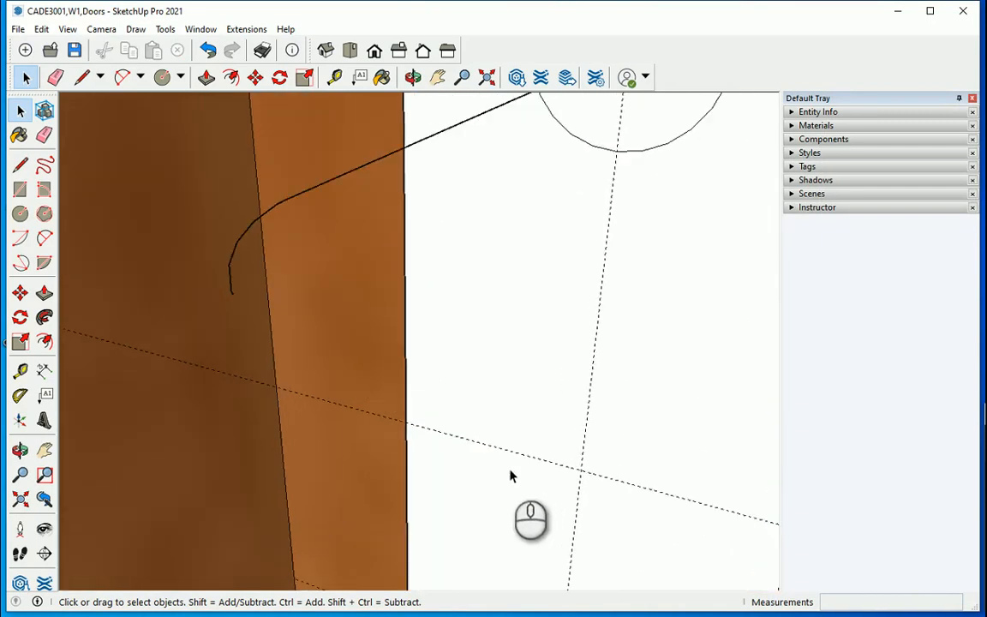
scroll(510, 472, down, 1)
click(501, 458)
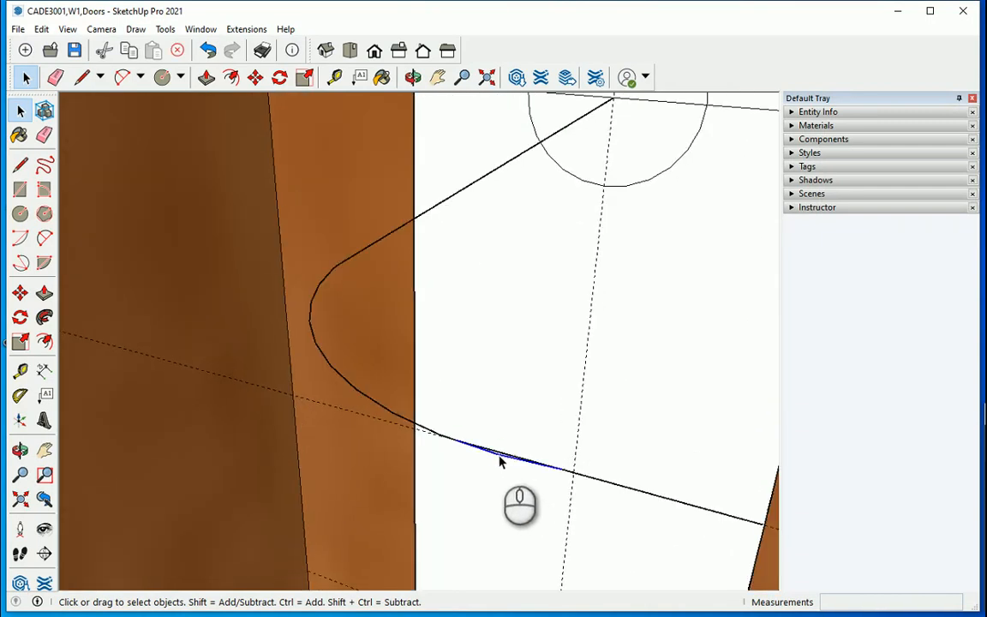
click(498, 452)
click(497, 454)
key(Delete)
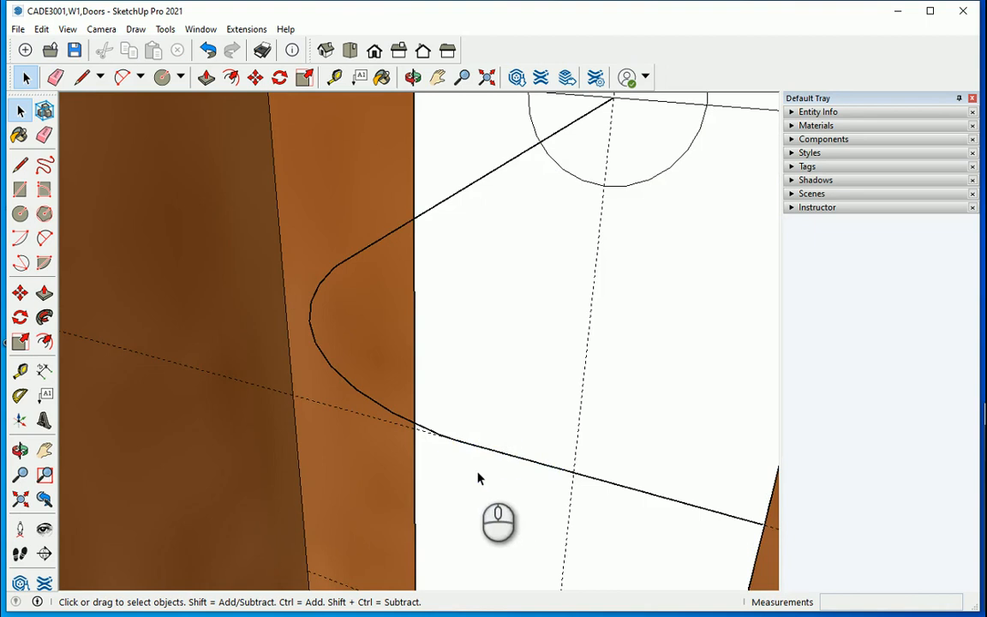
scroll(411, 429, down, 4)
click(404, 322)
click(403, 324)
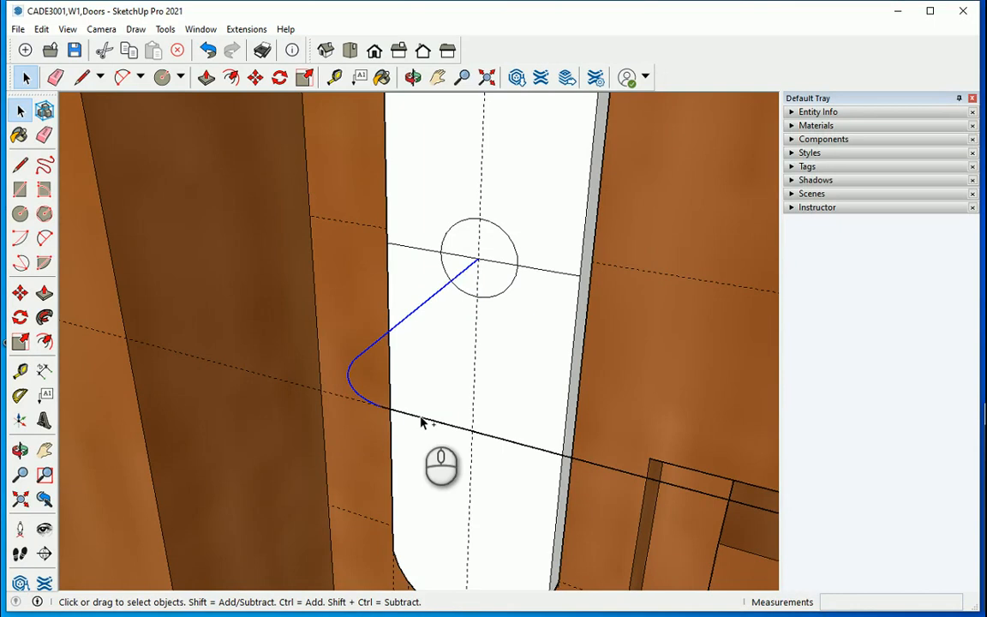
scroll(420, 418, down, 6)
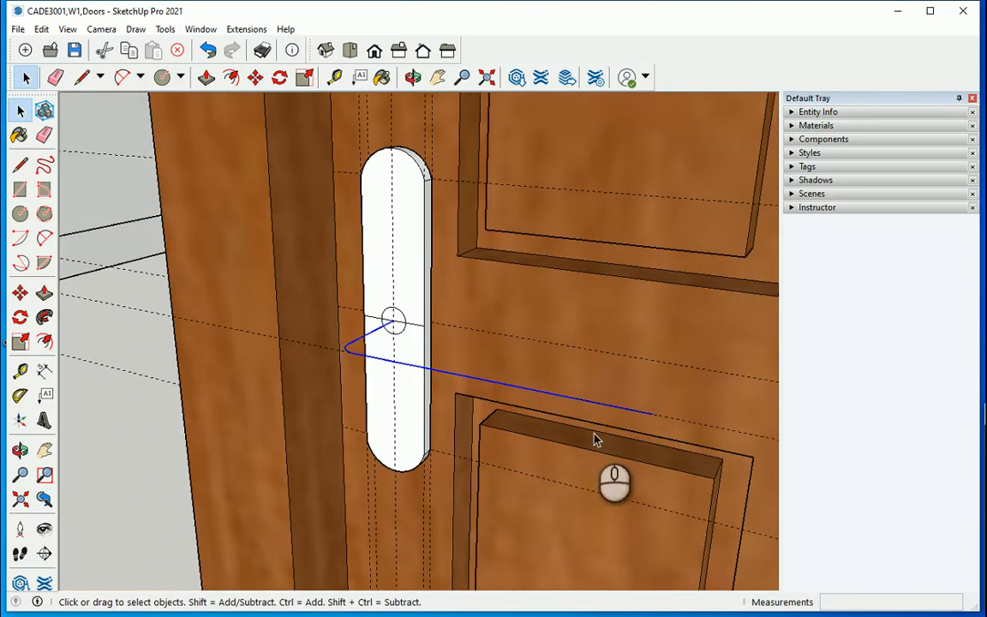
scroll(643, 374, up, 2)
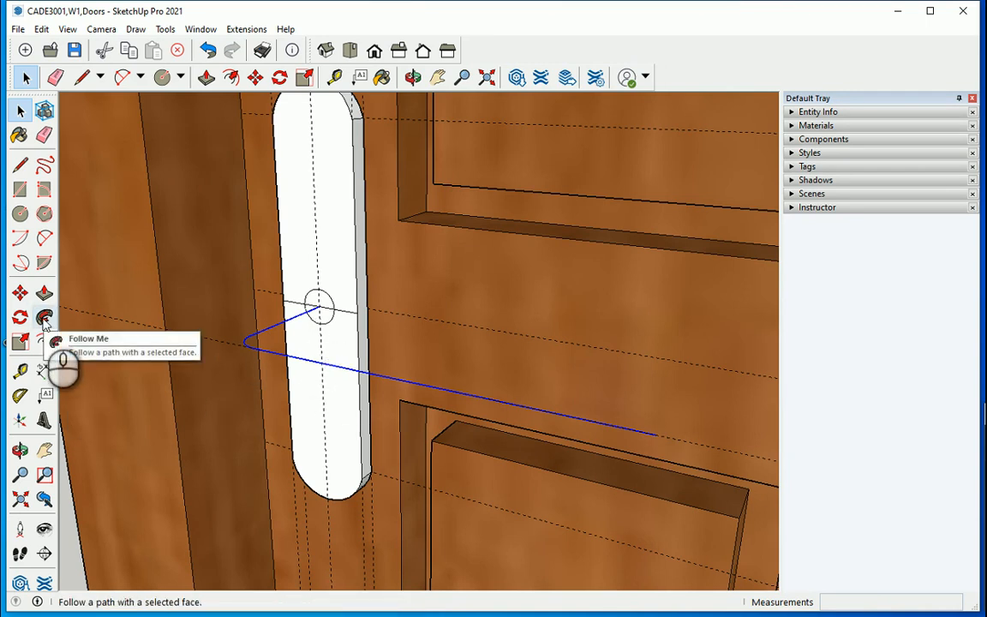
click(44, 318)
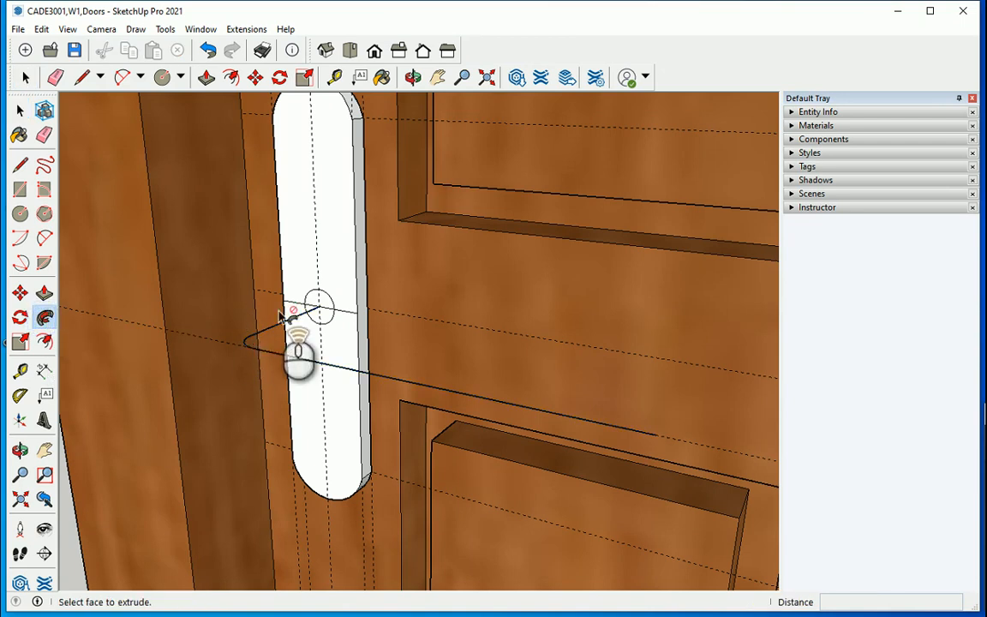
scroll(337, 304, up, 3)
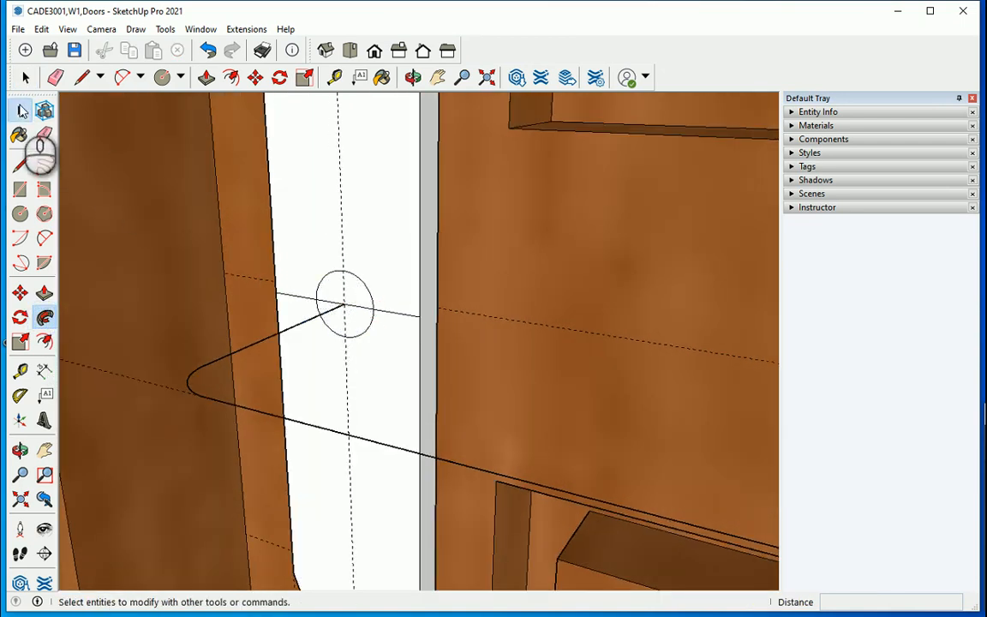
Delete the horizontal line crossing the backplate so the circle becomes one undivided face.
click(21, 109)
scroll(341, 304, up, 2)
click(377, 317)
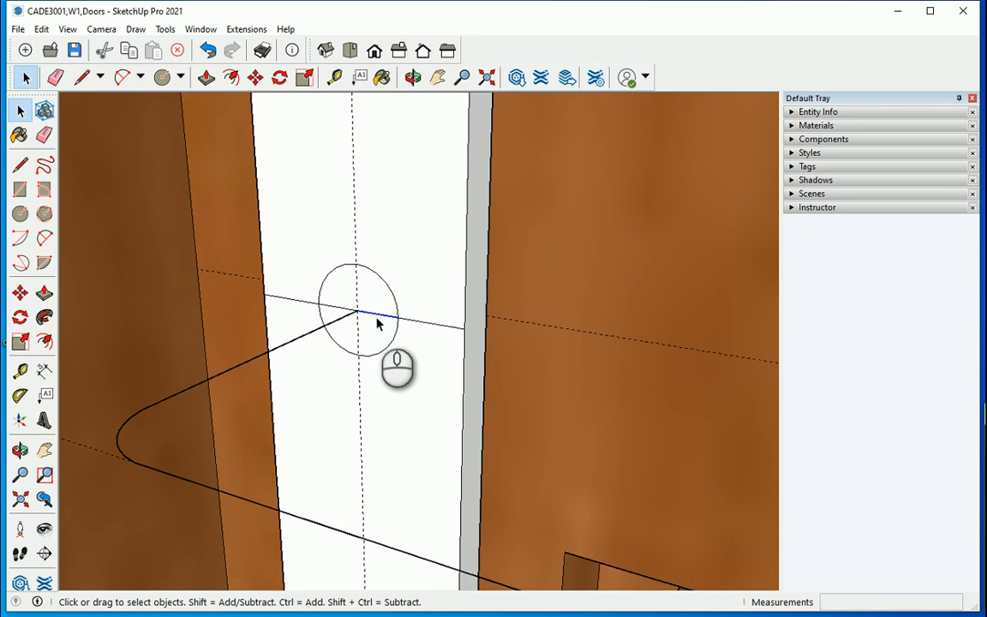
click(425, 324)
key(Delete)
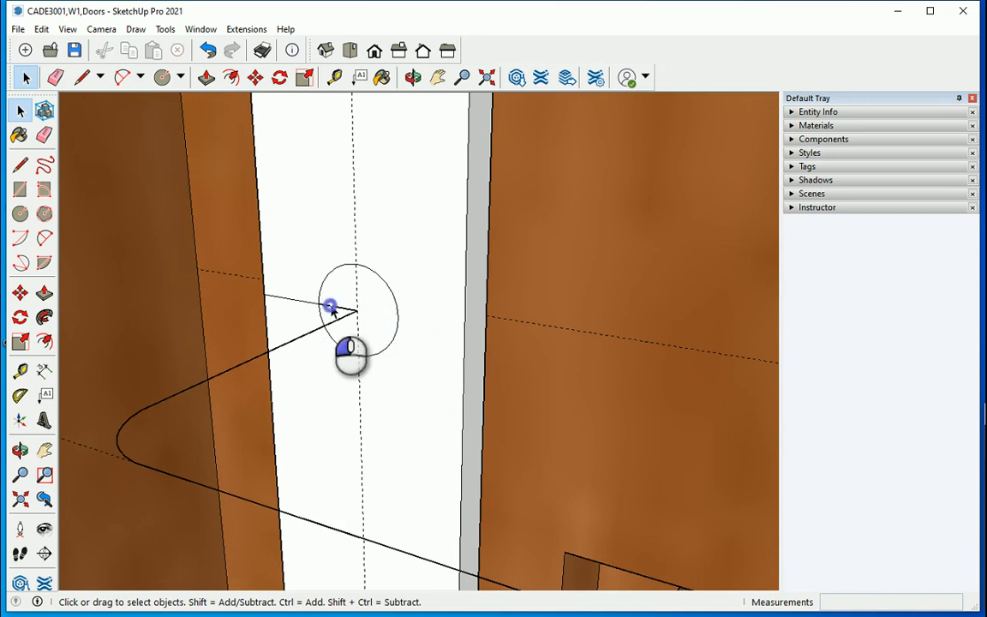
click(331, 307)
key(Delete)
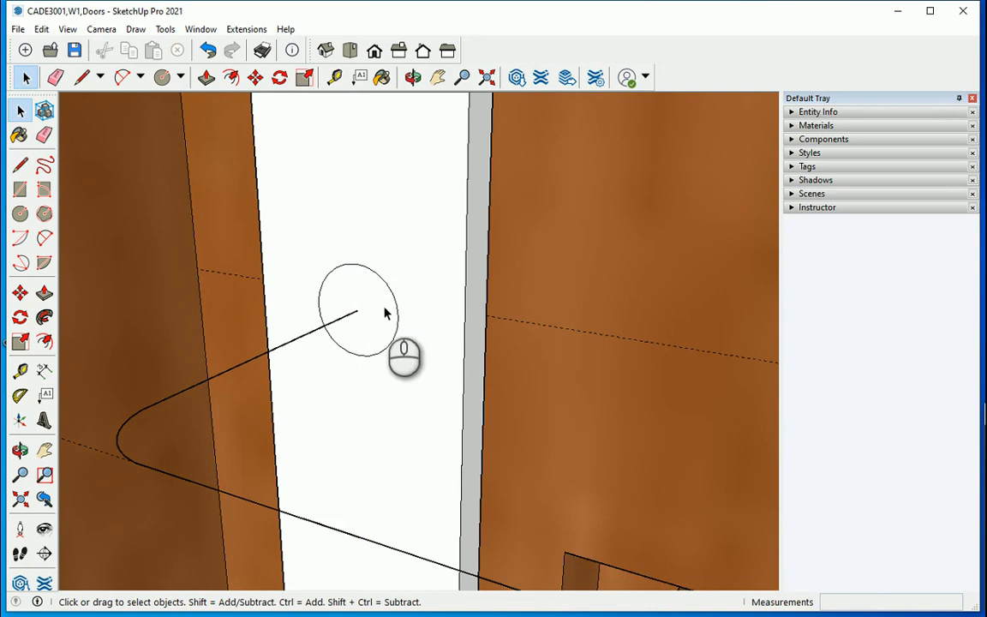
Delete the horizontal and vertical construction guides running through the middle door.
scroll(401, 394, down, 5)
scroll(400, 394, down, 5)
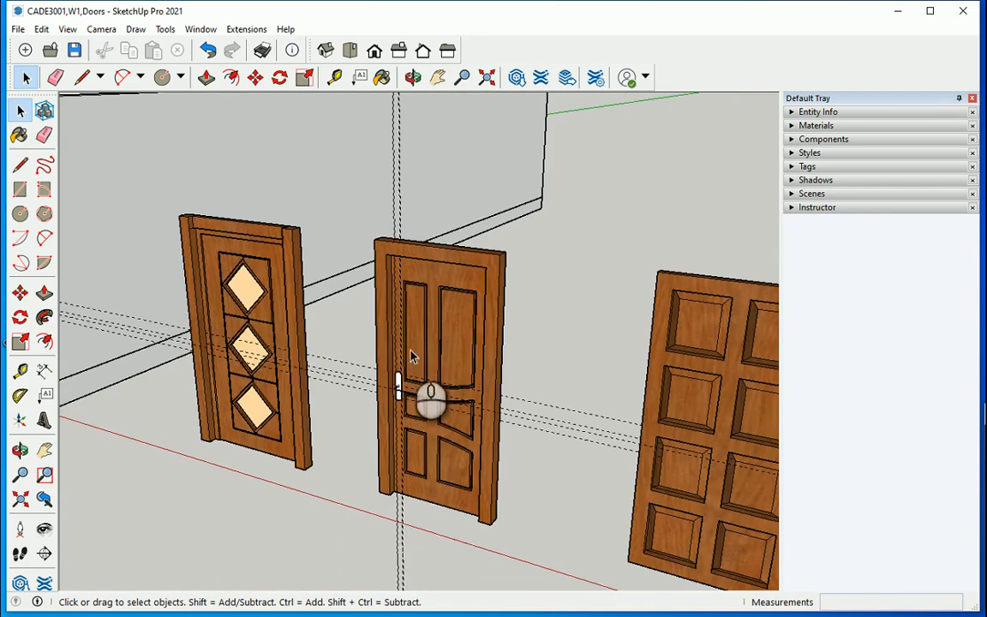
middle_drag(411, 355, 576, 364)
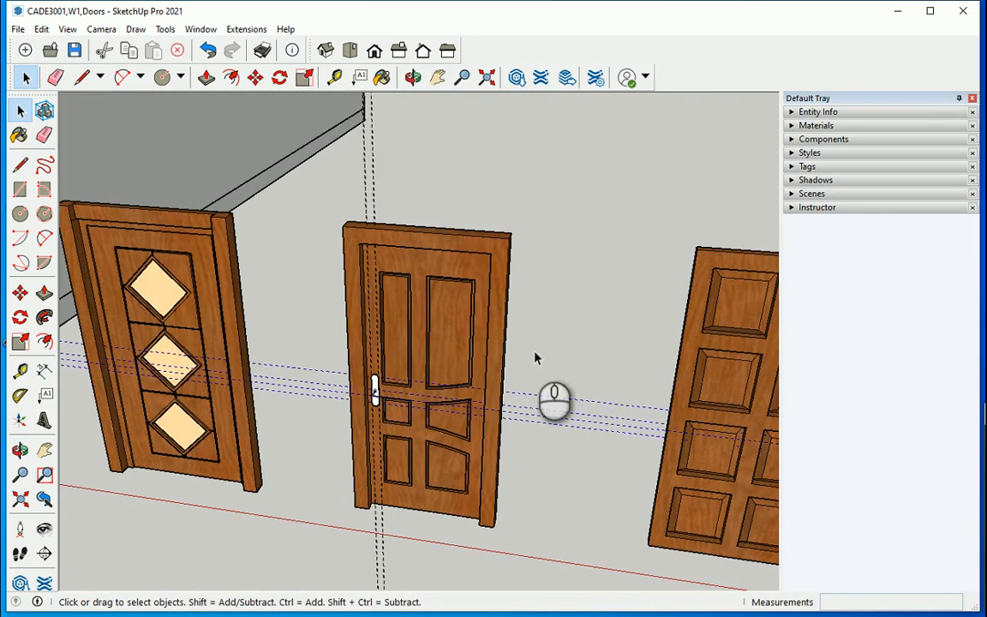
middle_drag(389, 423, 367, 406)
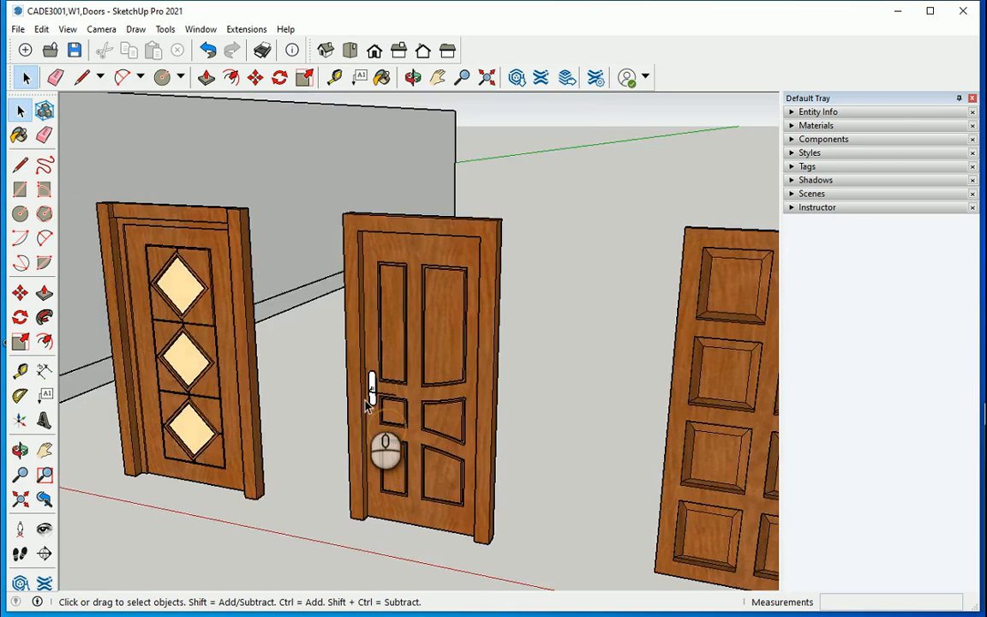
Sweep the circular face along the whole curved handle path with Follow Me to form the lever.
scroll(367, 406, up, 10)
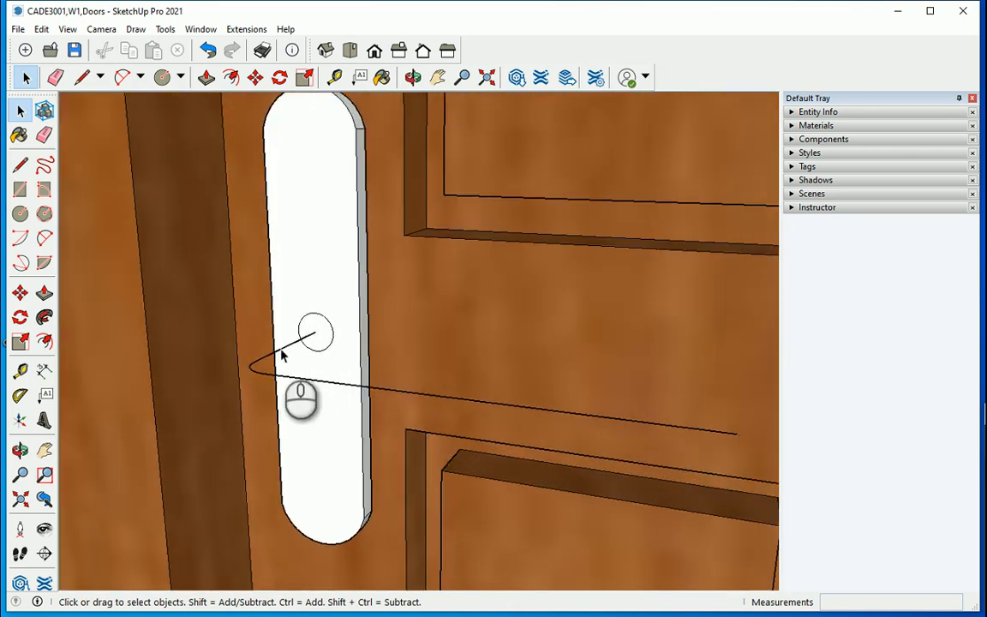
scroll(256, 377, up, 3)
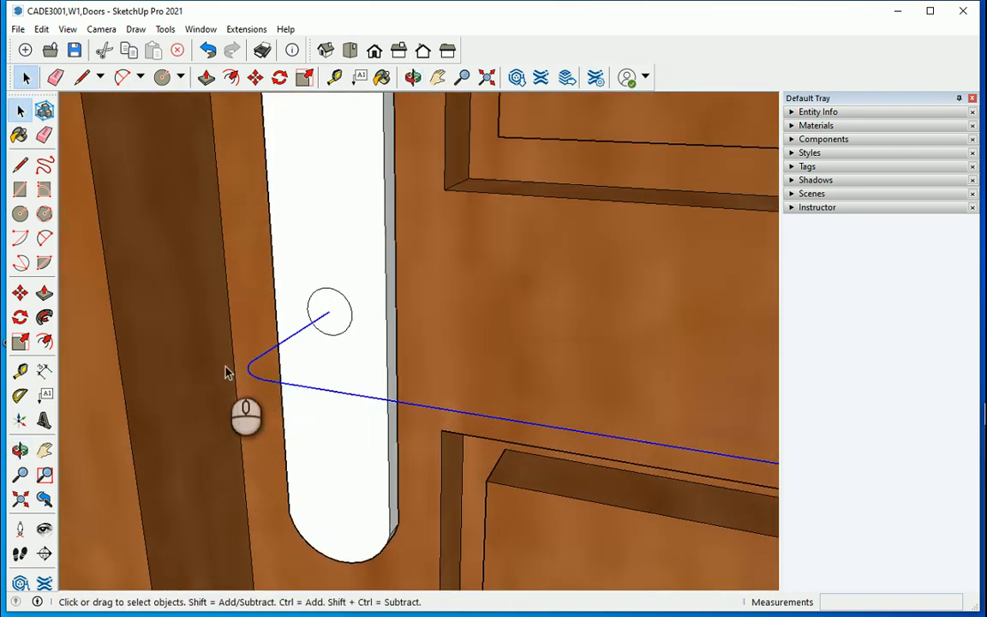
scroll(227, 371, down, 2)
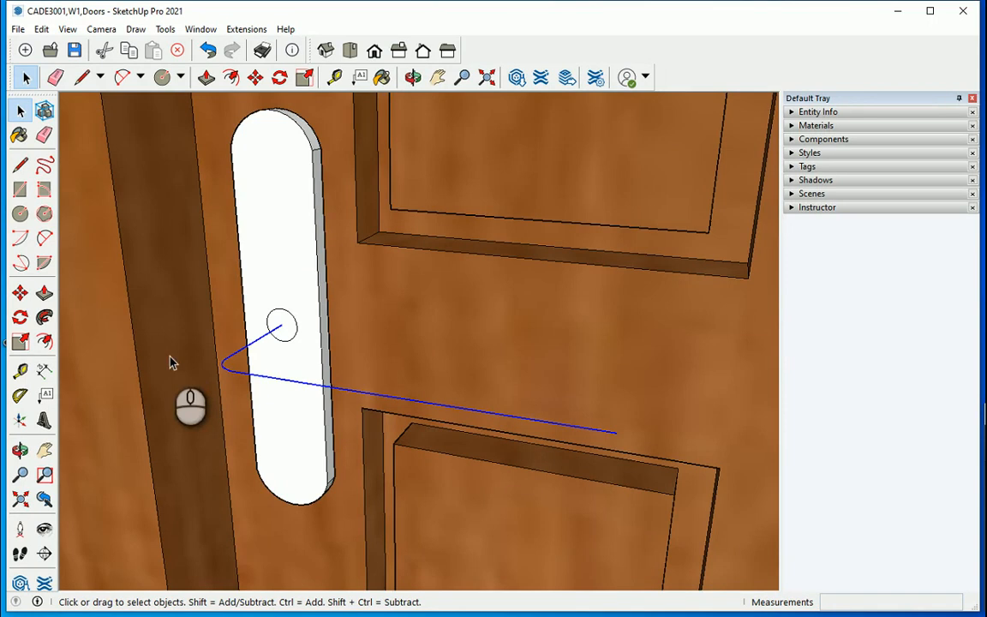
click(45, 317)
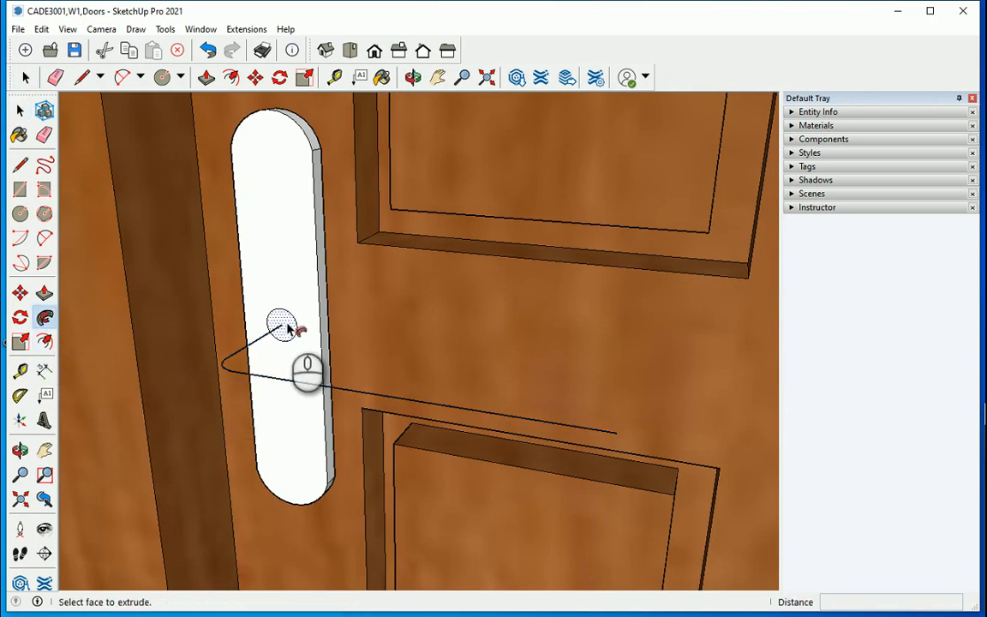
click(287, 329)
click(21, 110)
middle_drag(360, 360, 404, 370)
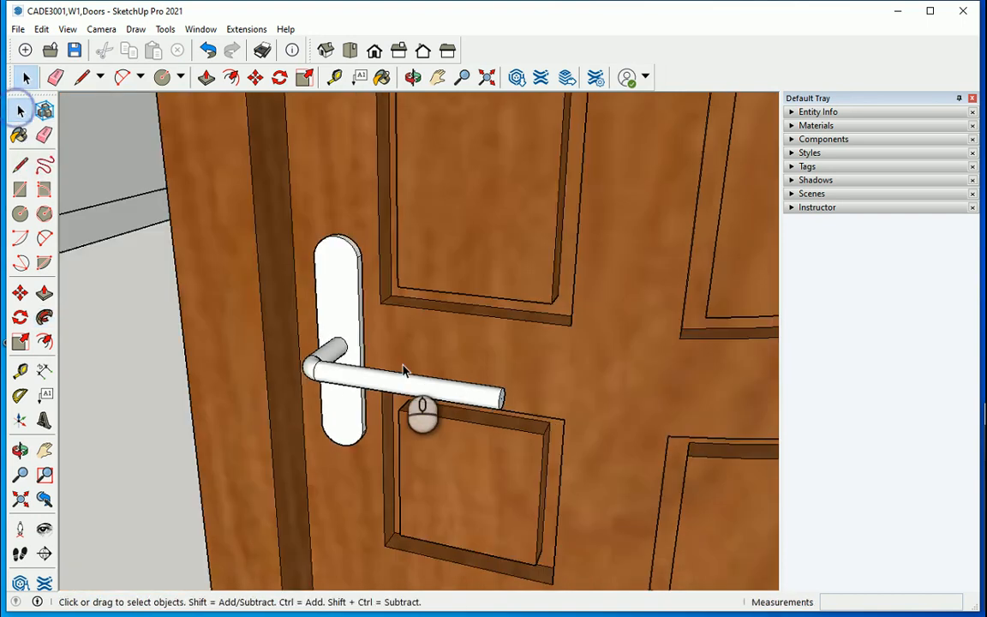
Hide the middle door group, leaving its handle in view.
scroll(405, 370, down, 6)
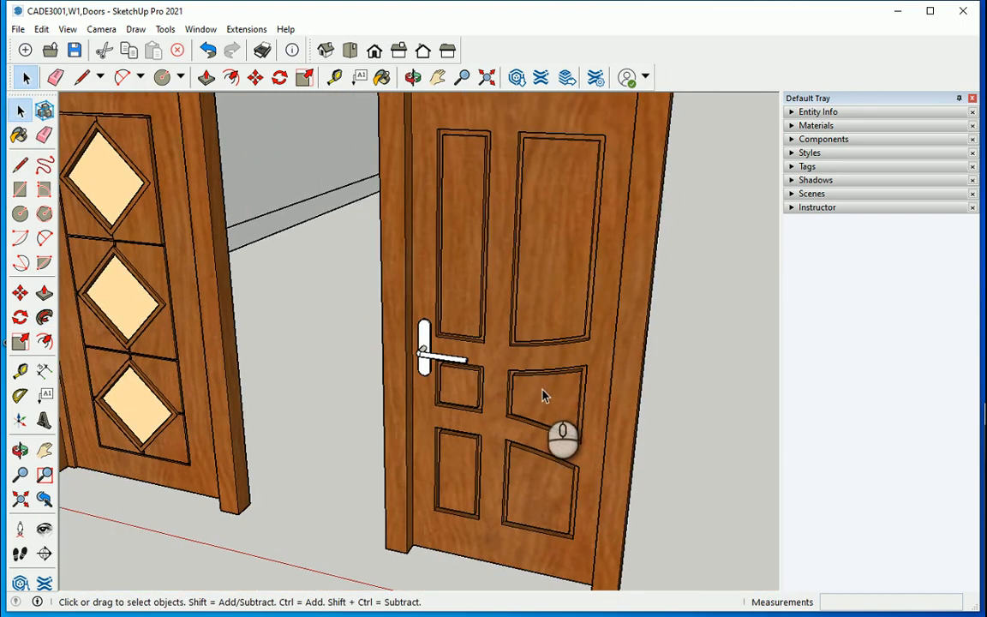
click(544, 374)
right_click(544, 374)
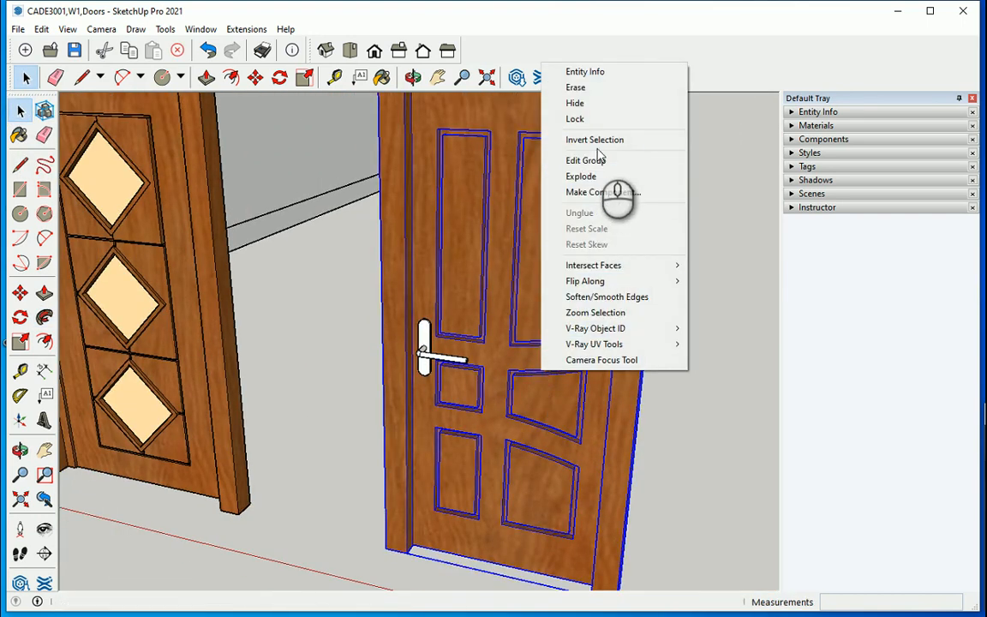
click(591, 103)
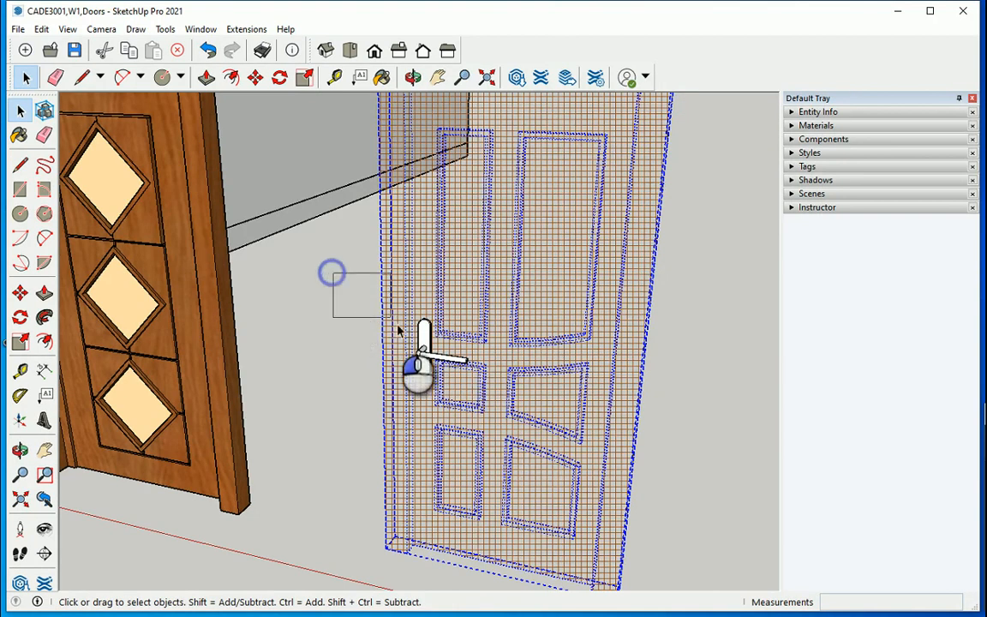
Select the backplate and lever together and make them a group.
drag(399, 330, 497, 412)
scroll(476, 389, up, 3)
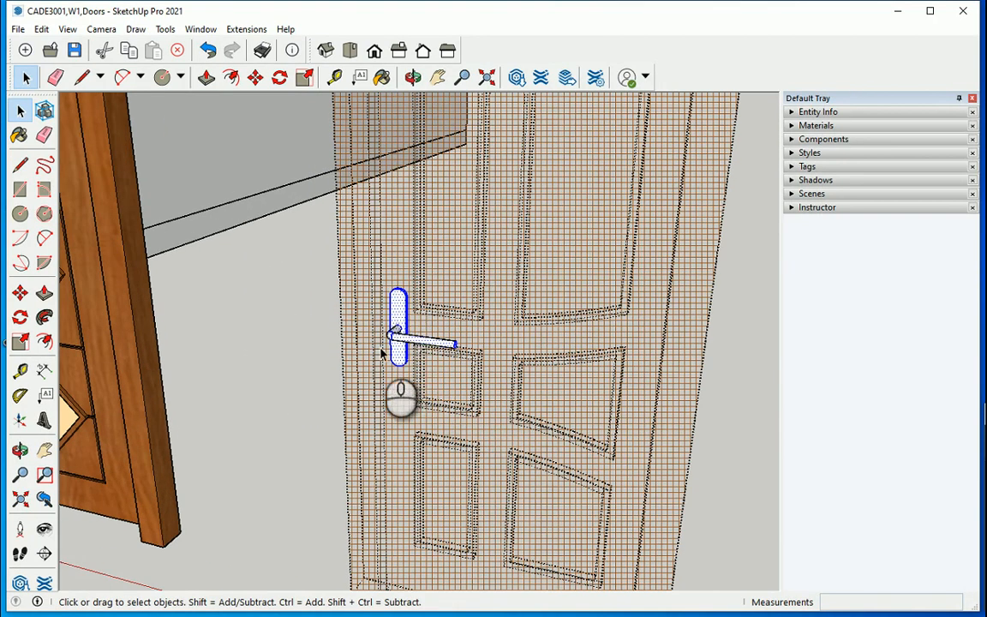
scroll(405, 315, up, 2)
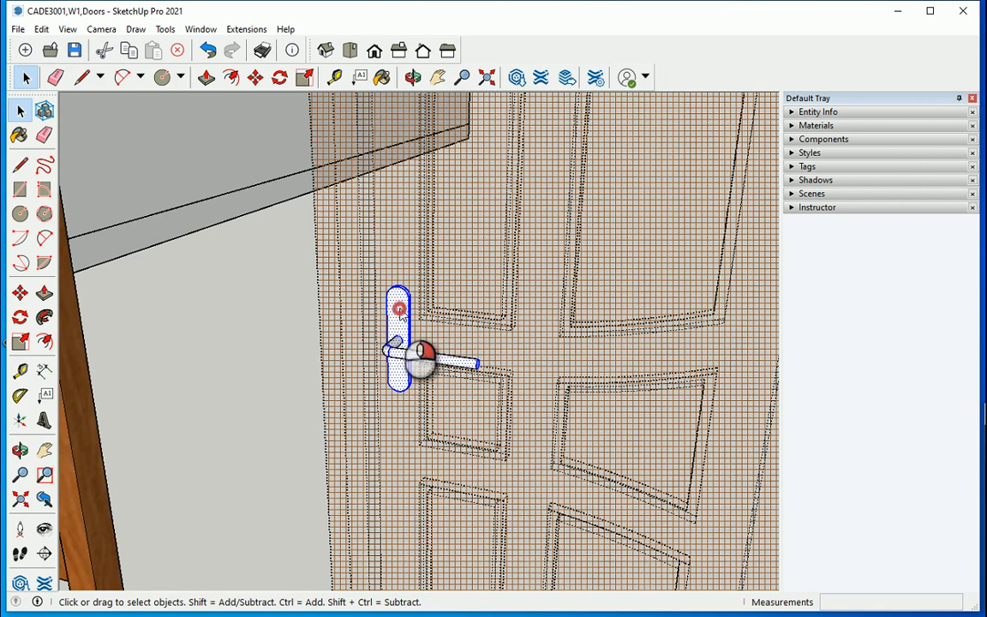
right_click(399, 310)
click(454, 414)
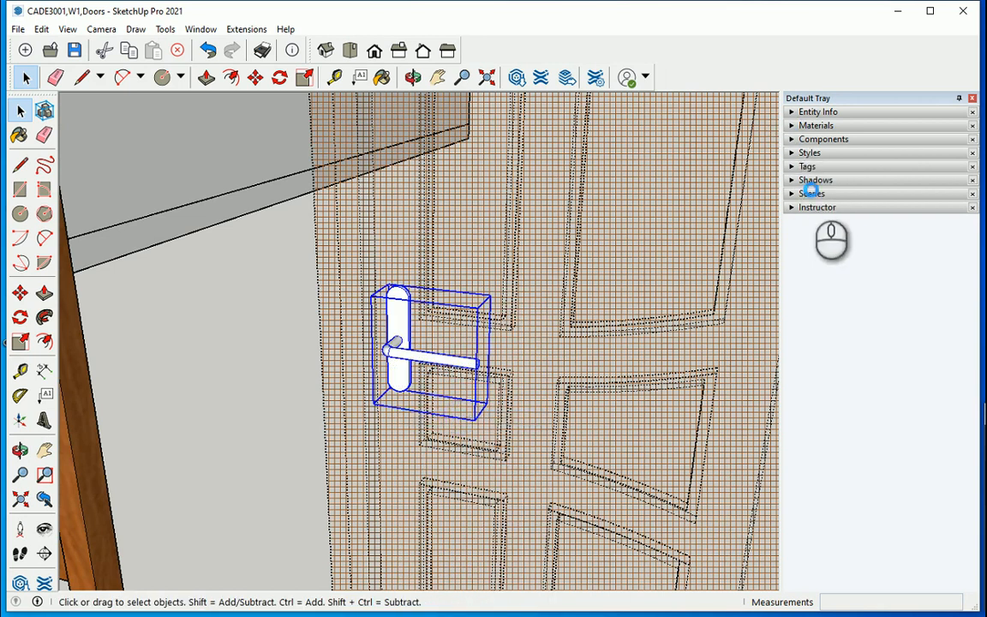
Paint the grouped door handle with Color D05 from the Colors materials.
click(791, 125)
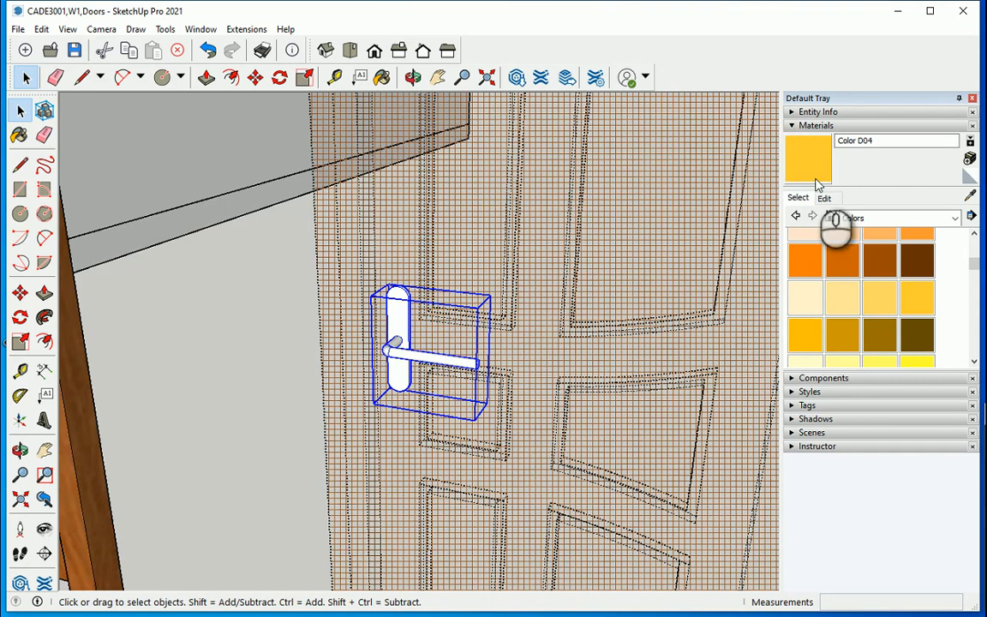
click(805, 334)
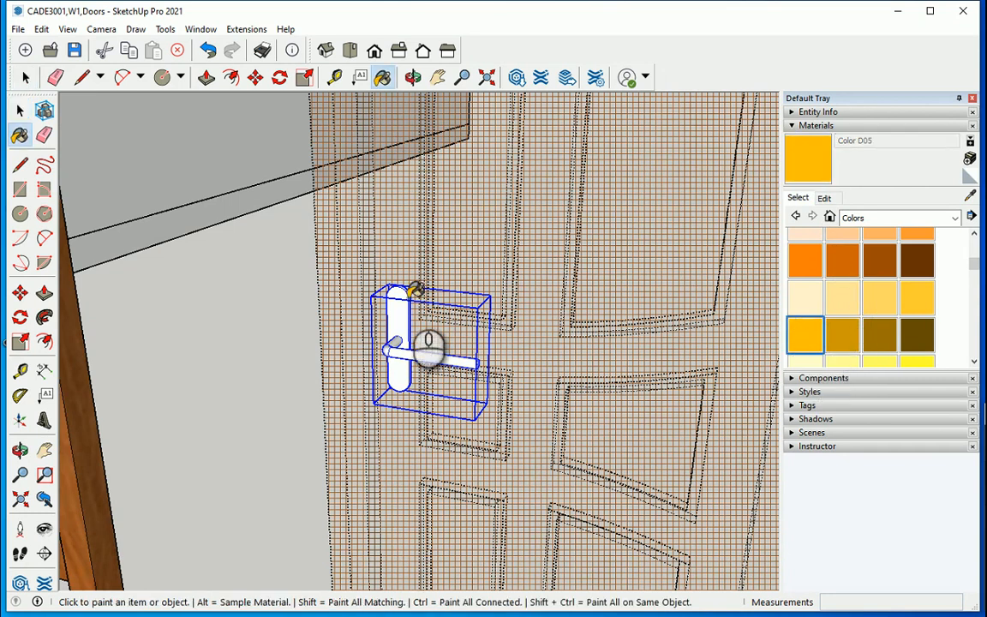
click(398, 342)
click(21, 111)
Select the hidden middle door and unhide it.
click(485, 229)
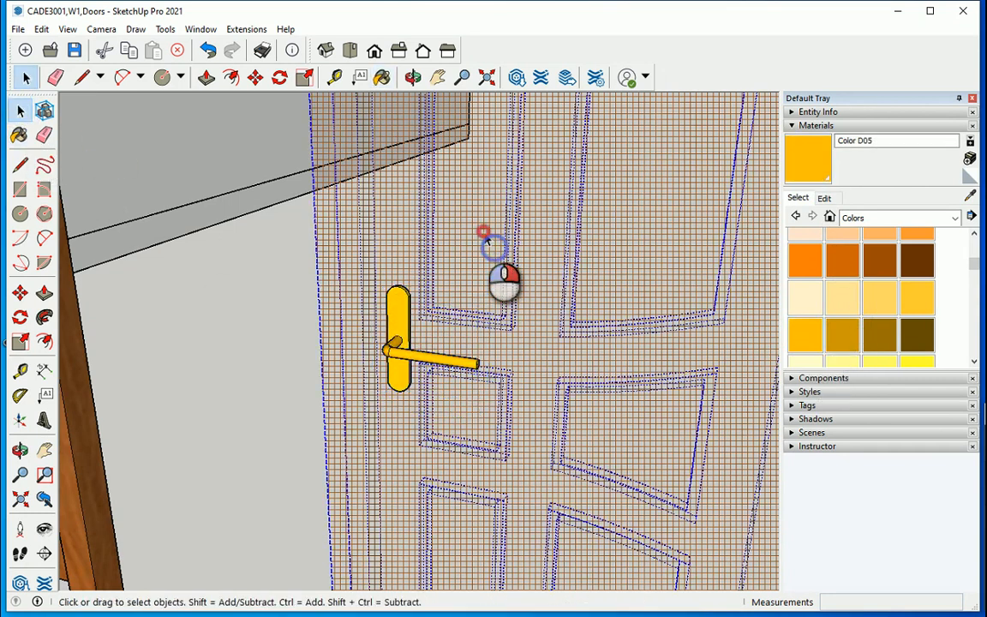
right_click(485, 230)
click(532, 272)
scroll(452, 304, down, 5)
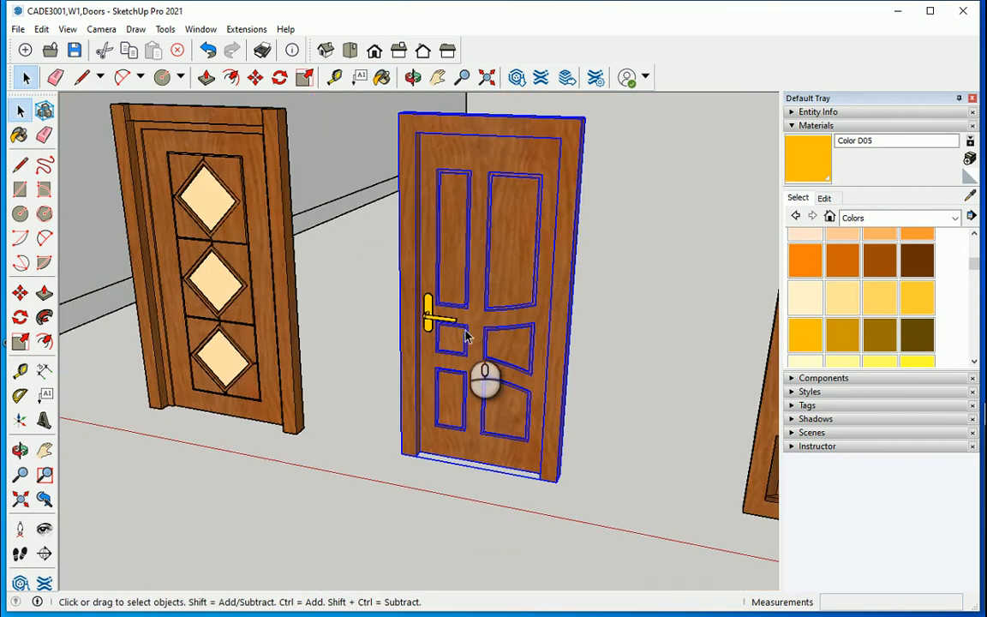
Select the middle door and its handle together and make them one group.
drag(606, 392, 445, 303)
middle_drag(488, 350, 514, 320)
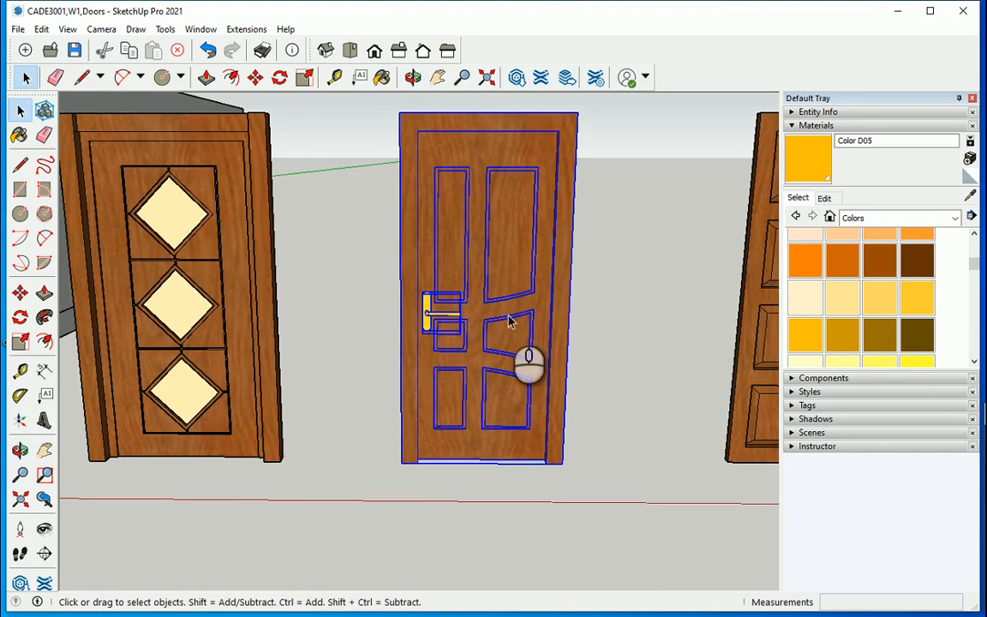
right_click(454, 293)
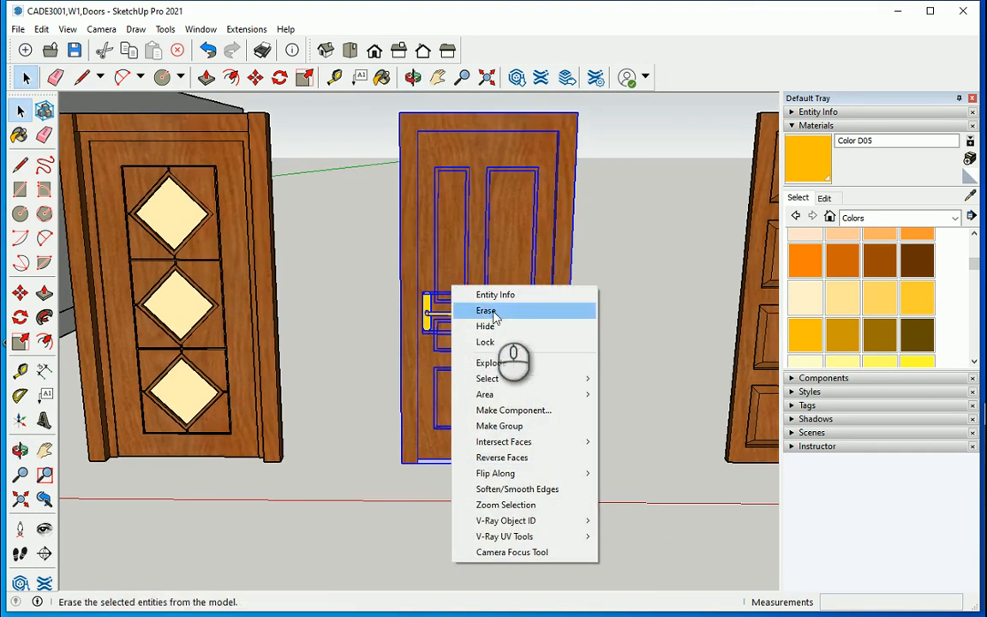
click(514, 425)
click(635, 376)
In front view, place a horizontal guide 1 m above the bottom edge of the door with the diamond panels.
scroll(644, 368, down, 2)
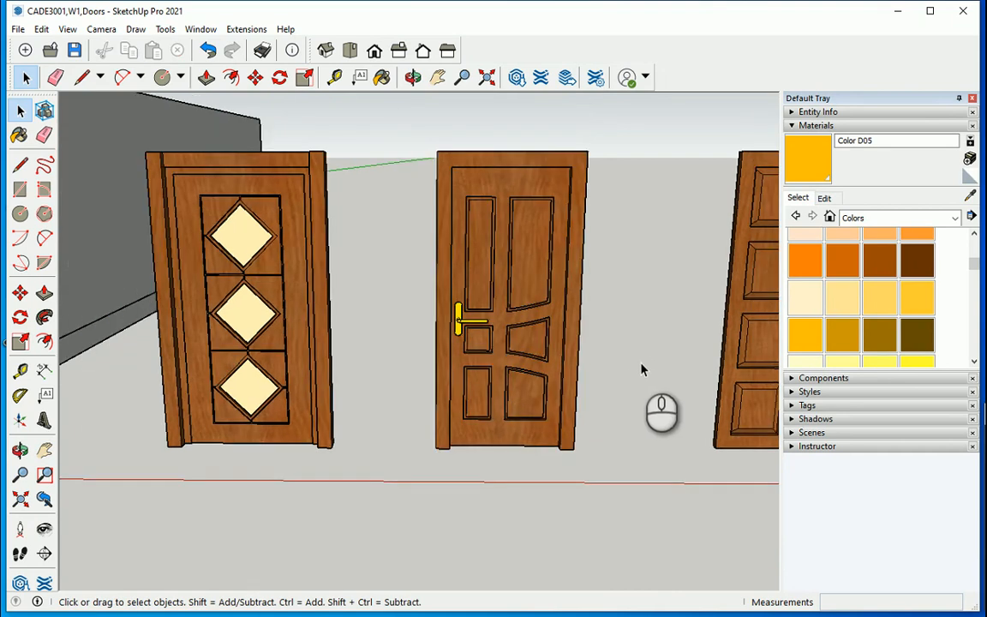
scroll(334, 343, down, 2)
scroll(215, 319, up, 4)
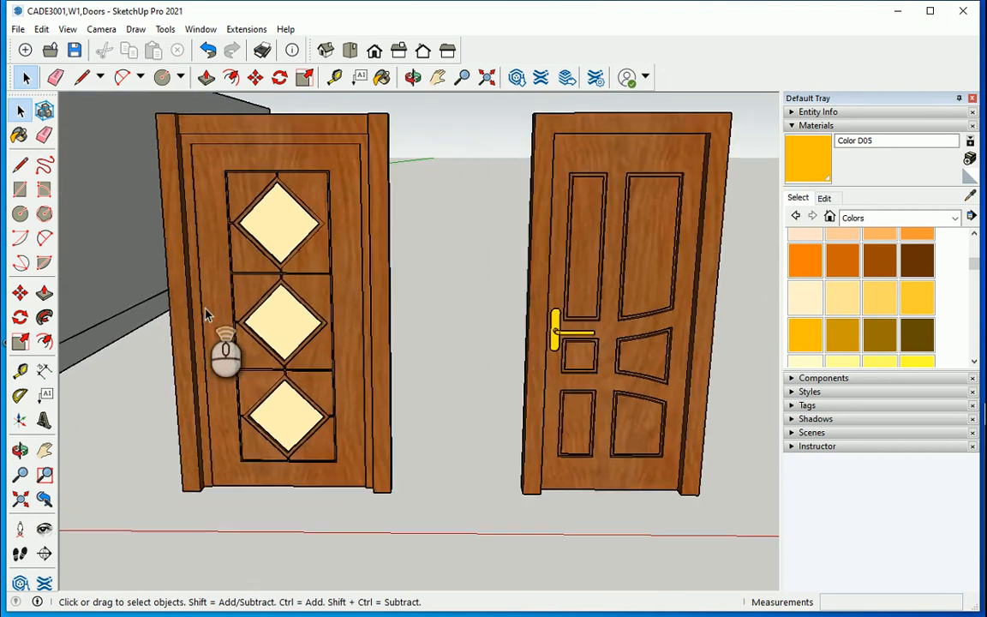
scroll(177, 308, down, 2)
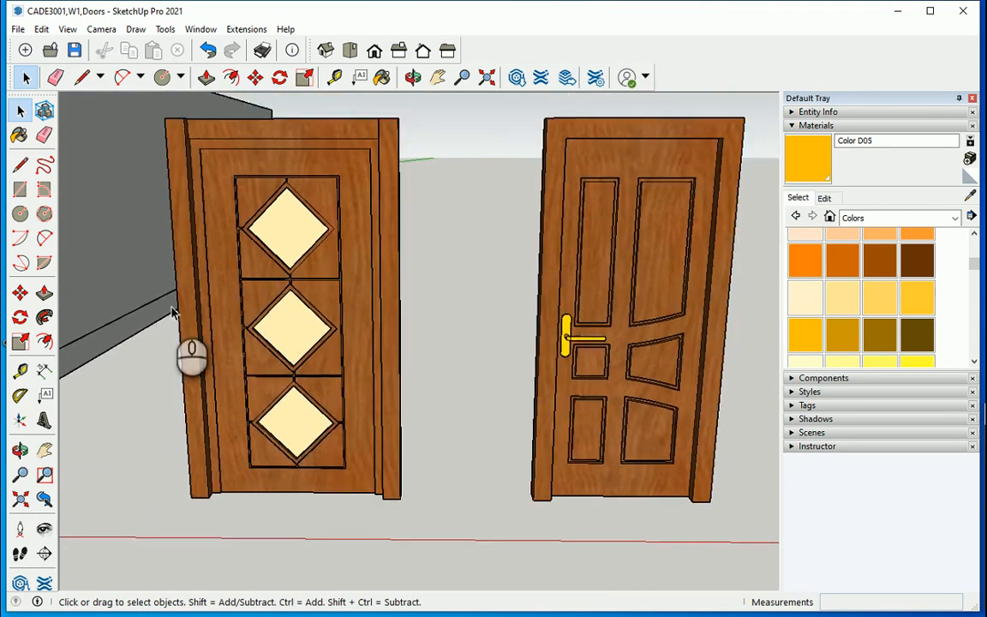
scroll(167, 306, up, 4)
click(375, 50)
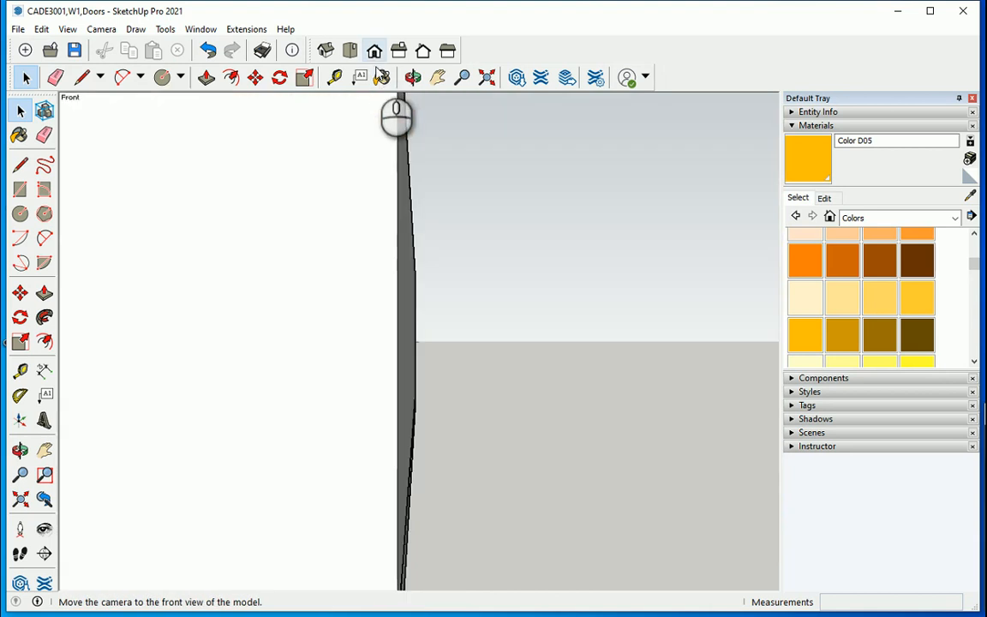
scroll(323, 337, down, 3)
scroll(752, 398, up, 4)
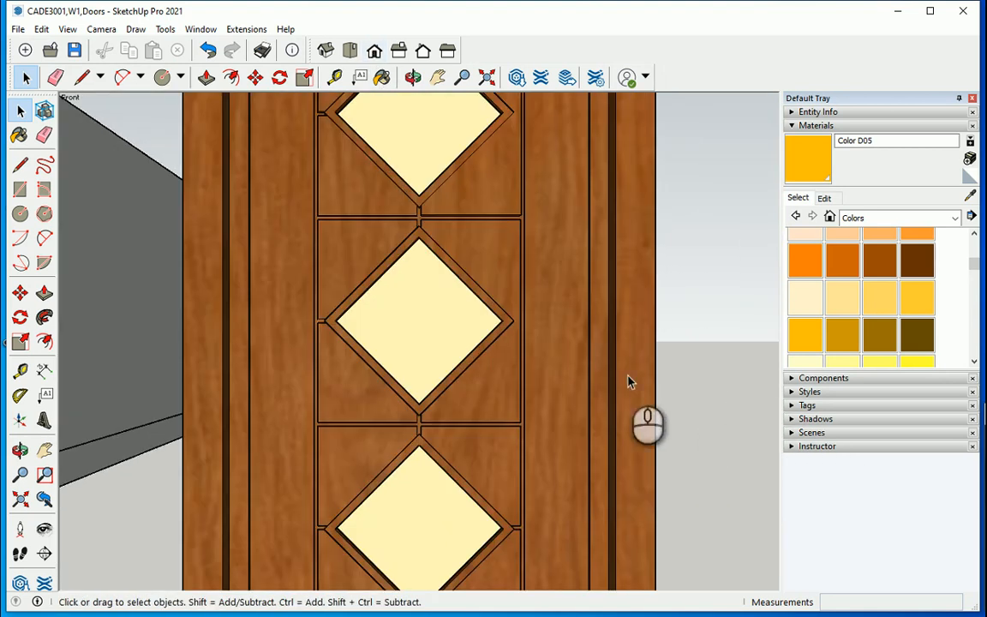
scroll(529, 342, down, 3)
scroll(456, 380, up, 1)
key(t)
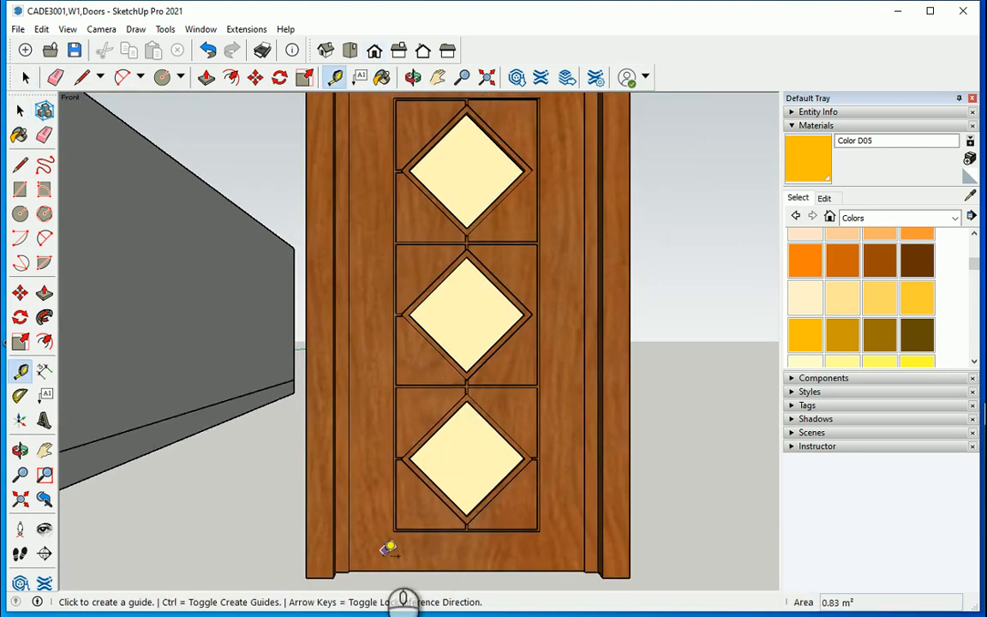
click(364, 571)
scroll(381, 305, down, 1)
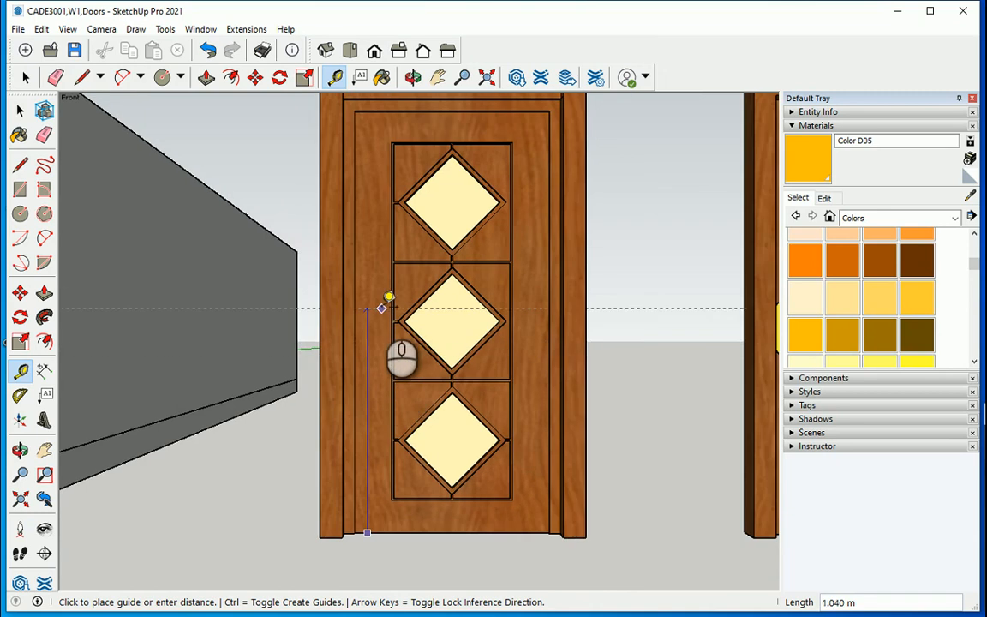
scroll(382, 327, up, 1)
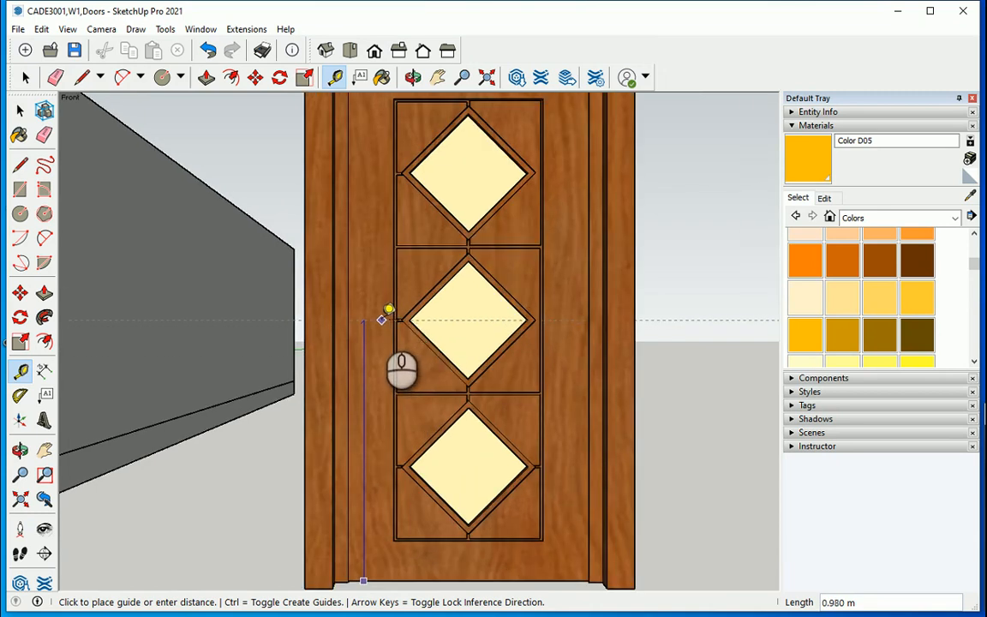
scroll(382, 319, up, 1)
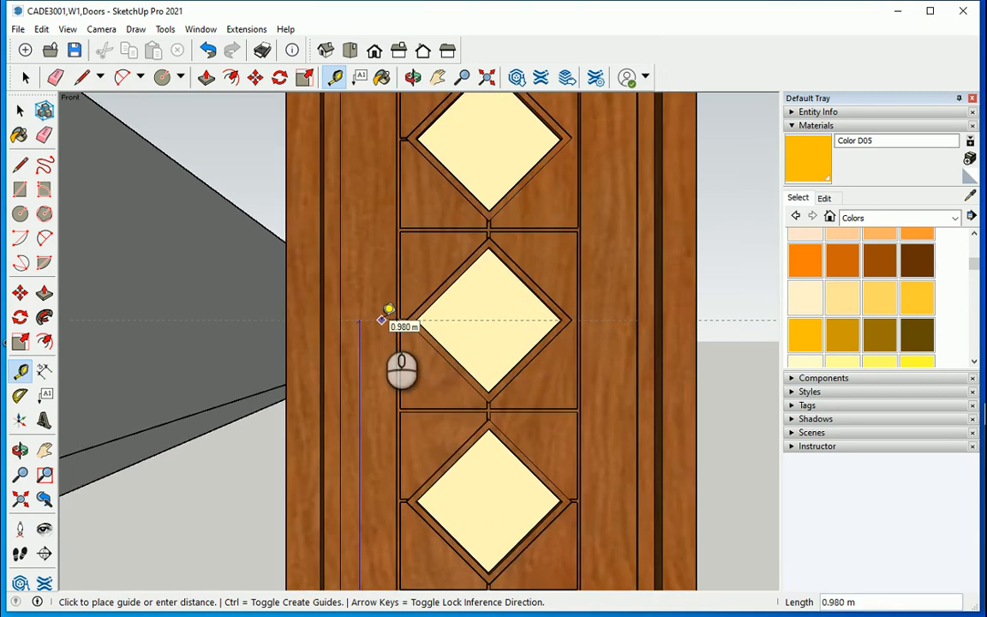
text(1)
Place a vertical guide 0.080 m in from the left edge of the diamond-panel door's leaf.
scroll(388, 309, up, 5)
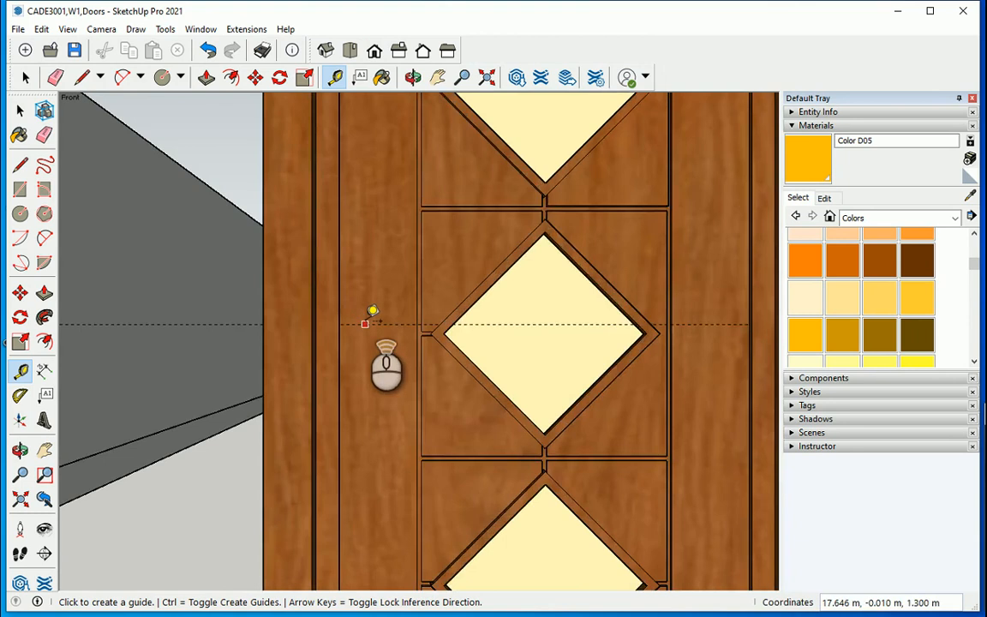
click(291, 322)
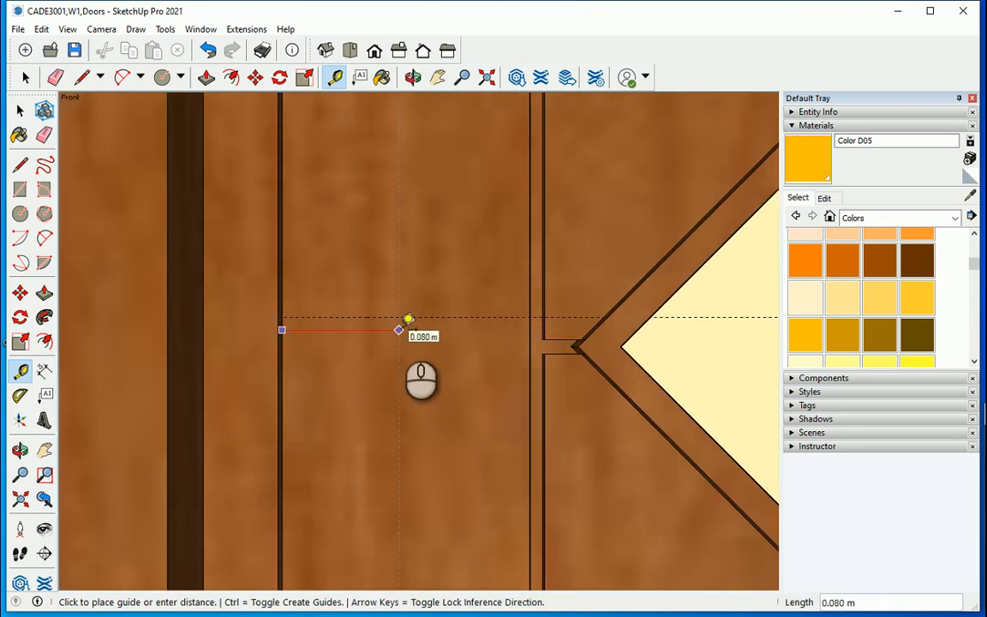
click(399, 329)
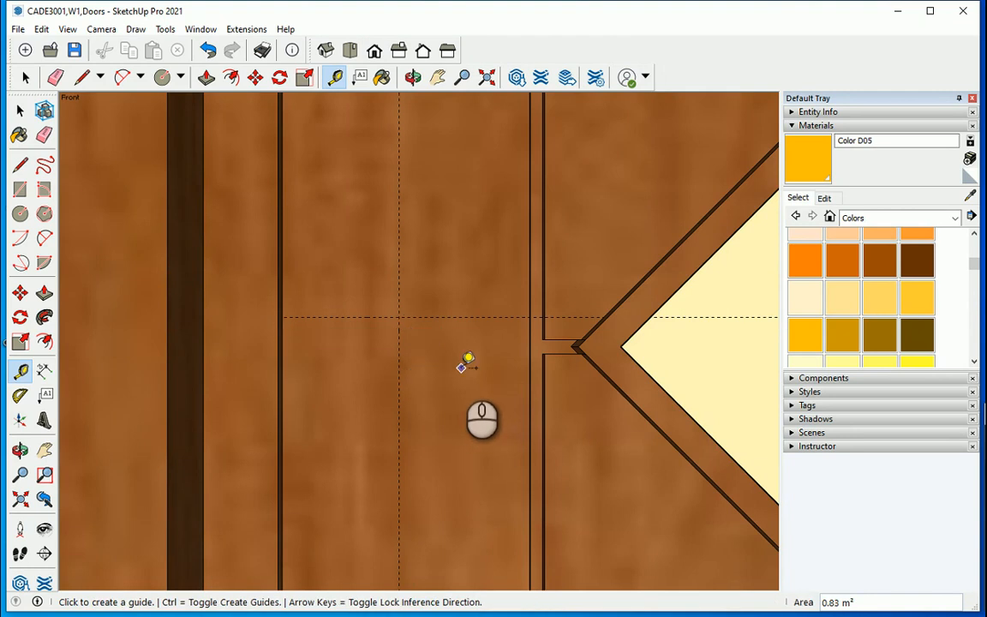
Draw a circle of 0.050 m radius centred where the horizontal and vertical guides cross.
click(21, 215)
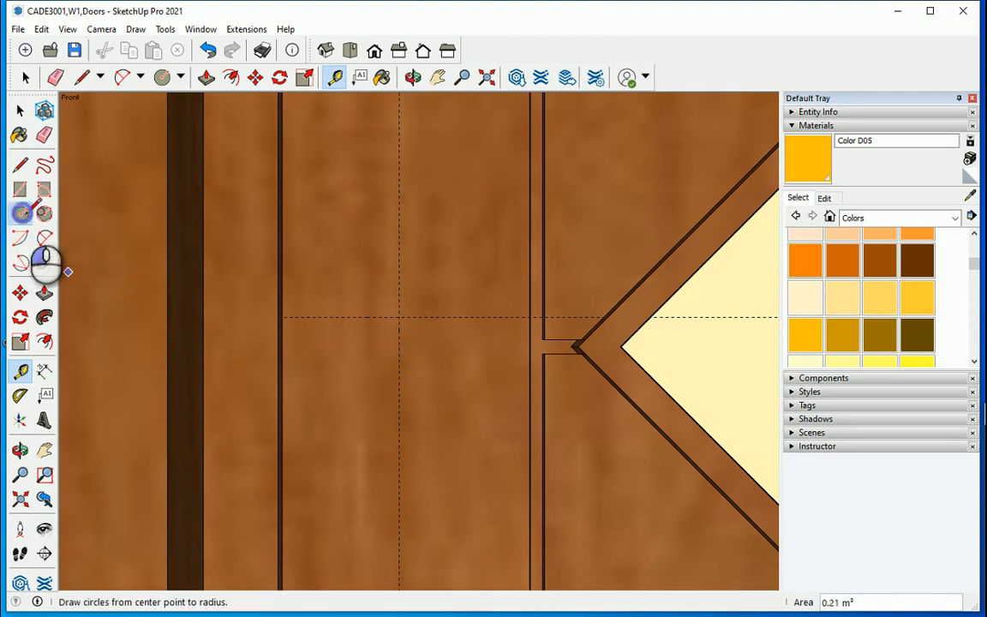
click(399, 316)
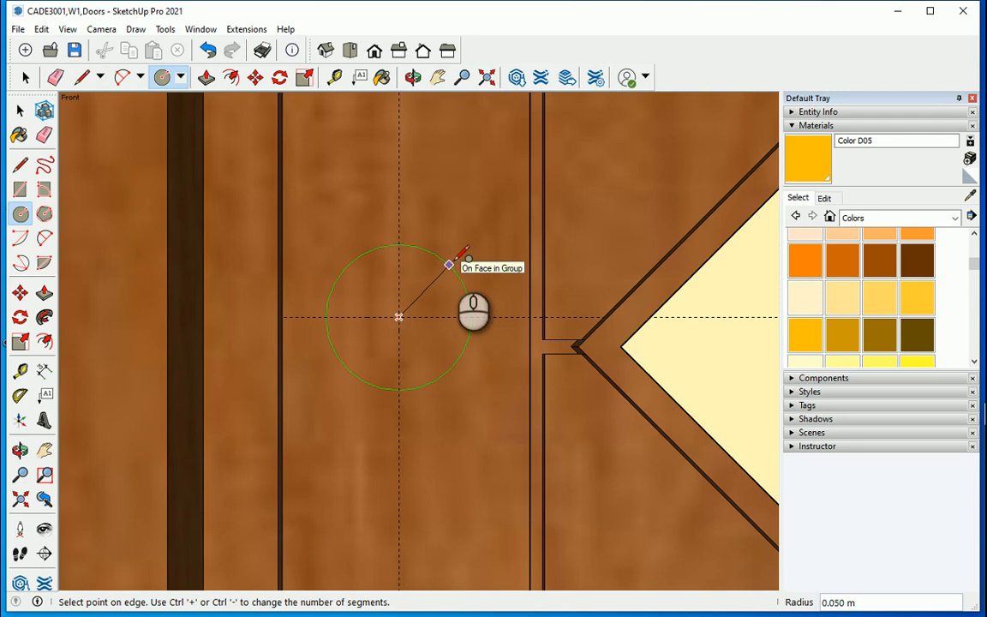
click(461, 255)
click(21, 109)
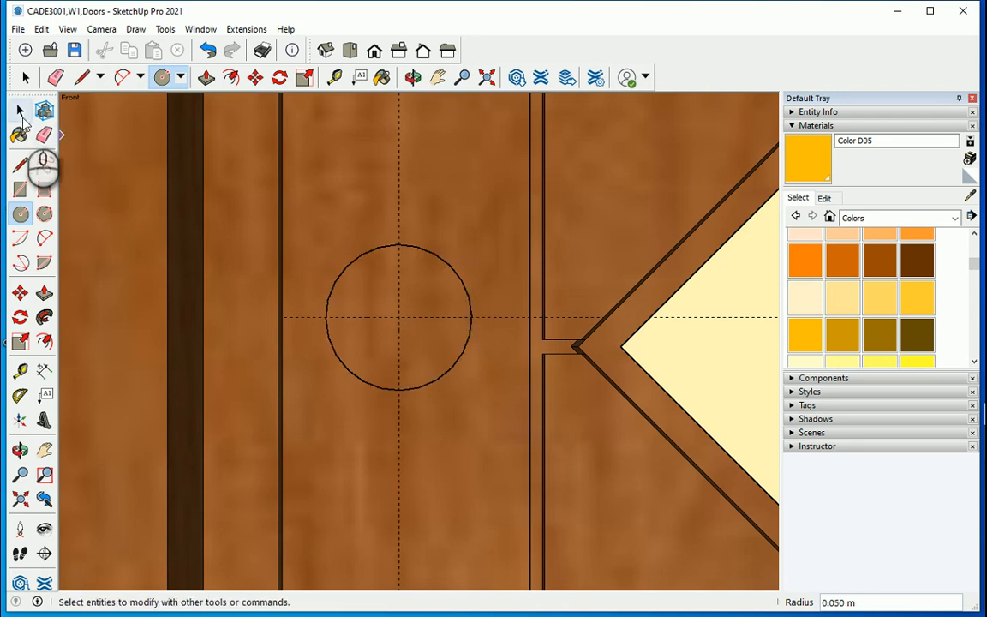
Push/Pull the circular face outward by 0.010 m to form a round handle plate.
middle_drag(506, 381, 465, 439)
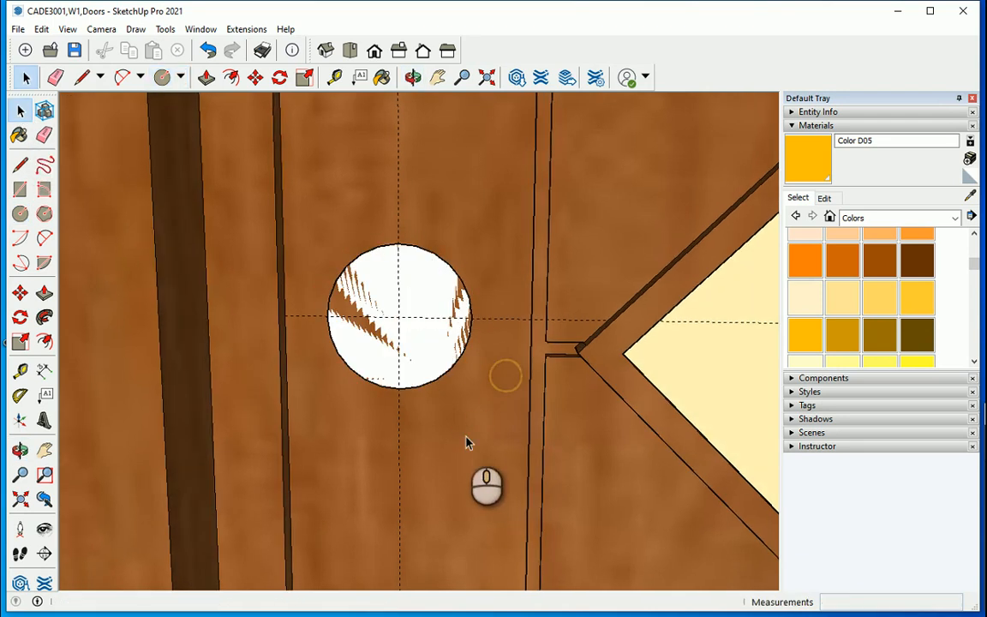
click(207, 77)
click(406, 281)
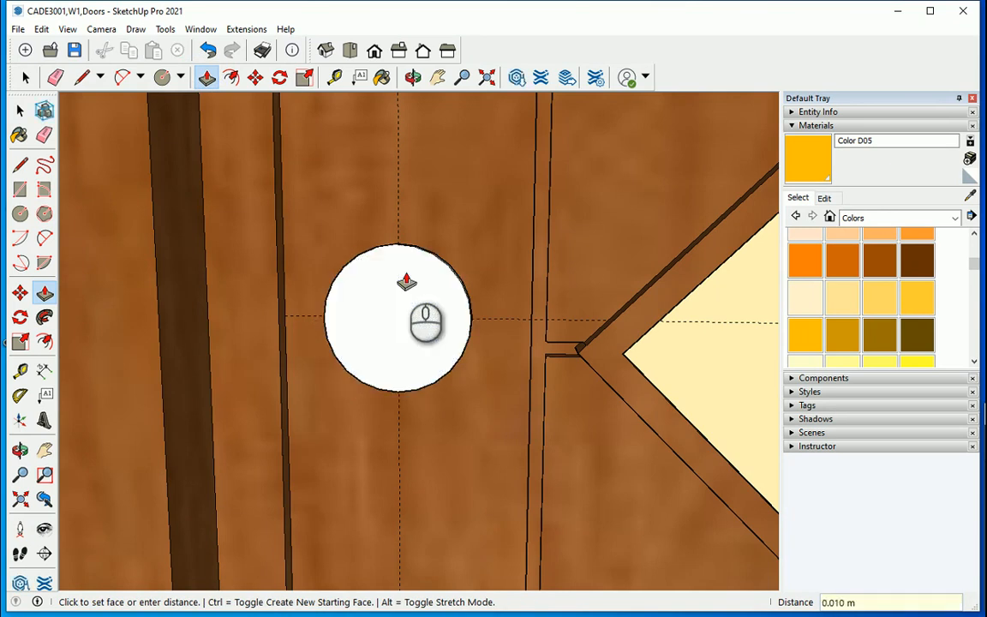
click(407, 281)
Draw a smaller circle of 0.030 m radius centred on the vertical guide below the round plate.
middle_drag(407, 283, 441, 387)
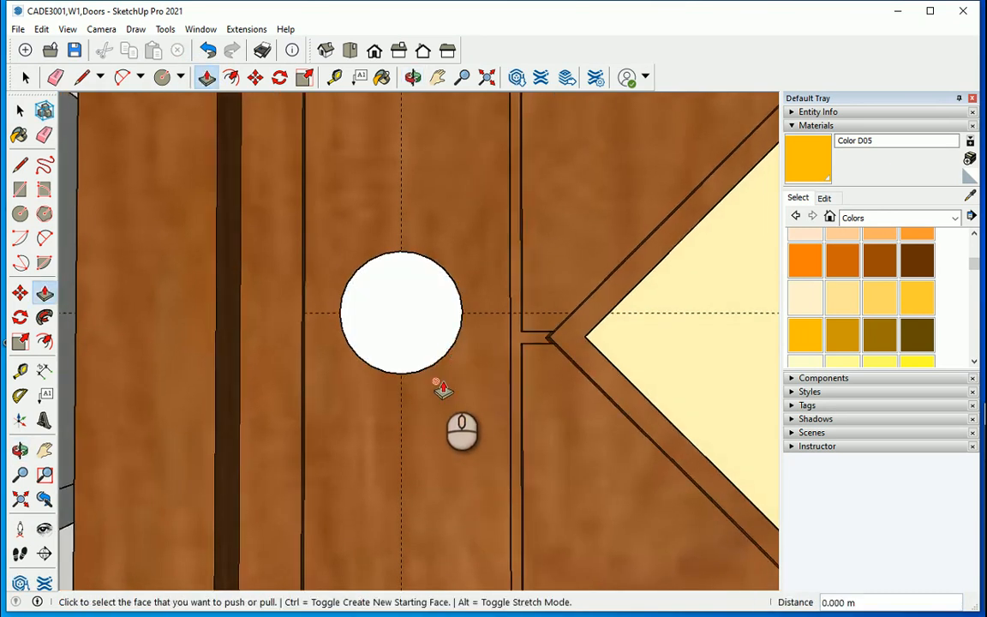
scroll(397, 443, down, 3)
scroll(393, 460, up, 5)
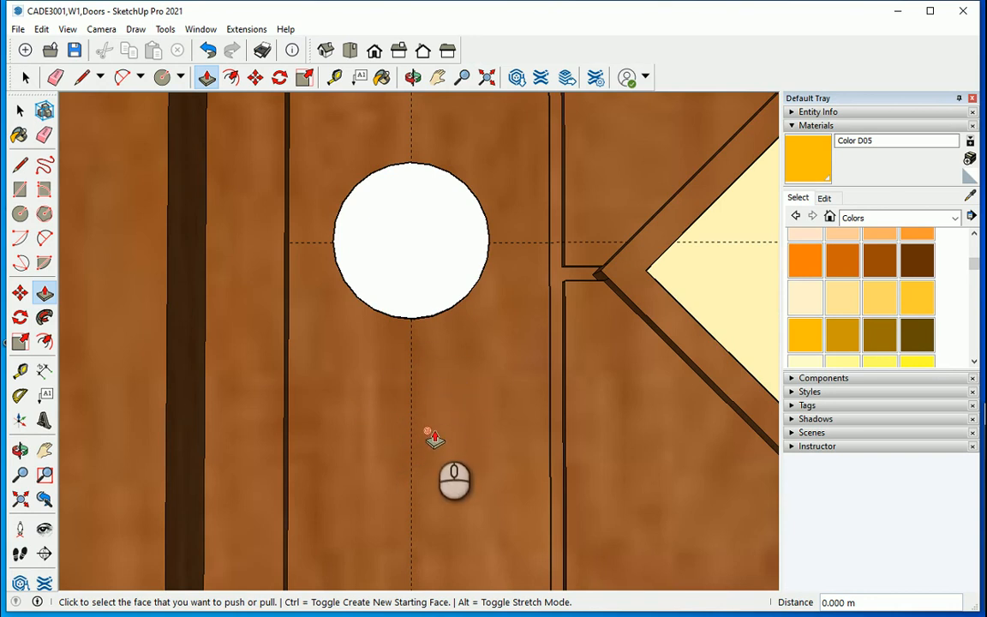
click(20, 215)
click(410, 408)
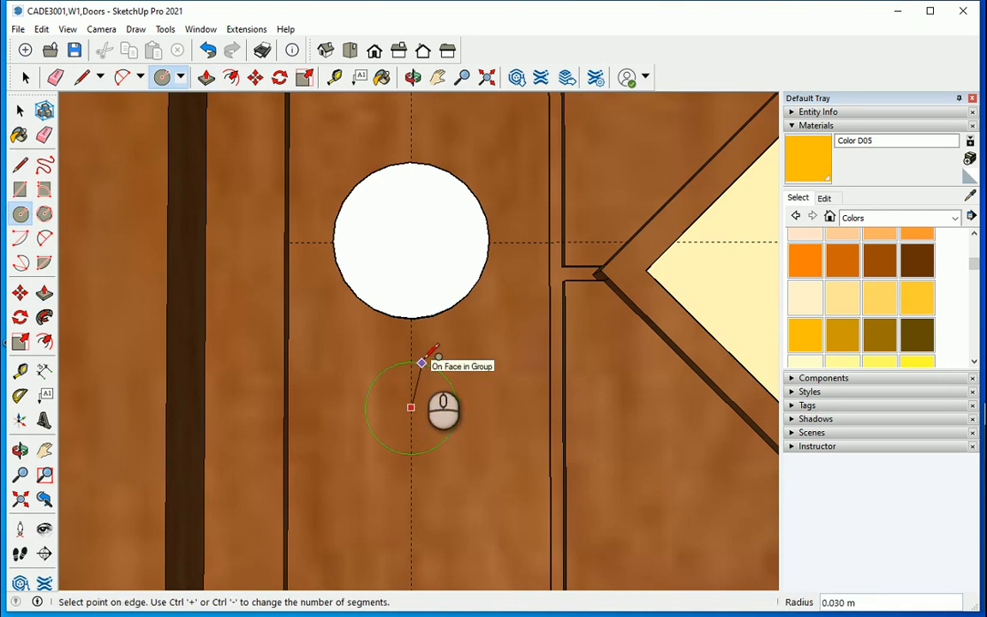
click(421, 363)
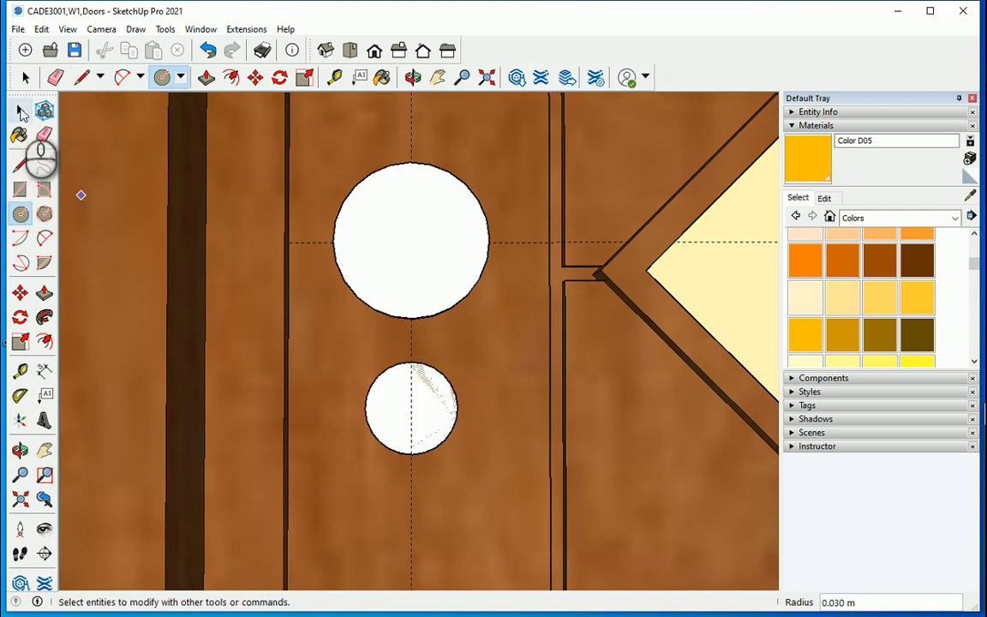
click(20, 109)
Place a vertical guide 0.005 m right of the centre guide and a short horizontal guide 0.005 m left from the small circle's centre.
scroll(385, 406, up, 5)
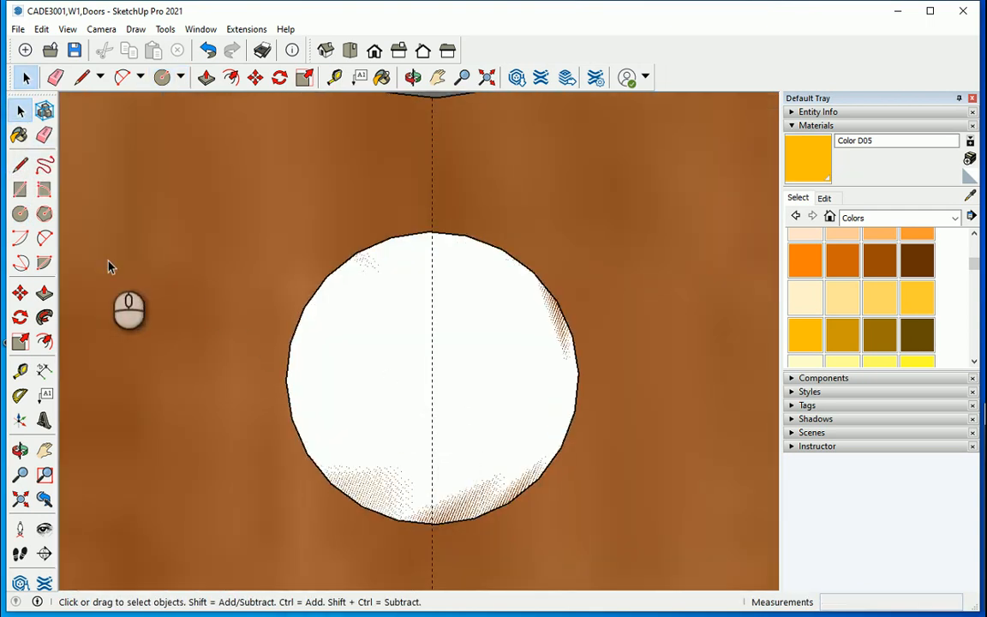
click(20, 369)
click(432, 363)
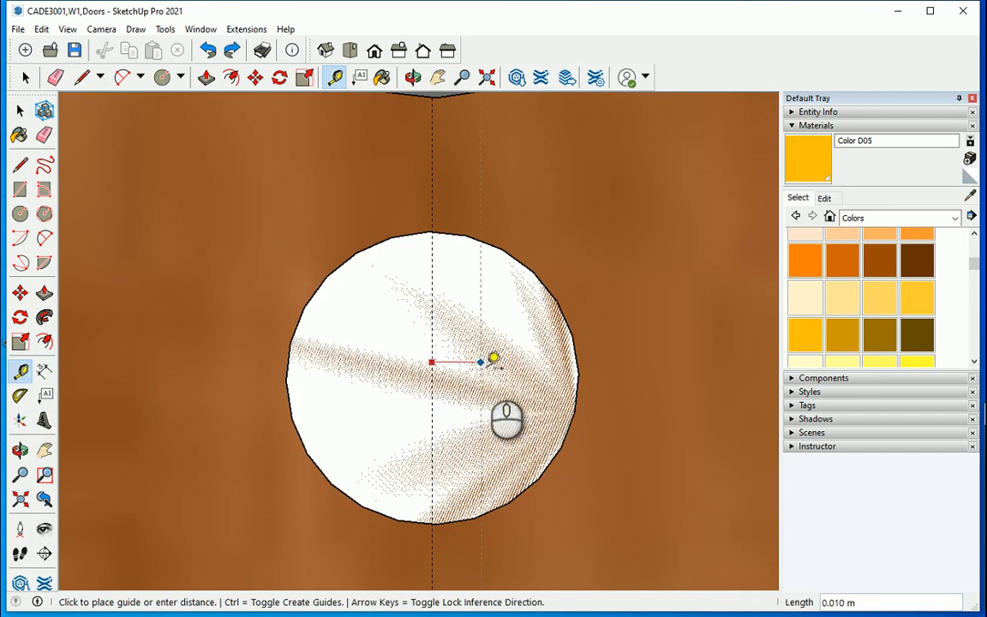
key(Return)
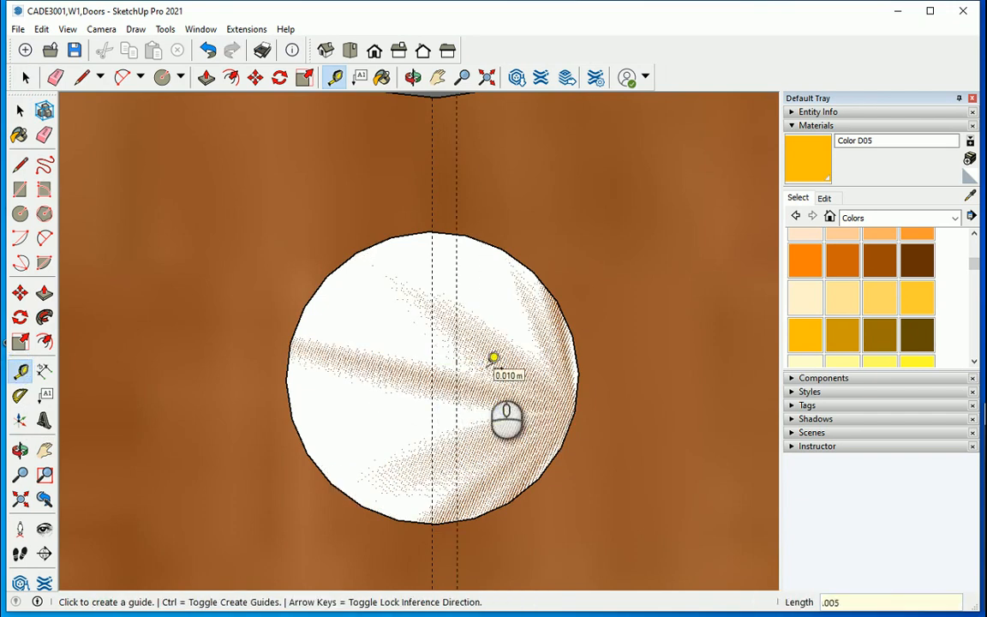
click(432, 377)
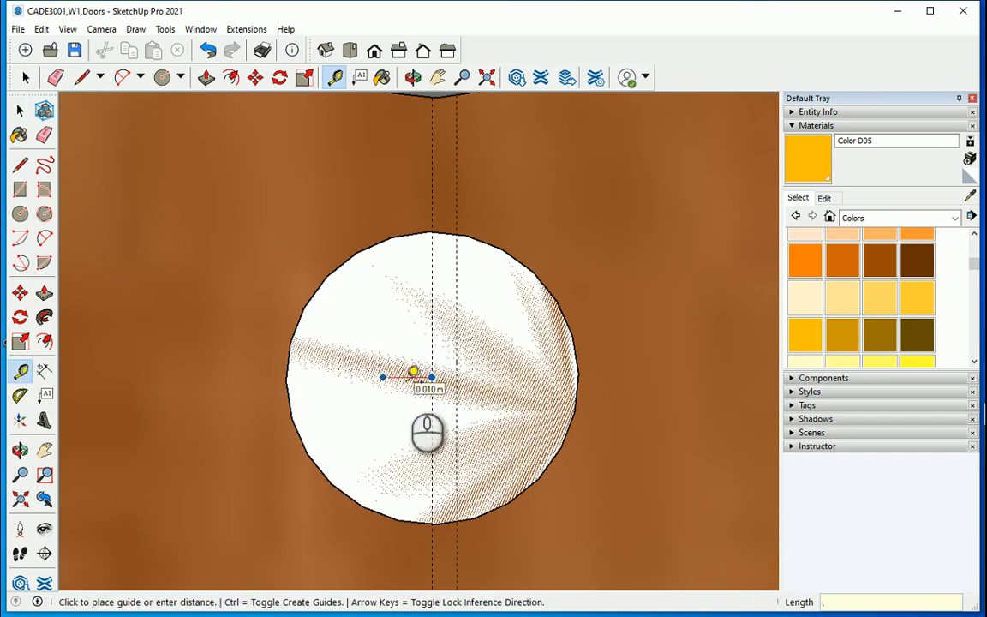
text(.005)
key(Return)
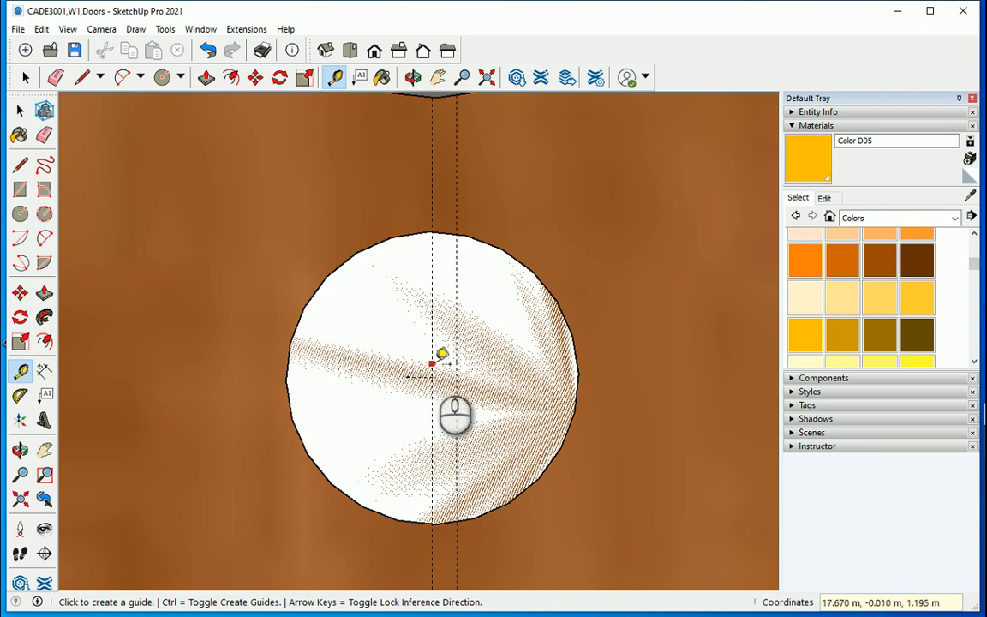
Place a vertical guide 0.005 m left of the centre guide and a guide point 0.010 m below the small circle's centre.
click(431, 349)
text(.0)
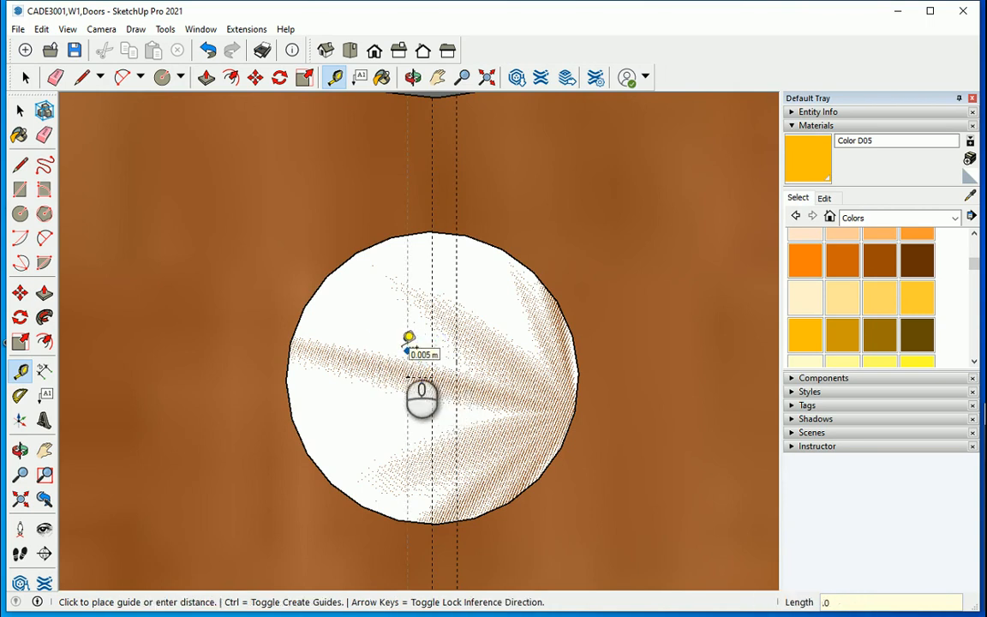
text(05)
scroll(412, 341, up, 2)
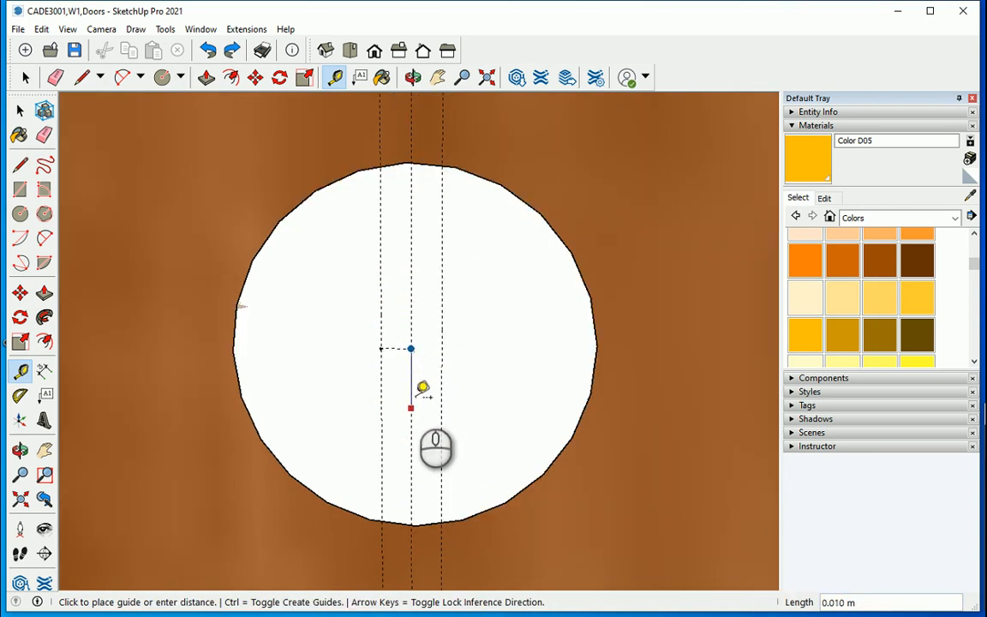
click(412, 407)
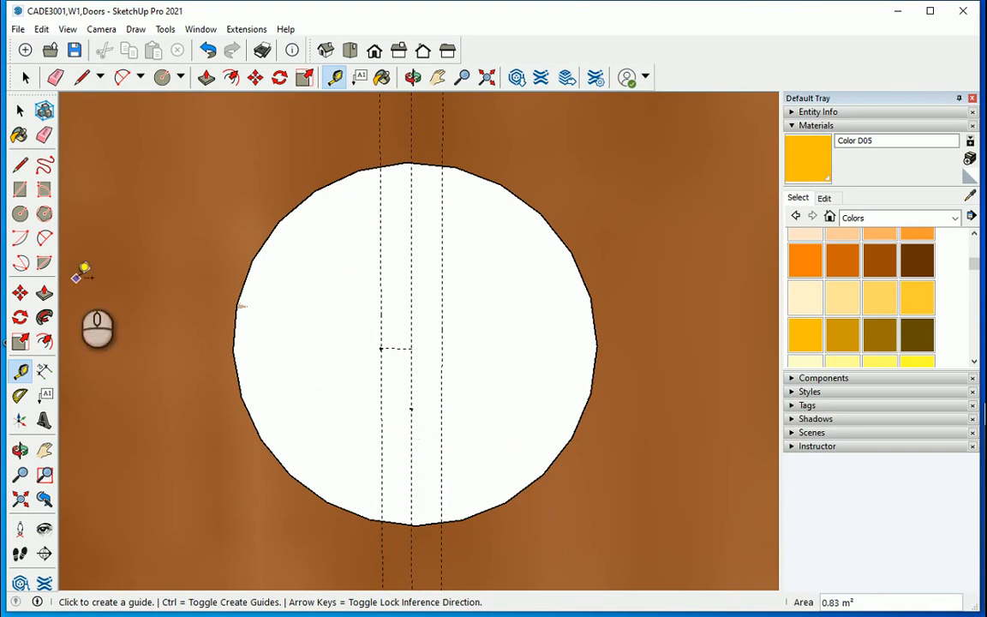
Place a short horizontal guide from the lower guide point to the left guide, and draw two 0.020 m vertical lines along the side guides.
click(411, 407)
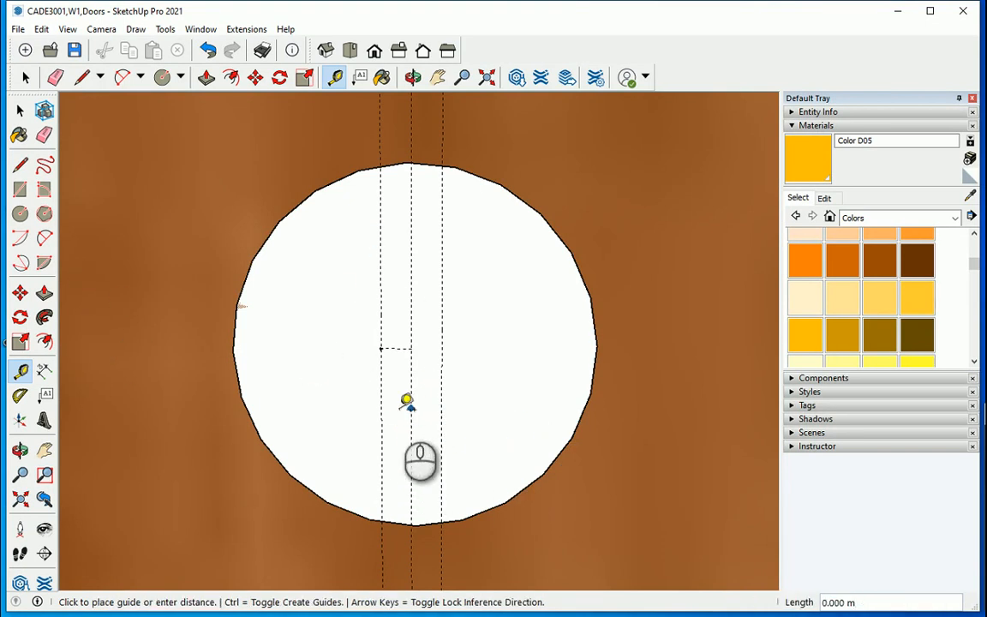
click(381, 408)
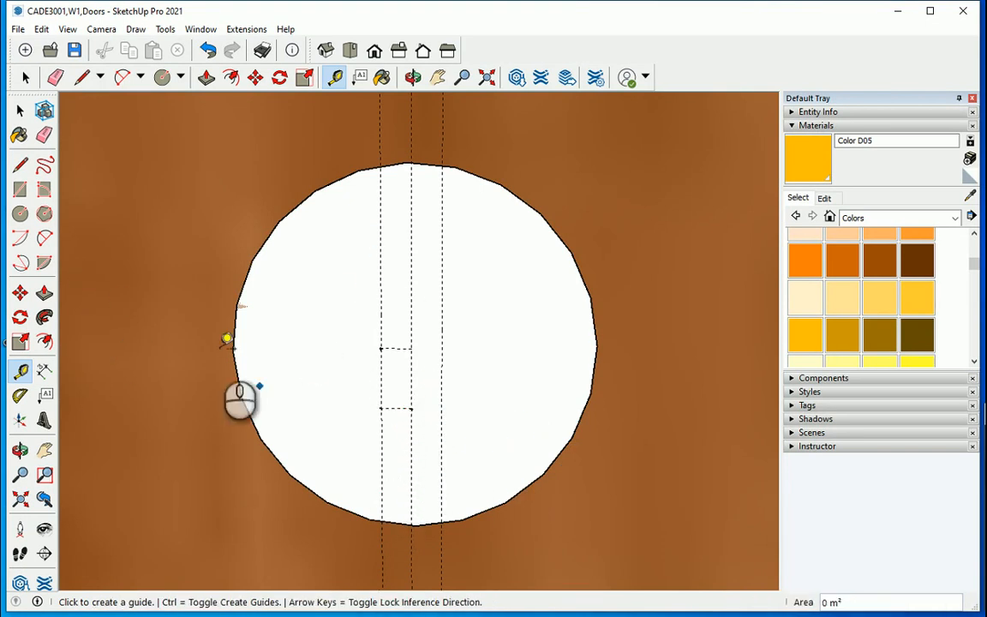
click(20, 164)
click(383, 407)
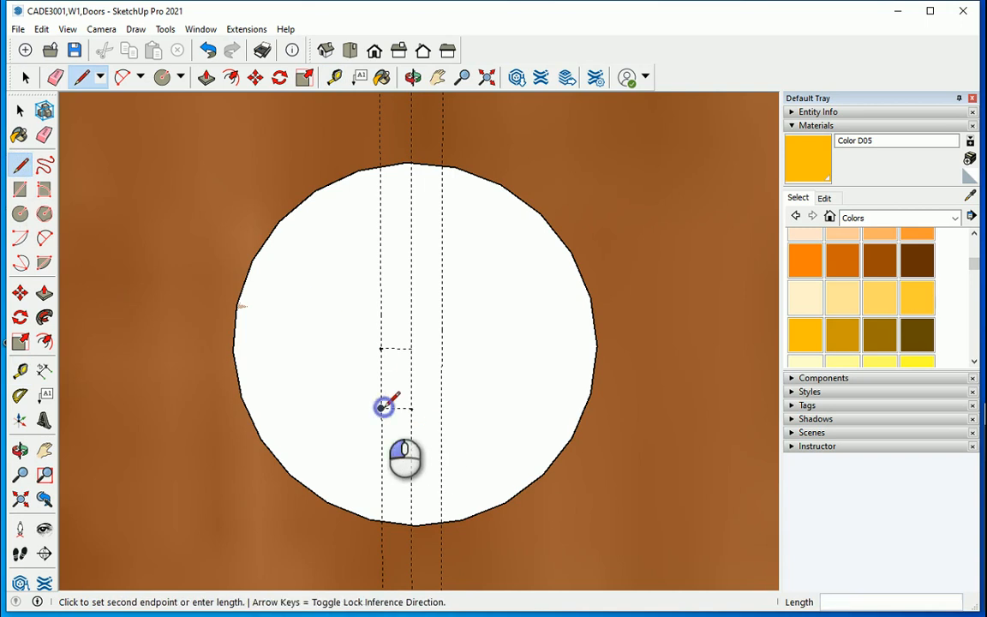
click(381, 289)
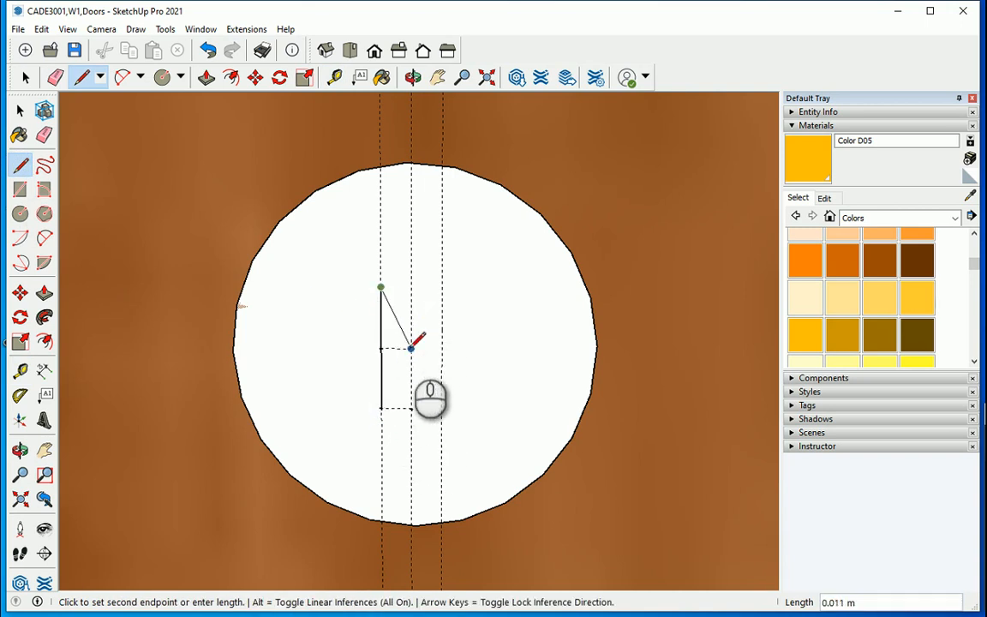
key(Escape)
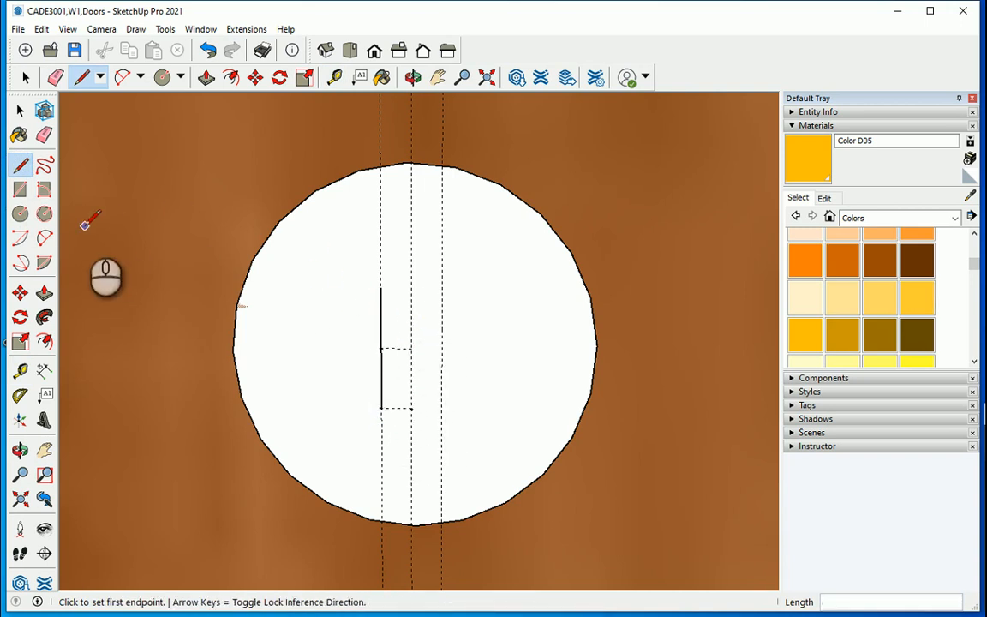
click(441, 288)
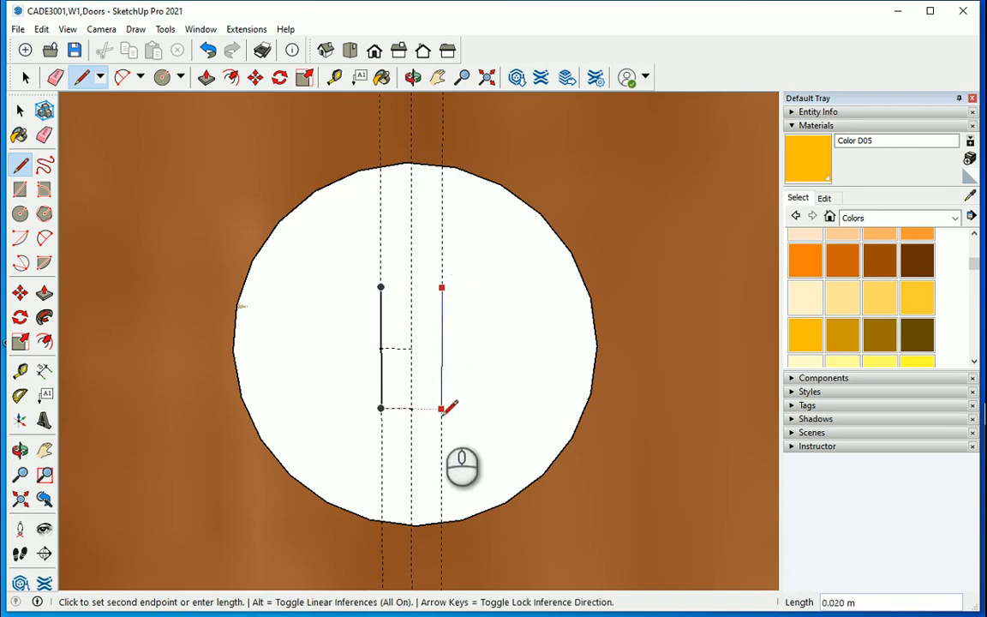
click(441, 409)
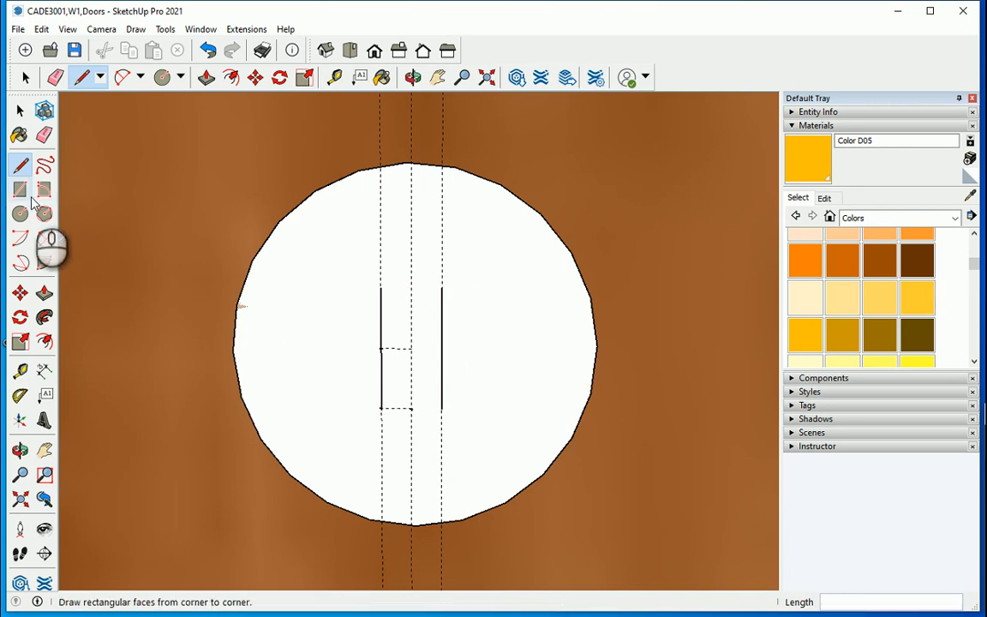
click(44, 238)
click(381, 287)
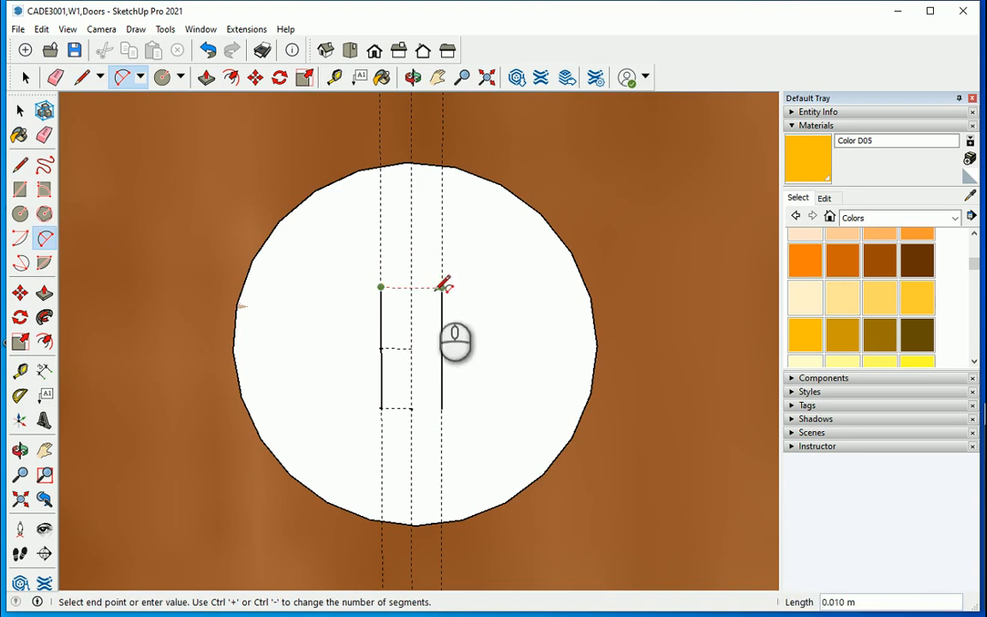
click(442, 287)
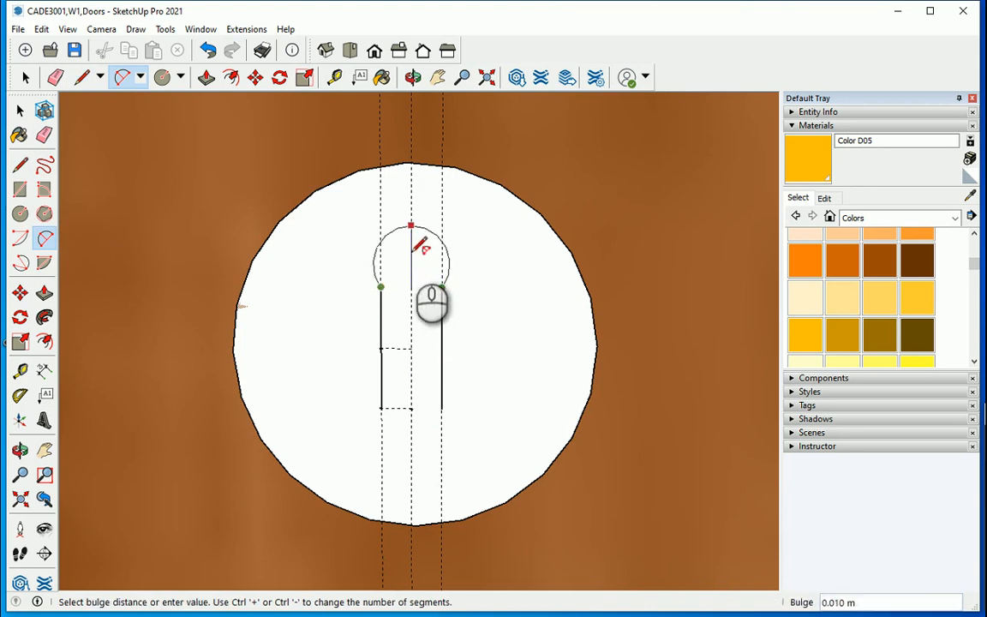
key(Escape)
click(382, 289)
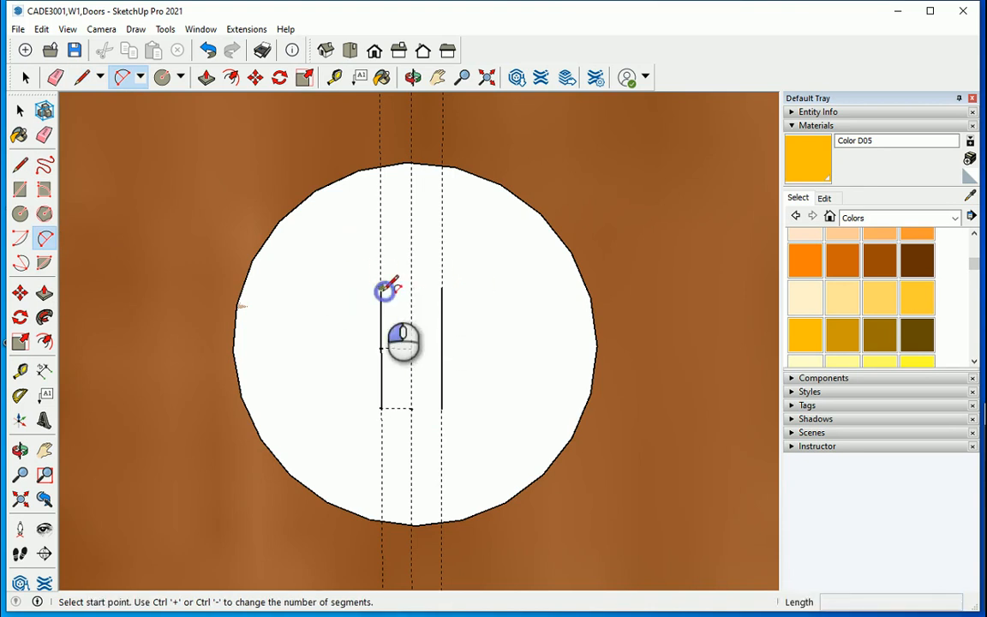
click(441, 287)
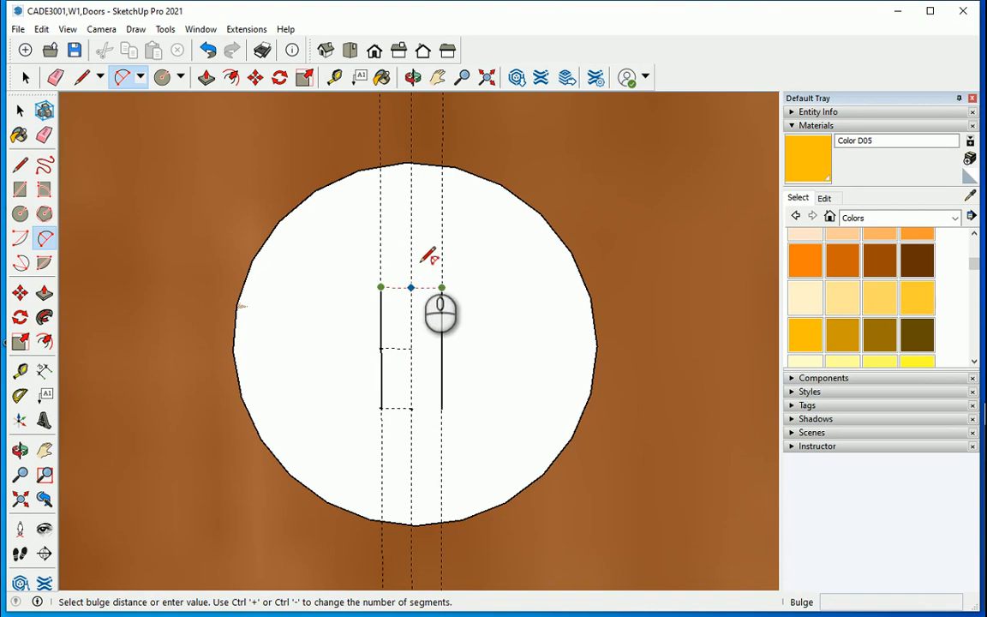
key(Escape)
Set the model's length snapping increment to 0.005 m.
click(199, 30)
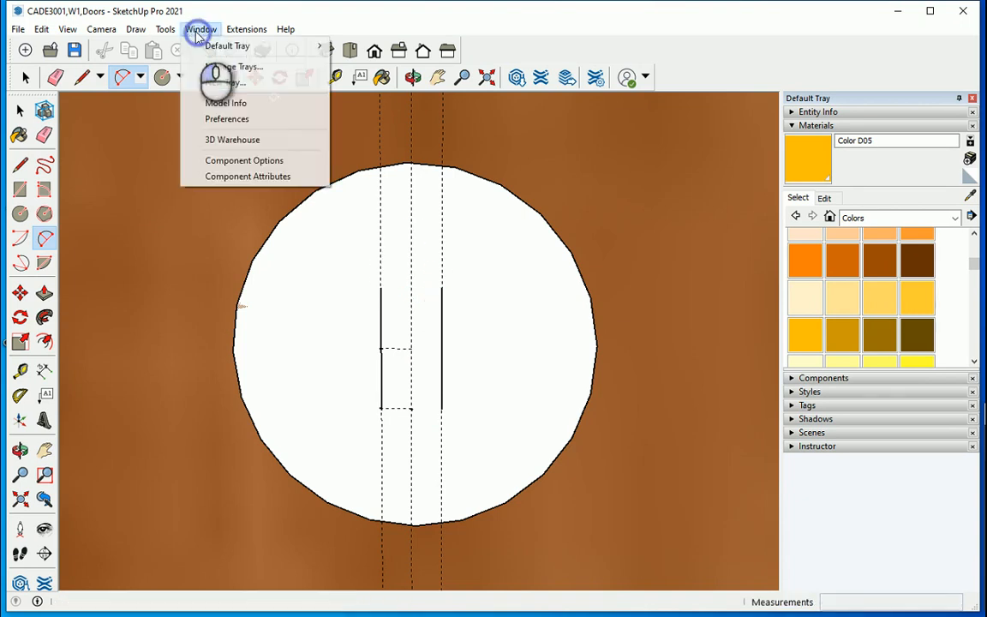
click(246, 105)
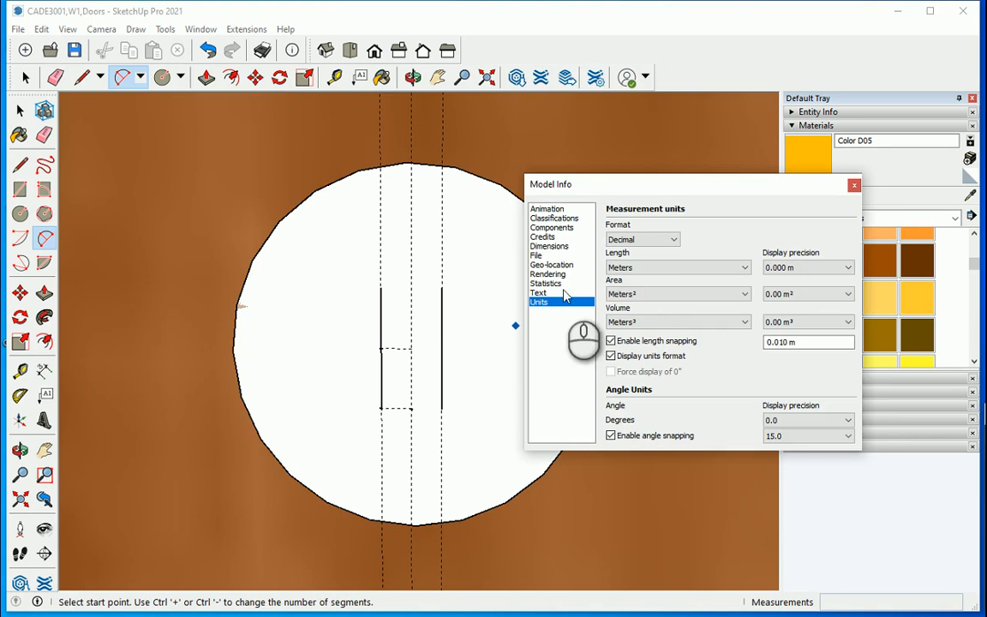
drag(597, 188, 316, 159)
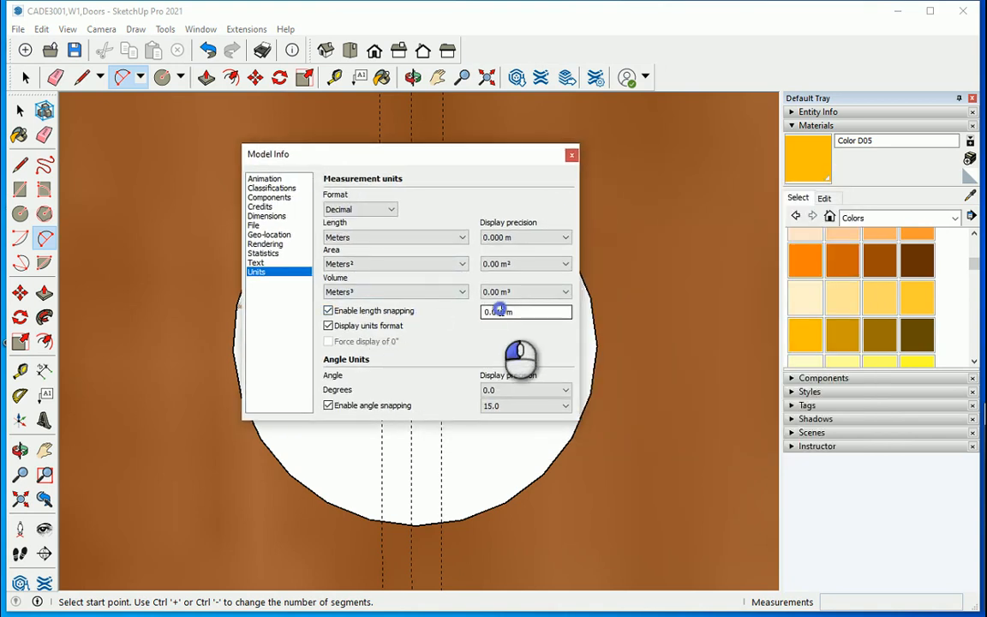
click(498, 311)
double_click(501, 312)
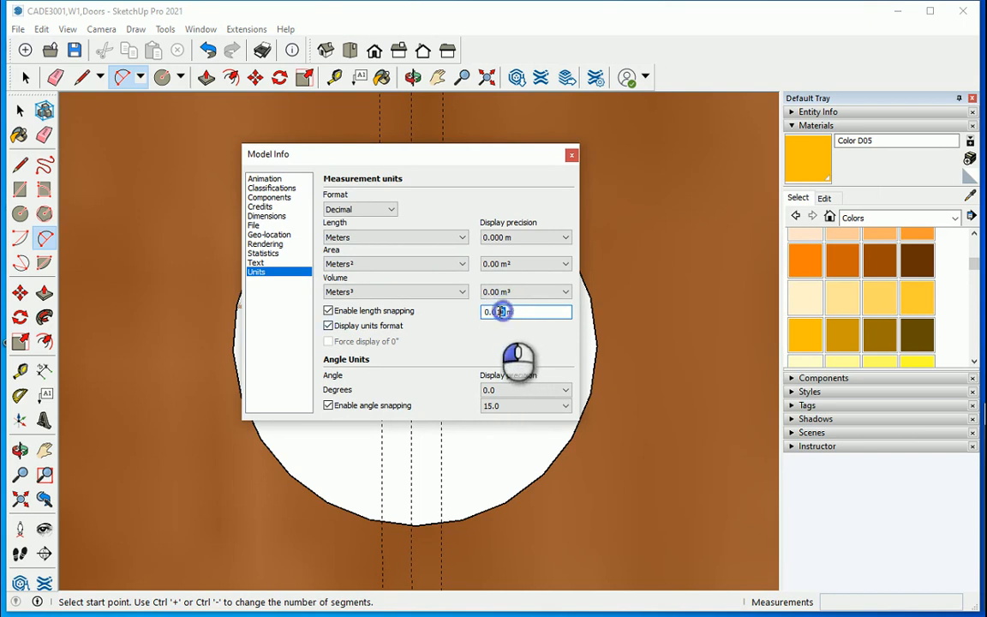
drag(501, 312, 543, 351)
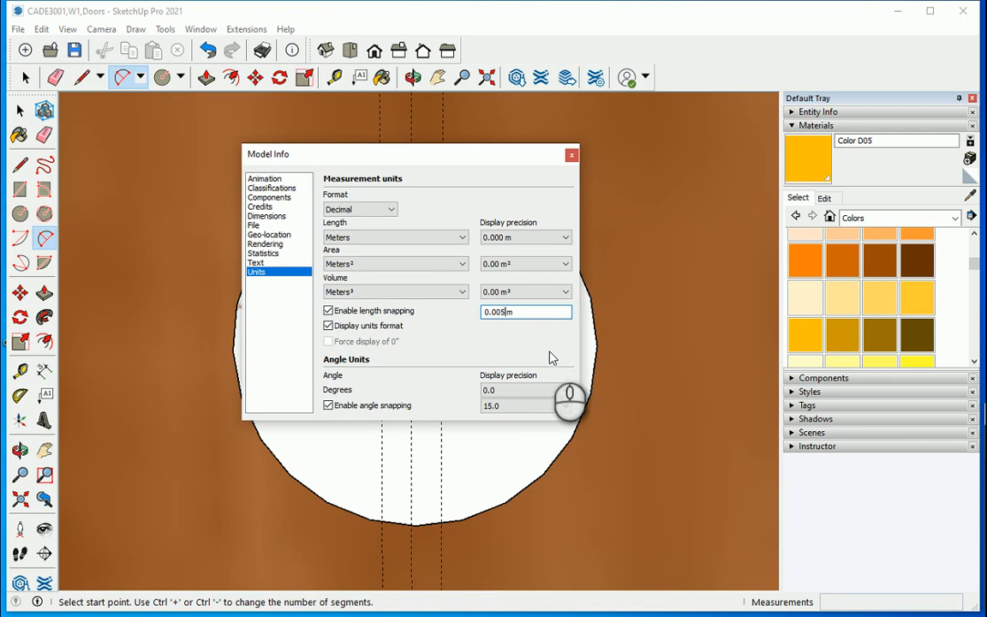
key(Escape)
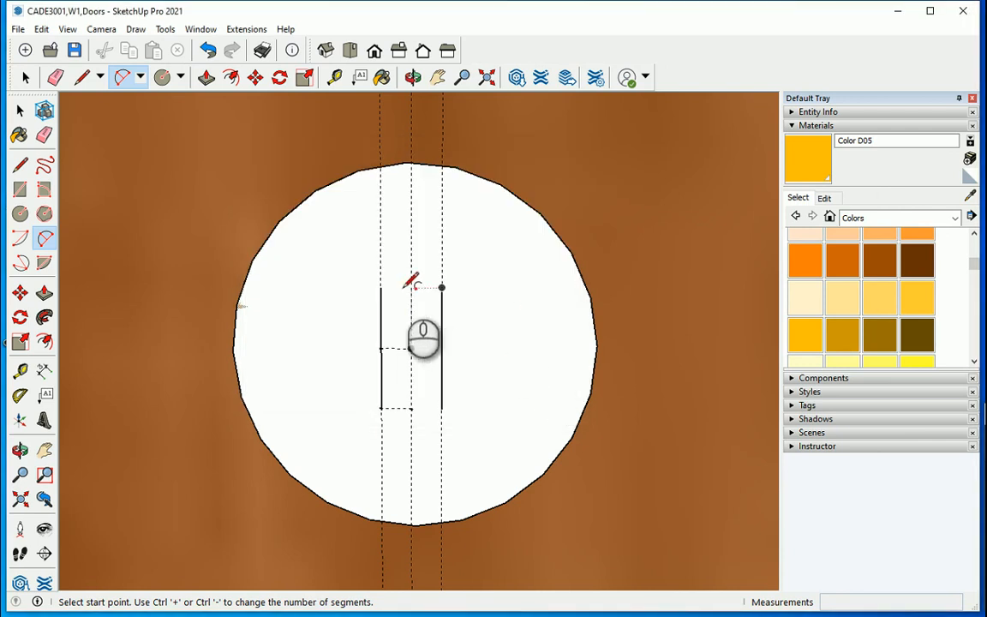
Close the keyhole outline with half-circle arcs of 0.005 m bulge across the upper and lower ends of the two vertical lines.
click(381, 287)
click(441, 287)
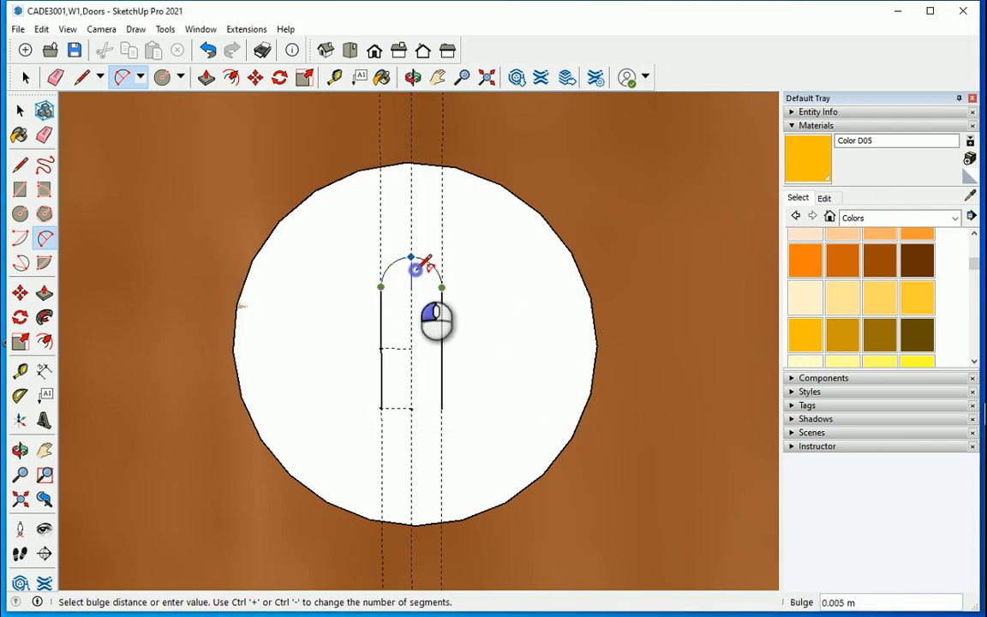
click(412, 257)
click(380, 409)
click(442, 409)
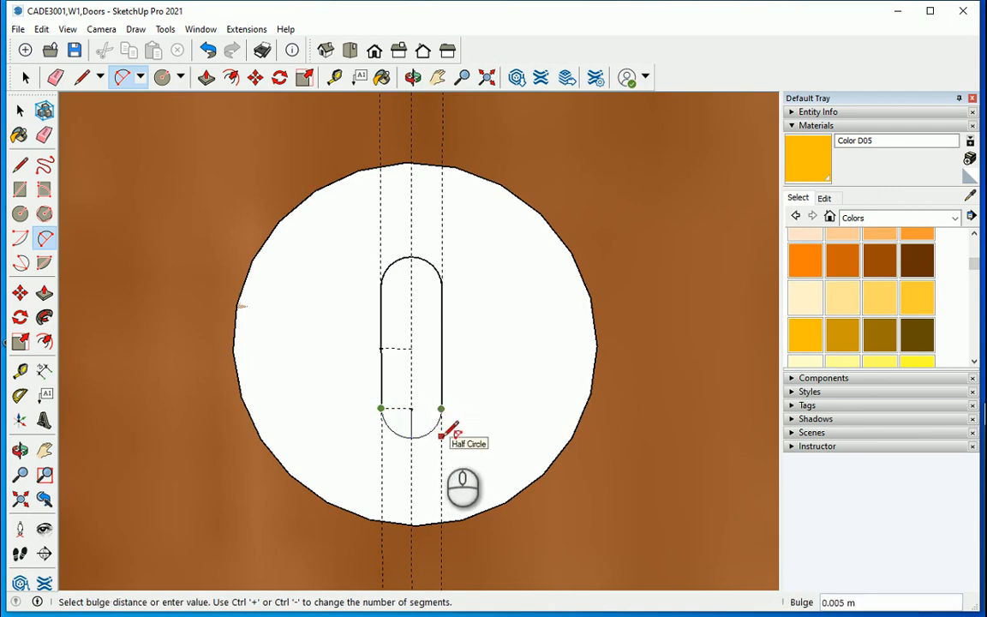
click(442, 435)
middle_drag(469, 407, 524, 437)
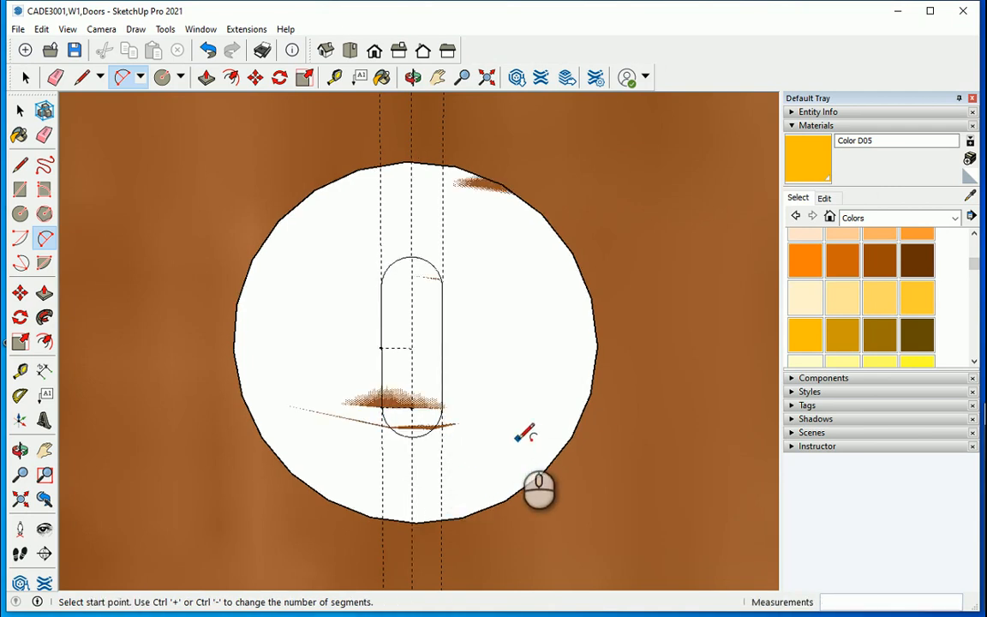
Review the length snapping setting in the model's units.
click(200, 29)
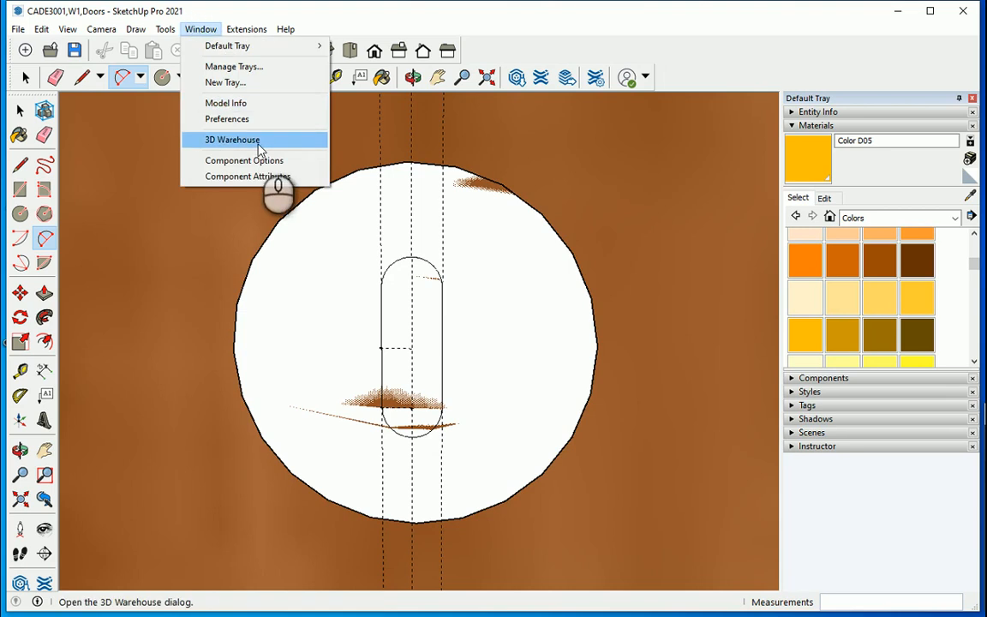
click(249, 104)
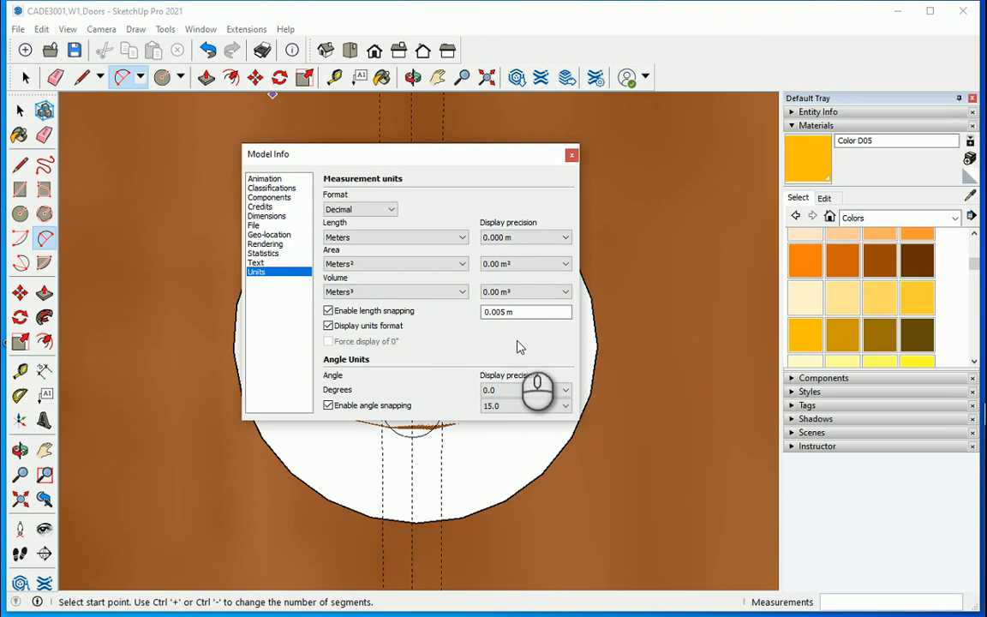
key(Escape)
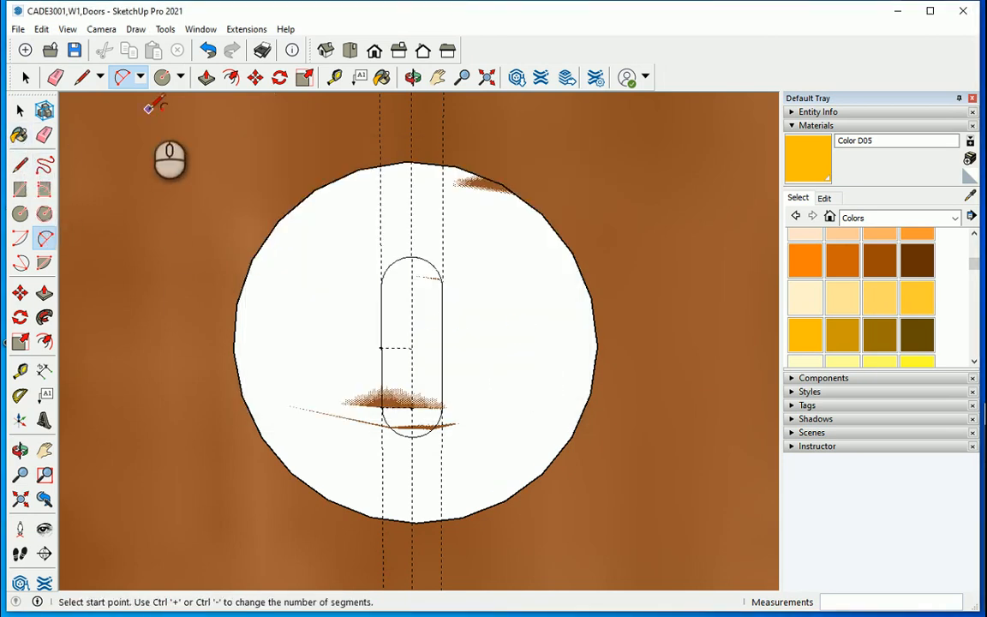
Push/Pull the small circle's face around the keyhole outward by 0.01 m to form the lock plate.
click(26, 77)
click(356, 292)
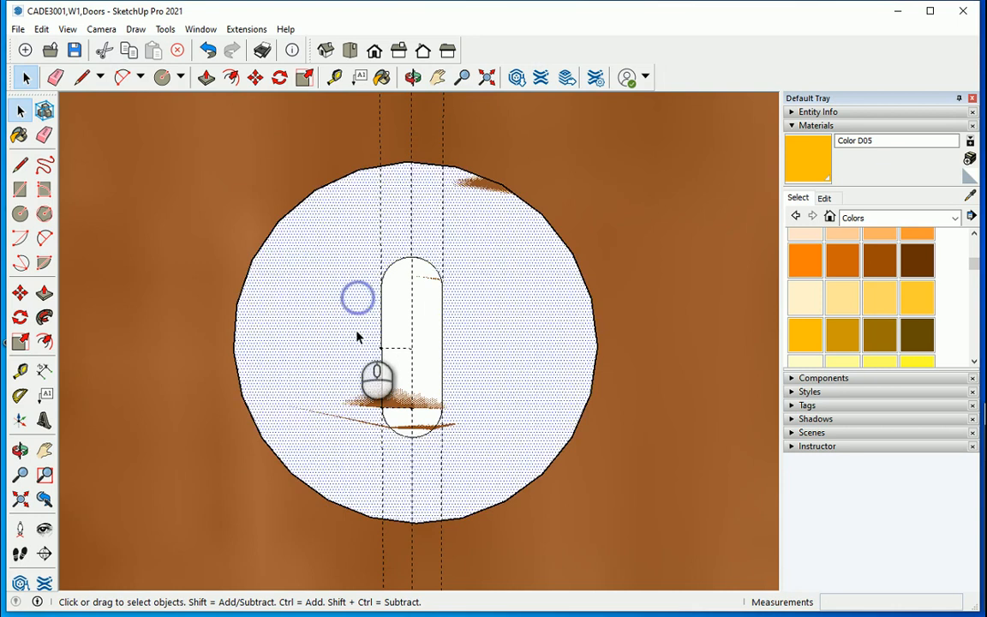
scroll(354, 328, down, 3)
middle_drag(355, 329, 350, 338)
scroll(349, 335, up, 1)
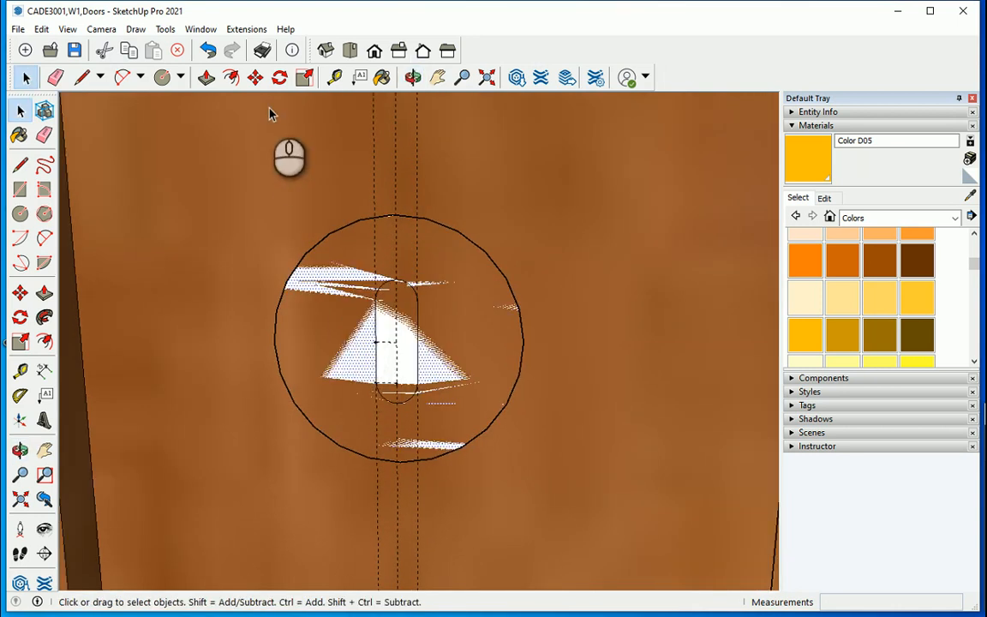
click(206, 77)
click(345, 319)
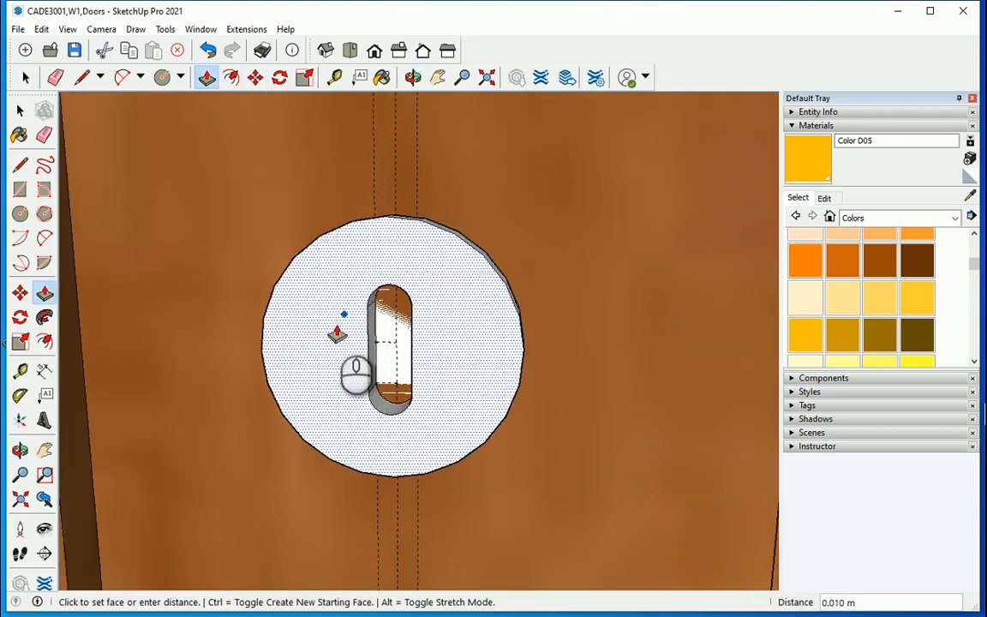
text(.01)
key(Return)
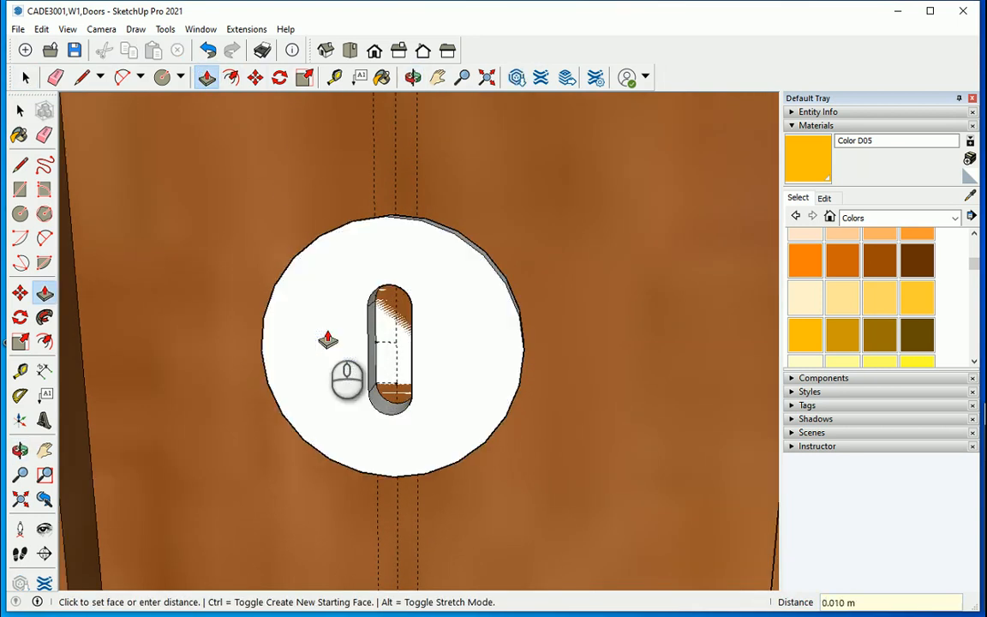
Delete the leftover face inside the lock plate's keyhole slot.
click(19, 109)
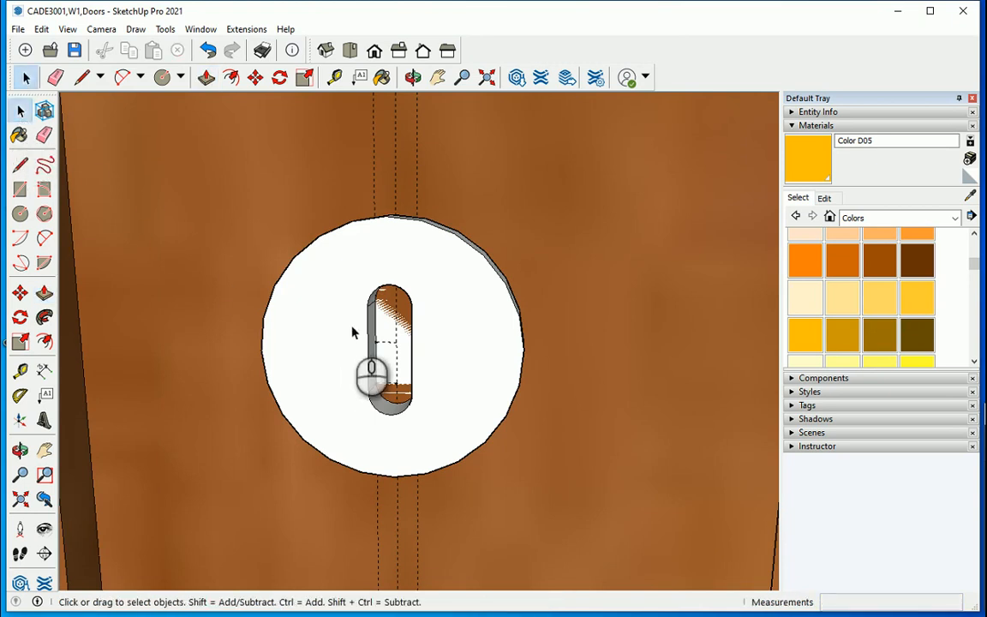
click(390, 364)
scroll(395, 365, up, 2)
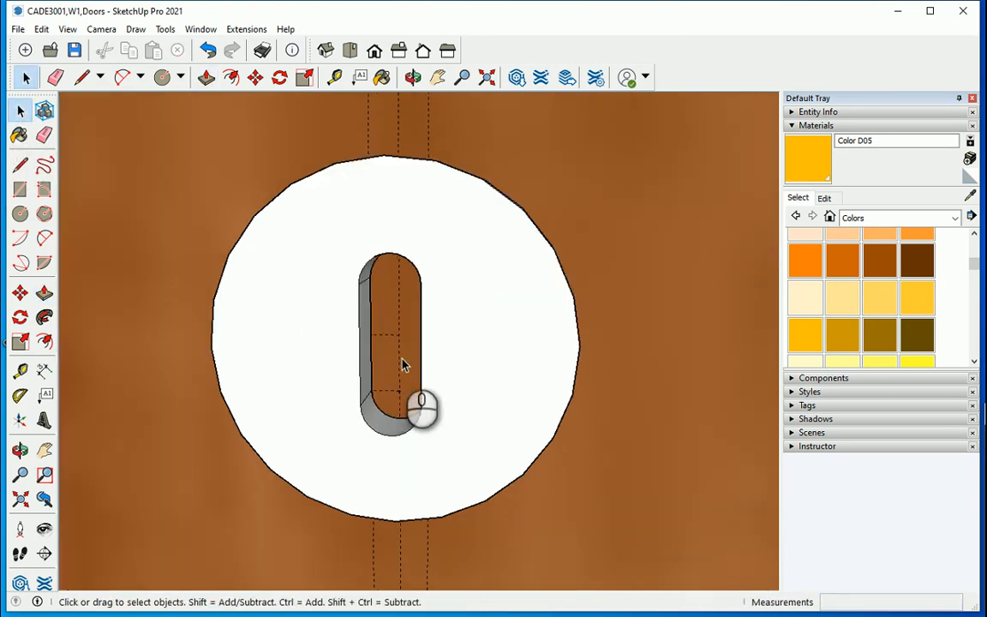
Delete the long vertical guides through the handle plates and the long horizontal guide crossing the doors.
scroll(403, 363, down, 8)
scroll(403, 354, down, 5)
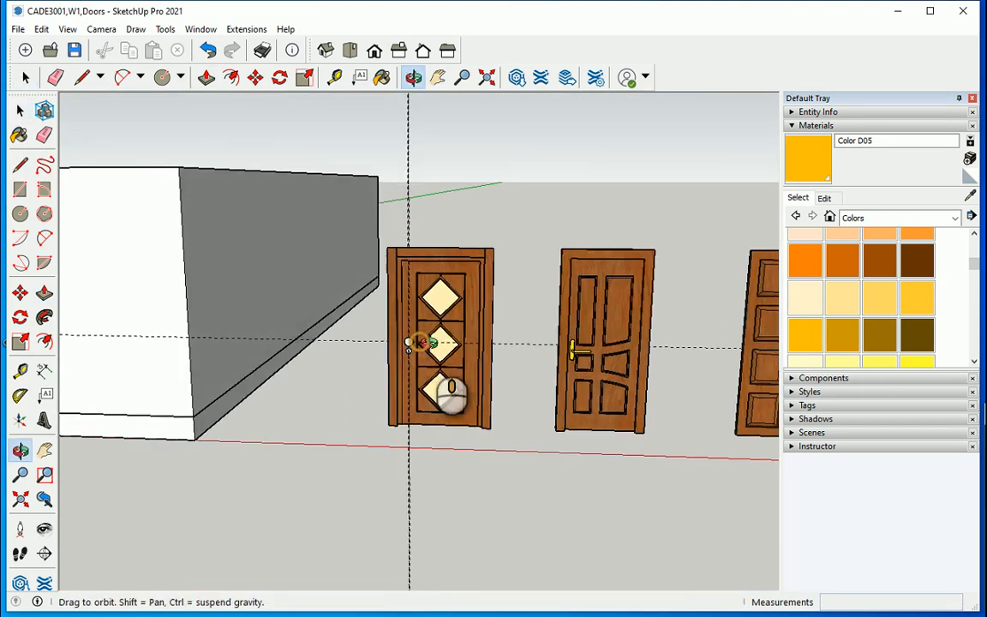
scroll(404, 360, up, 4)
scroll(404, 361, up, 2)
scroll(404, 356, down, 7)
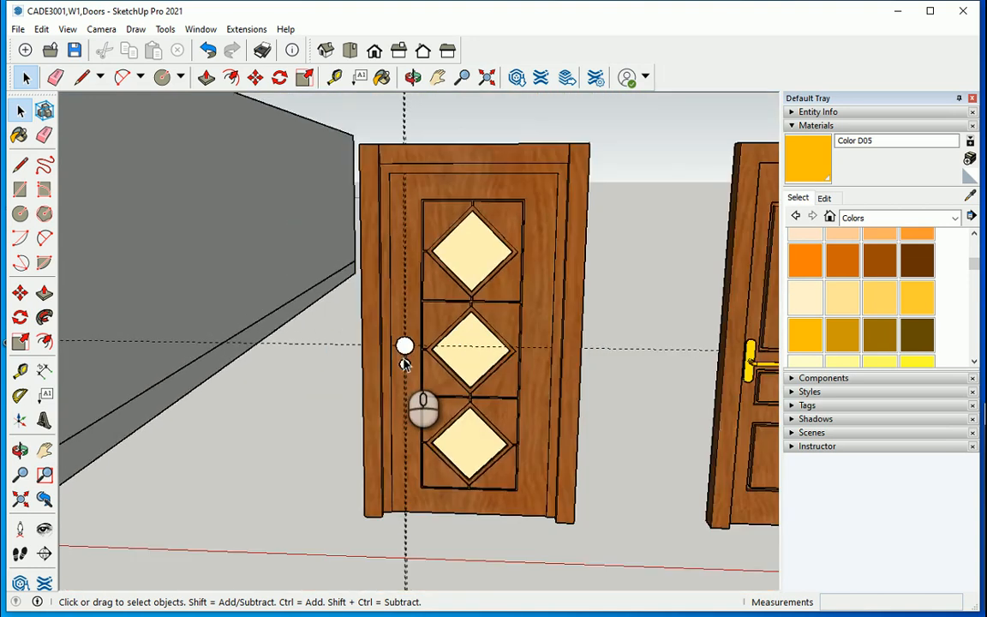
drag(409, 177, 397, 193)
key(Delete)
drag(540, 339, 528, 360)
scroll(404, 364, up, 8)
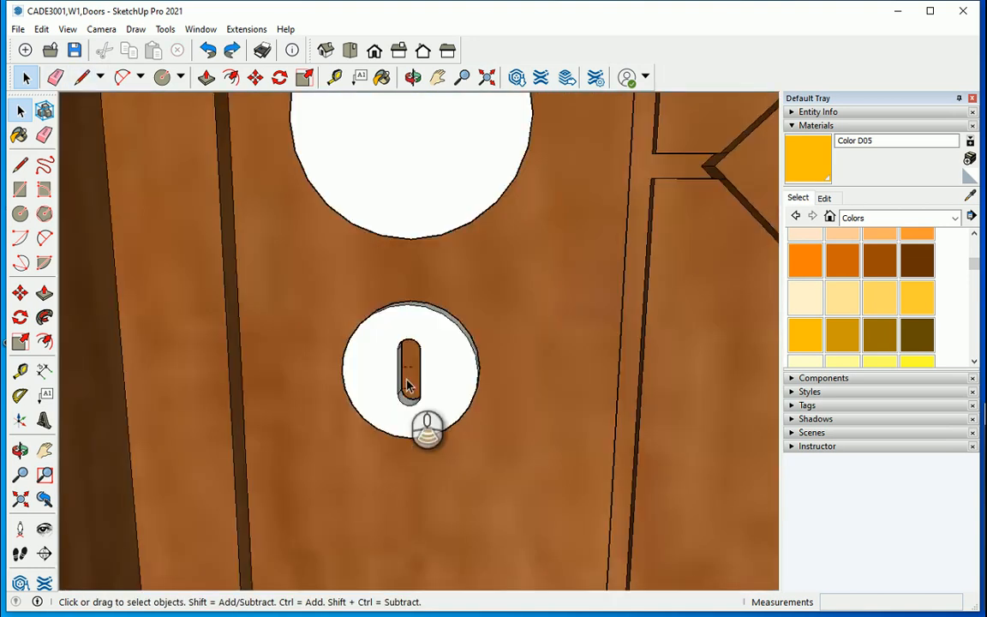
Place a horizontal guide and a vertical guide crossing at the centre of the large round handle plate.
scroll(405, 375, down, 3)
scroll(420, 308, up, 5)
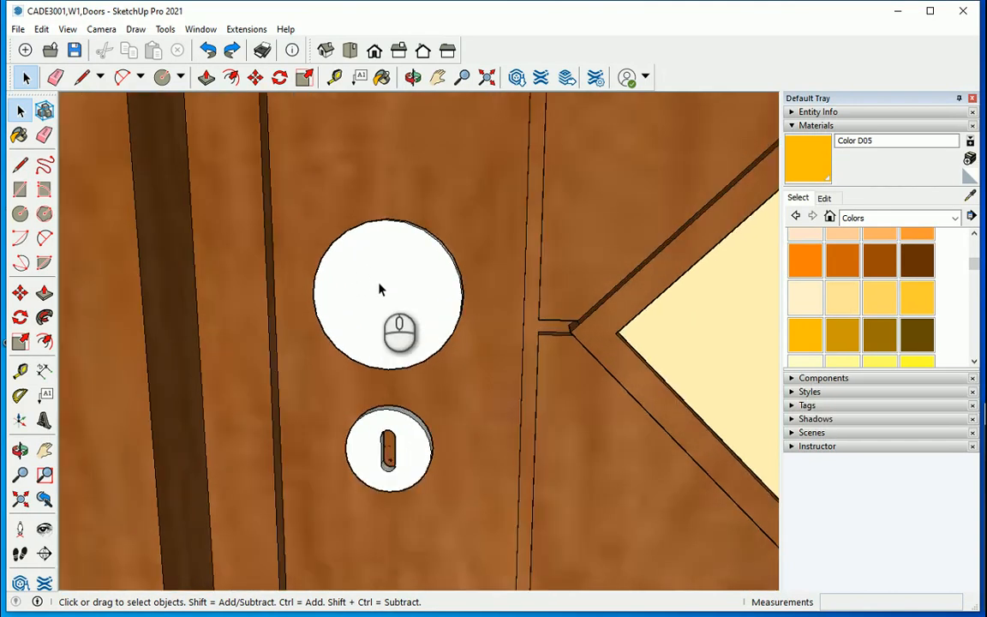
scroll(424, 296, up, 2)
middle_drag(412, 277, 371, 321)
scroll(371, 321, up, 2)
click(21, 213)
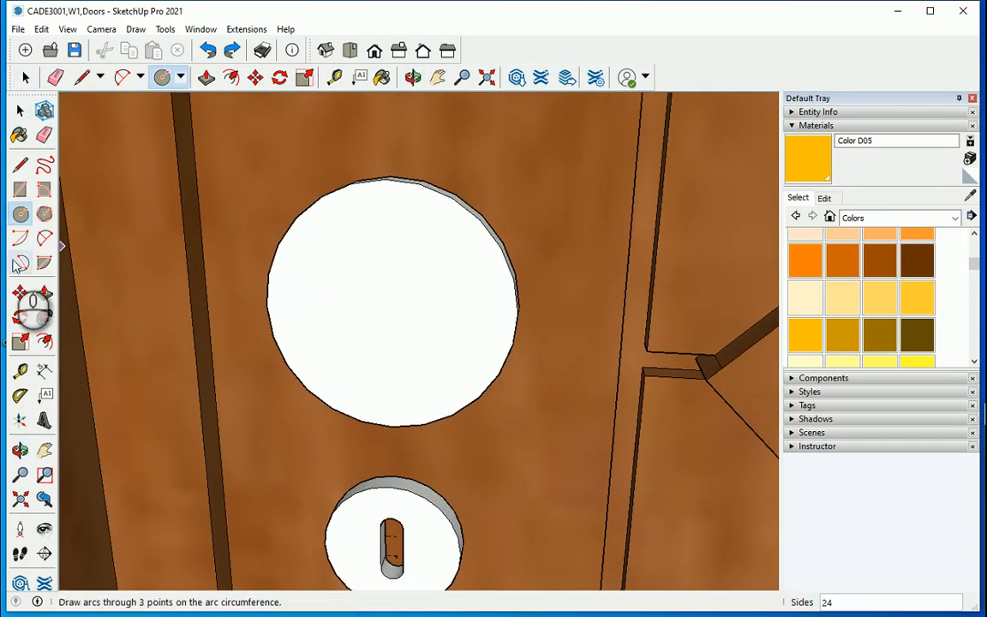
click(21, 370)
scroll(274, 300, up, 1)
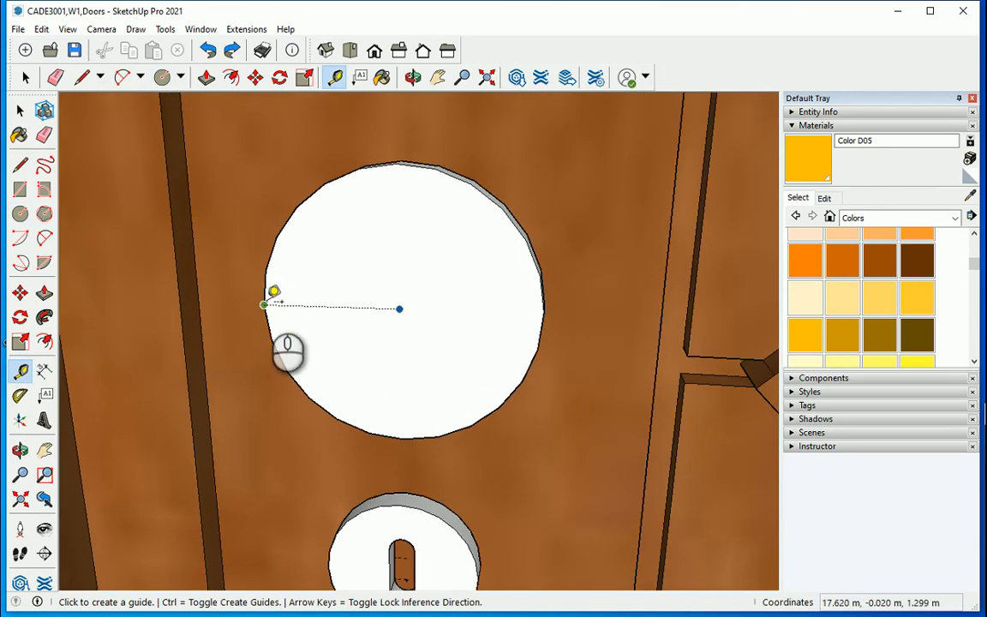
click(267, 305)
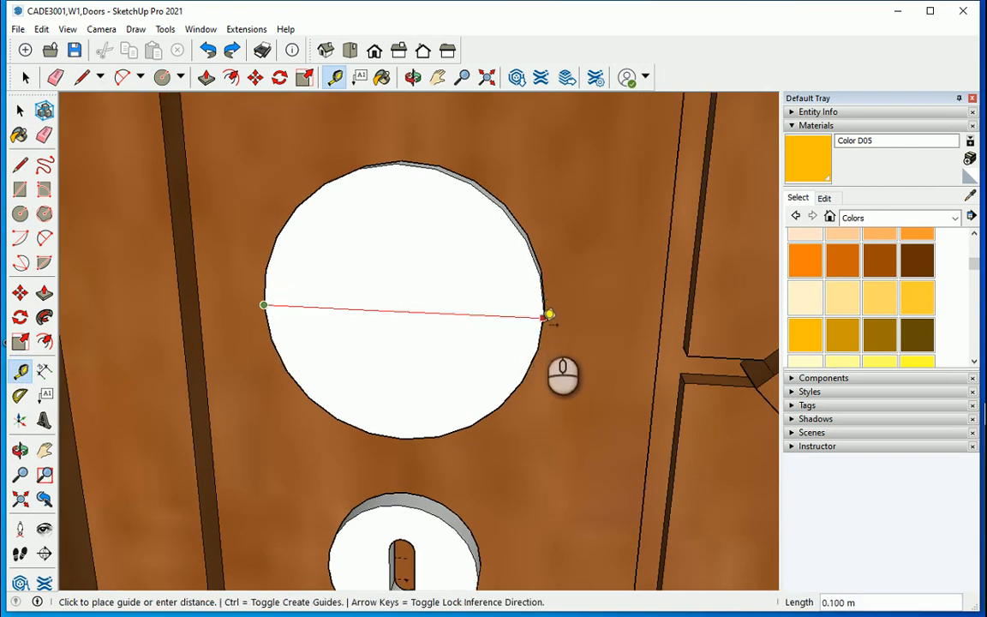
click(543, 321)
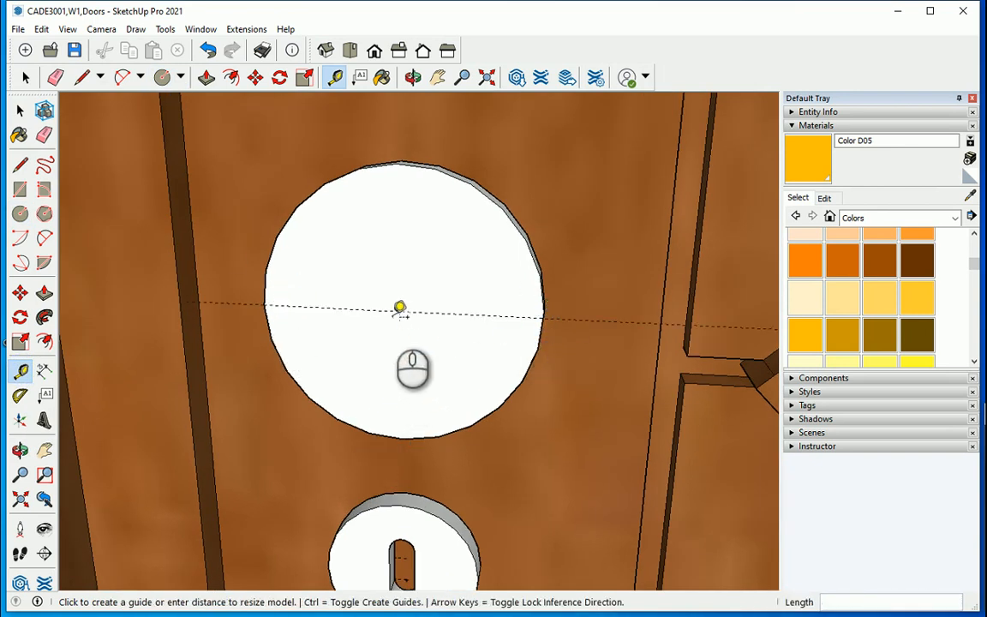
click(402, 437)
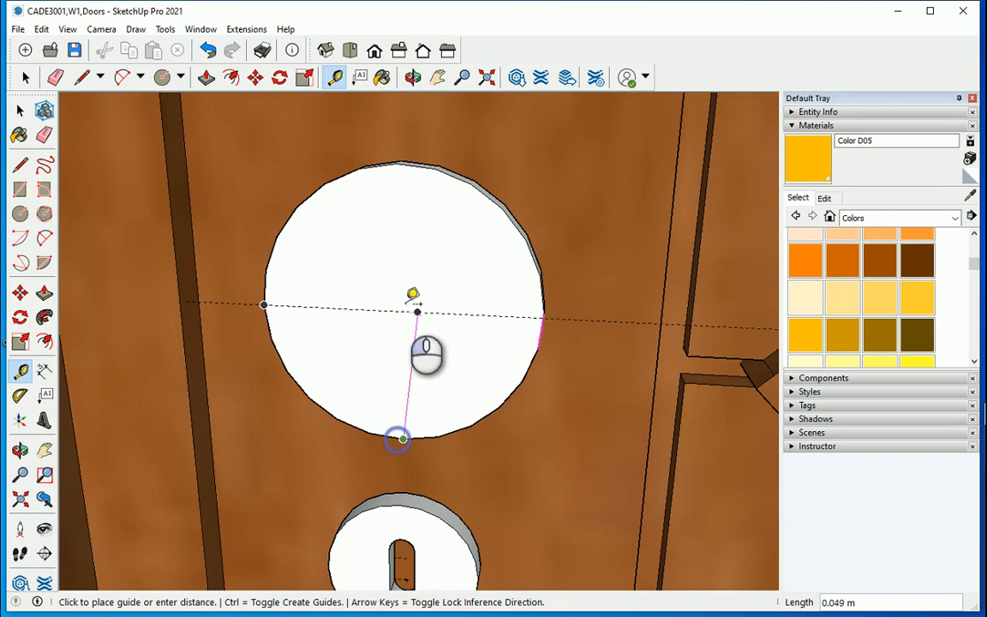
click(407, 162)
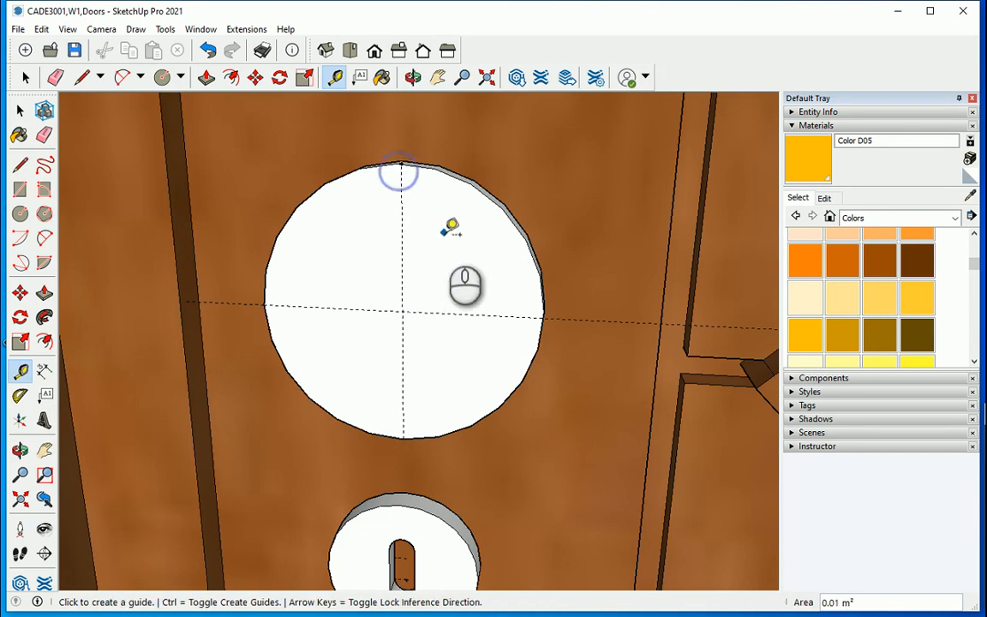
Draw a circle of 0.010 m radius on the large plate, centred on the intersection of the two guides.
click(22, 216)
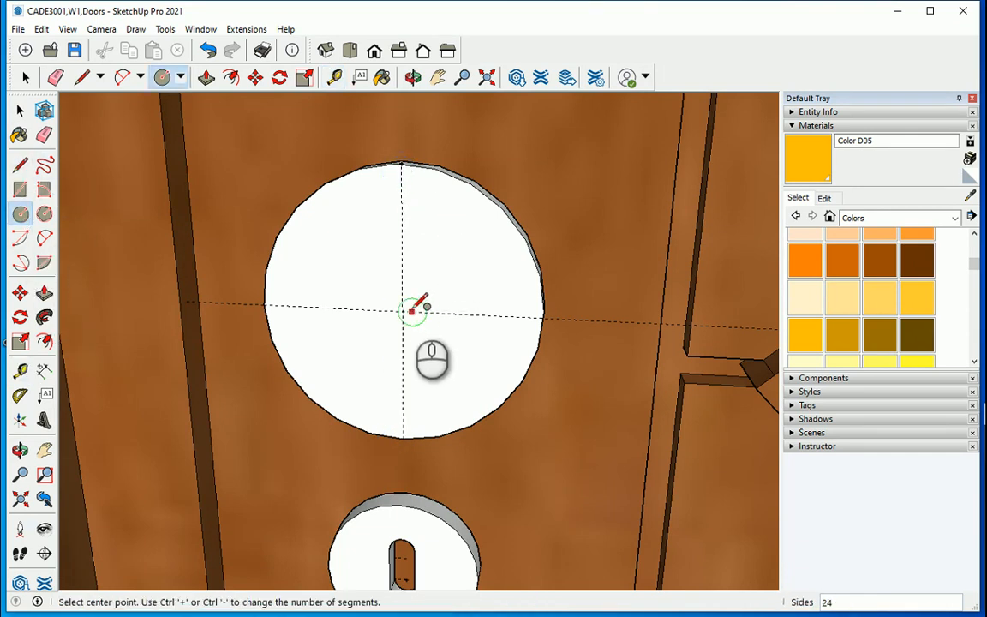
scroll(400, 309, up, 3)
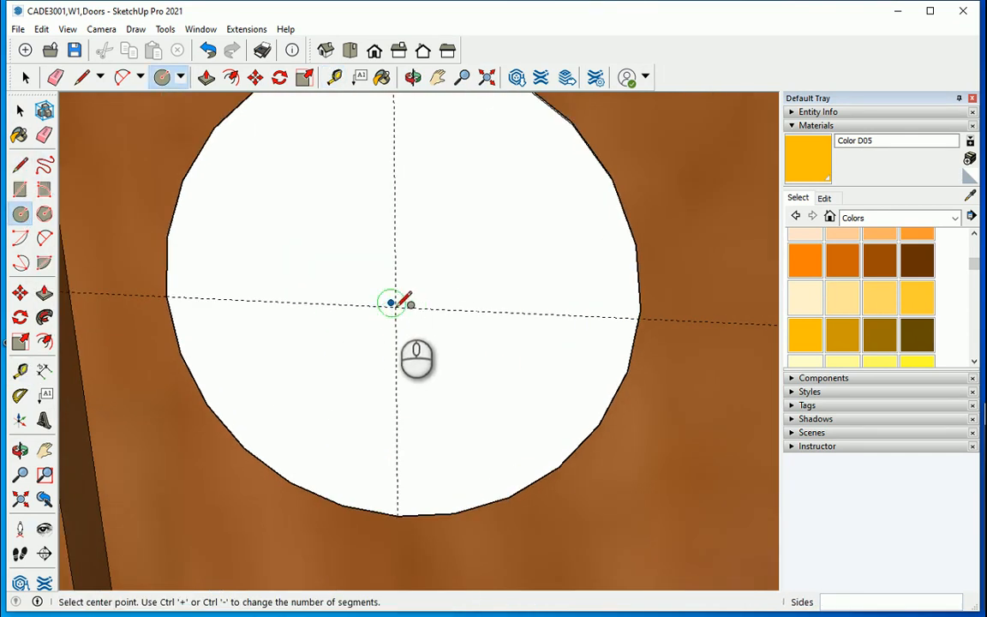
scroll(402, 307, up, 3)
click(358, 309)
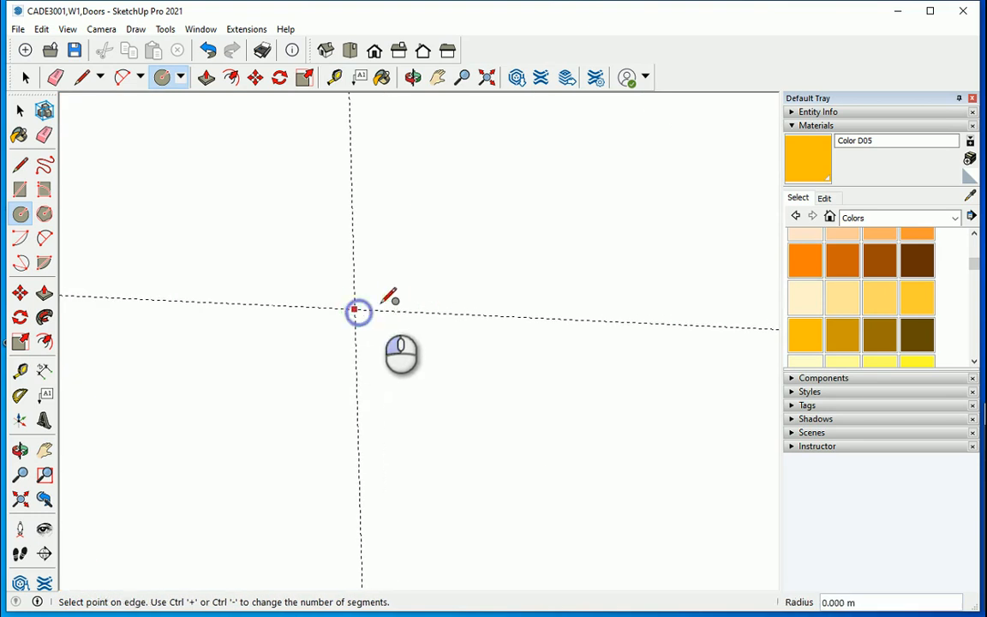
scroll(393, 292, down, 3)
scroll(399, 285, down, 1)
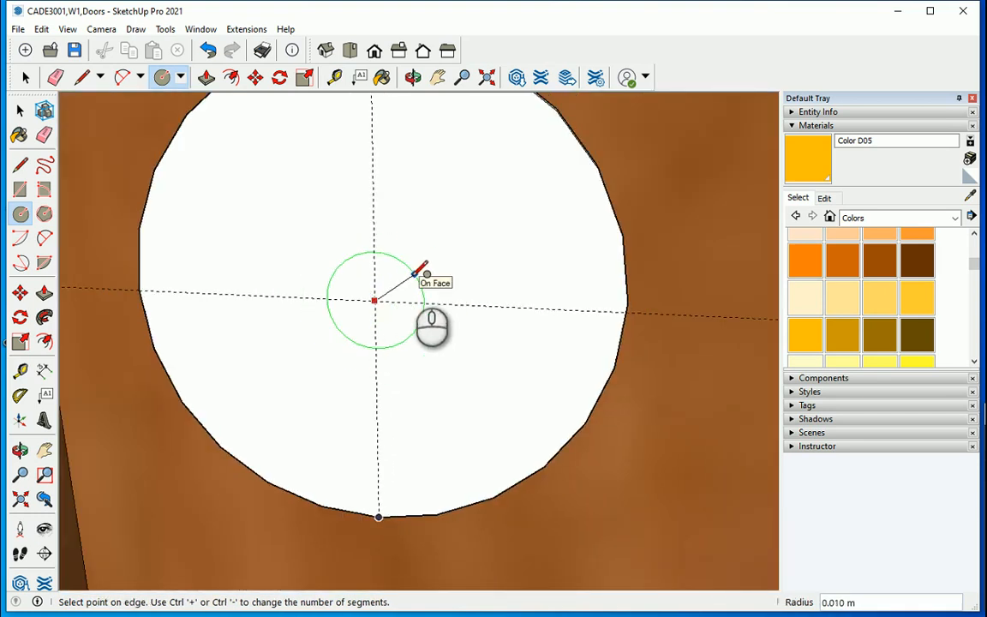
click(415, 274)
scroll(426, 344, down, 3)
scroll(370, 370, down, 1)
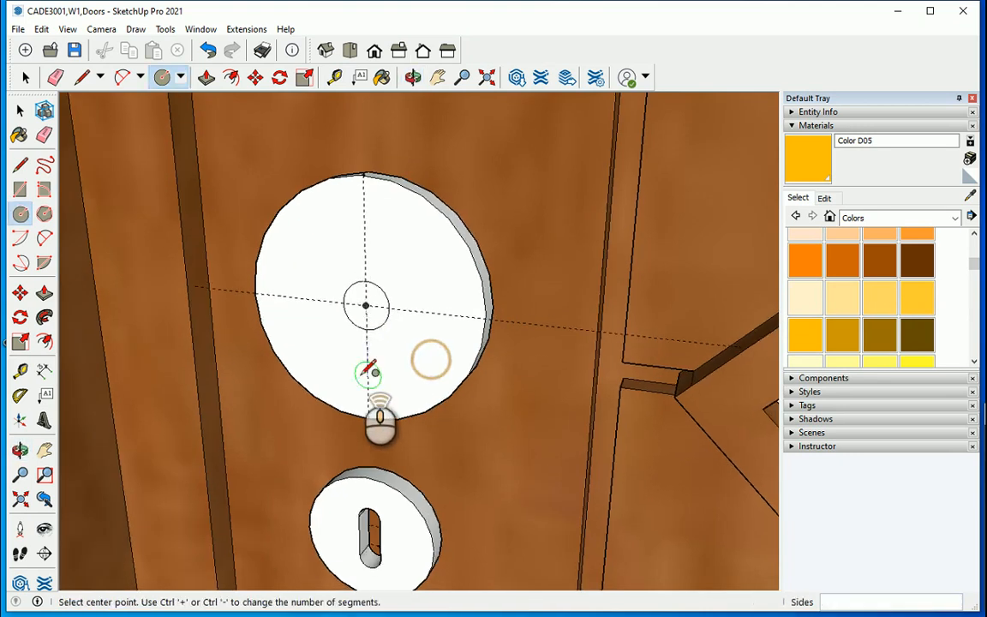
scroll(192, 351, up, 1)
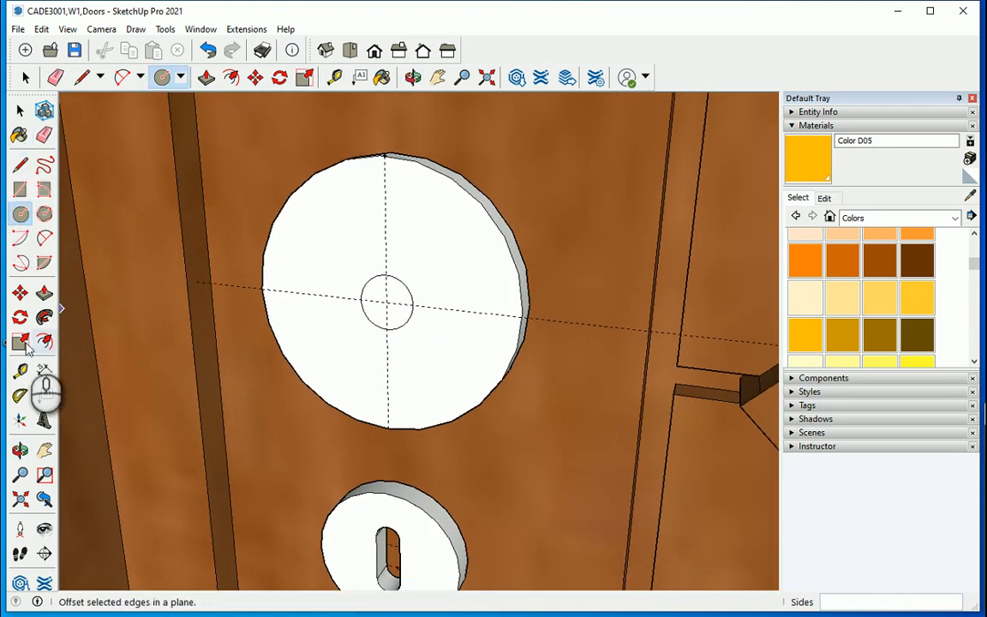
Offset a parallel guide 0.07 m straight out from the horizontal guide on the large plate.
click(20, 370)
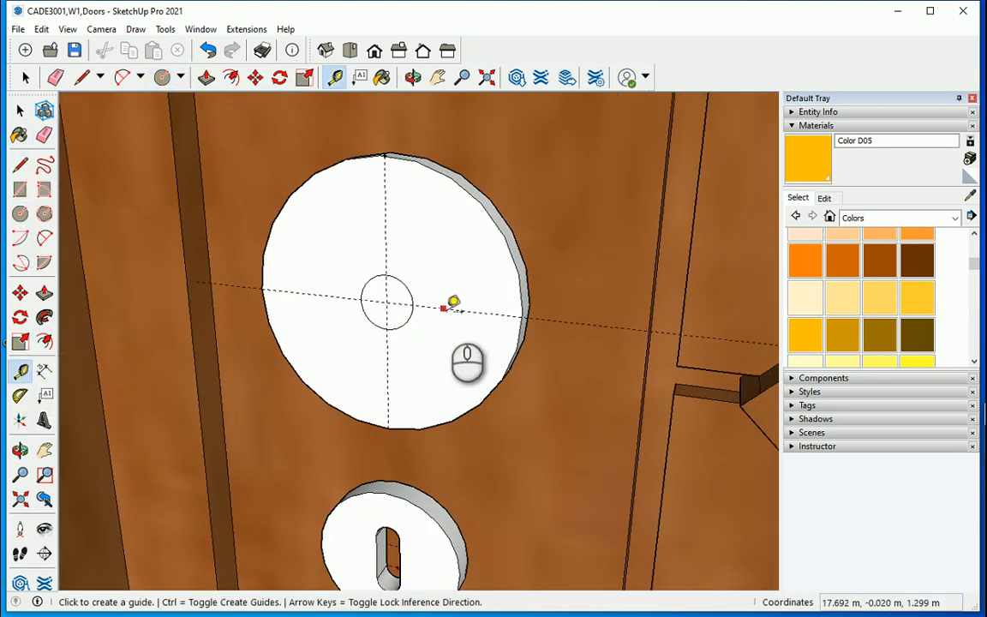
click(443, 308)
middle_drag(452, 311, 284, 371)
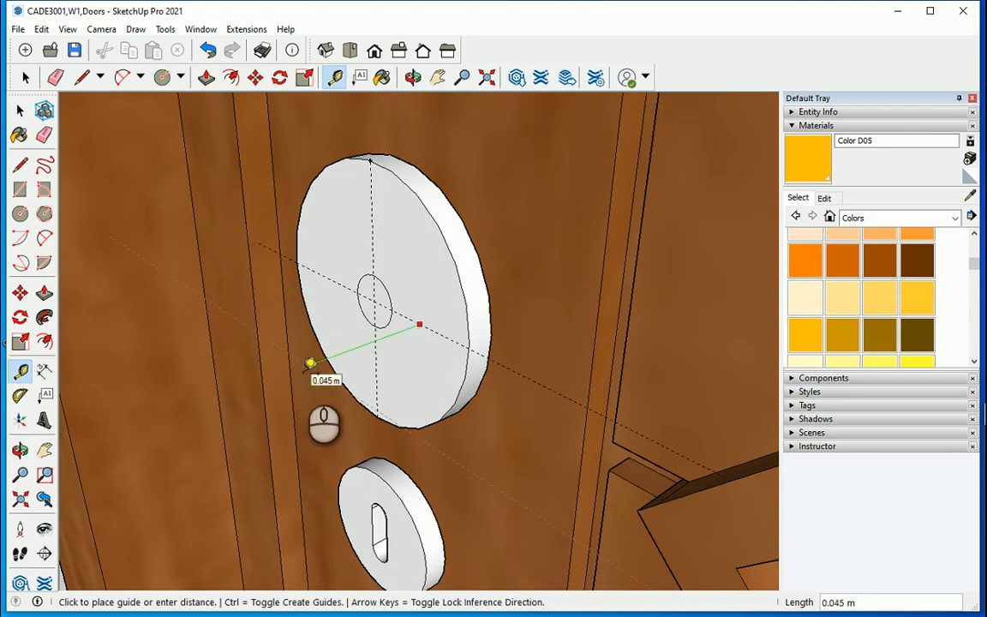
key(Return)
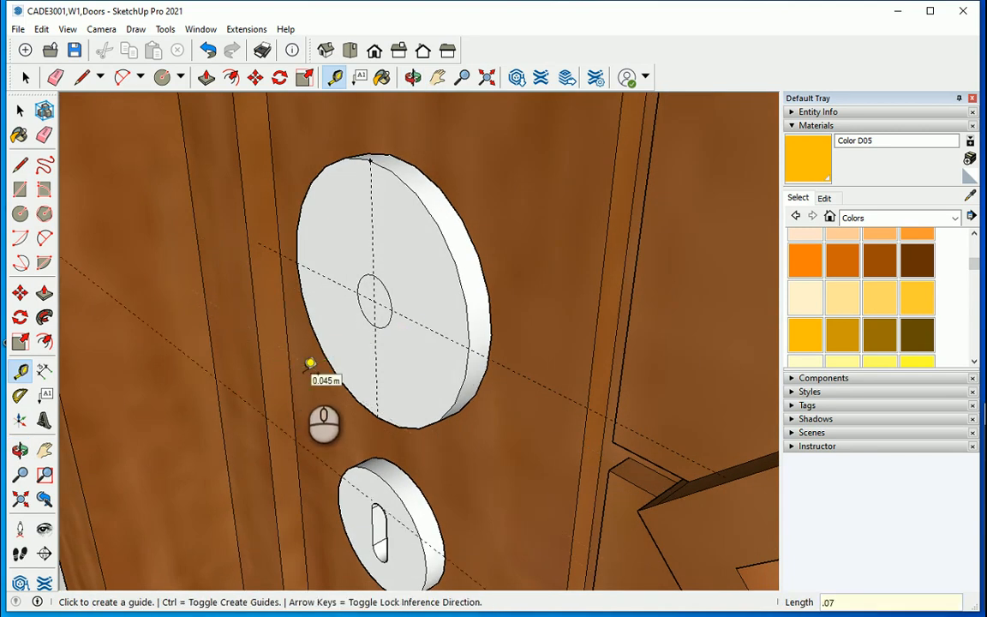
Draw a 0.070 m line from the small circle's centre straight out to the offset guide.
middle_drag(310, 363, 508, 390)
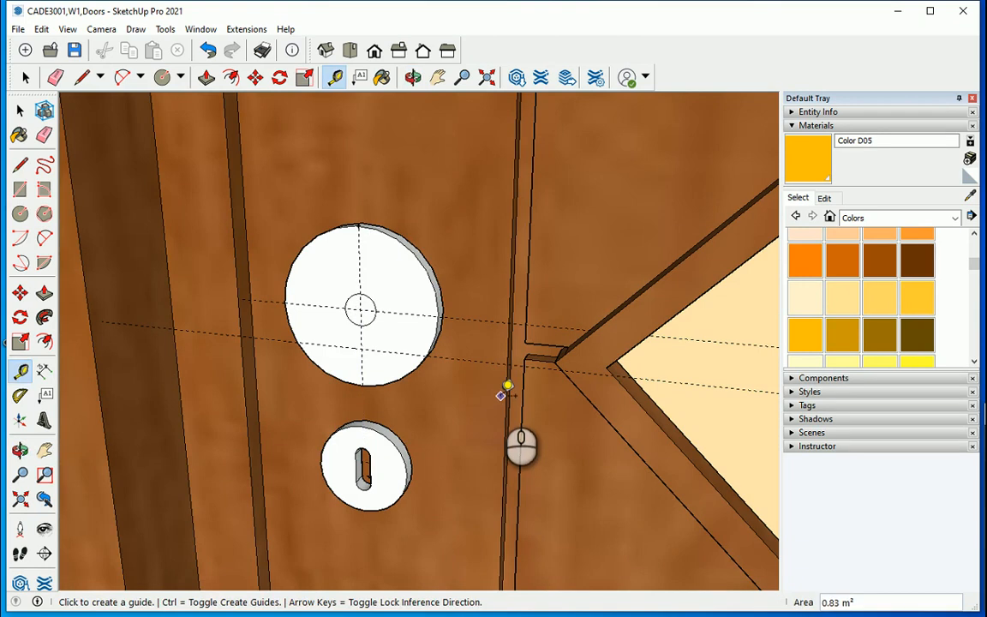
middle_drag(413, 370, 326, 300)
click(21, 163)
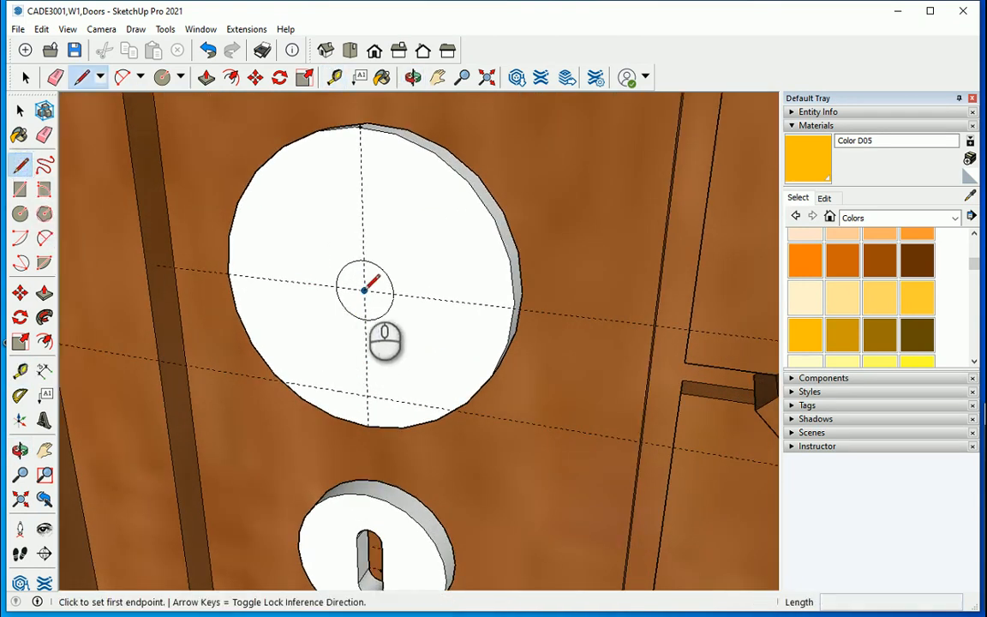
click(364, 288)
middle_drag(269, 377, 146, 316)
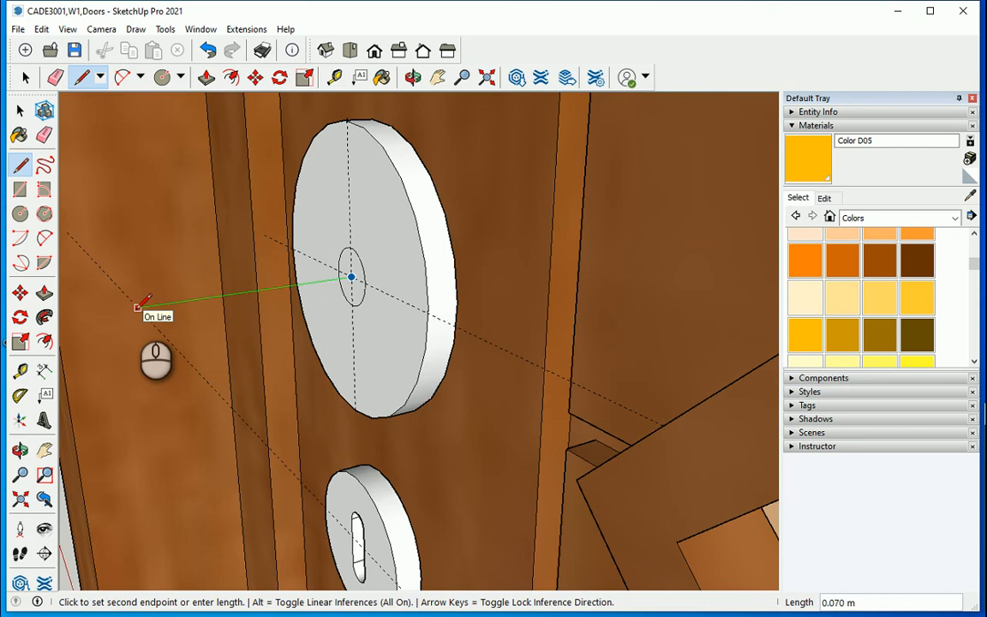
click(137, 307)
Draw a short line along the offset guide from the outer end of the projecting line, towards the diamond panel.
middle_drag(171, 348, 389, 368)
middle_drag(458, 394, 540, 369)
scroll(246, 300, down, 3)
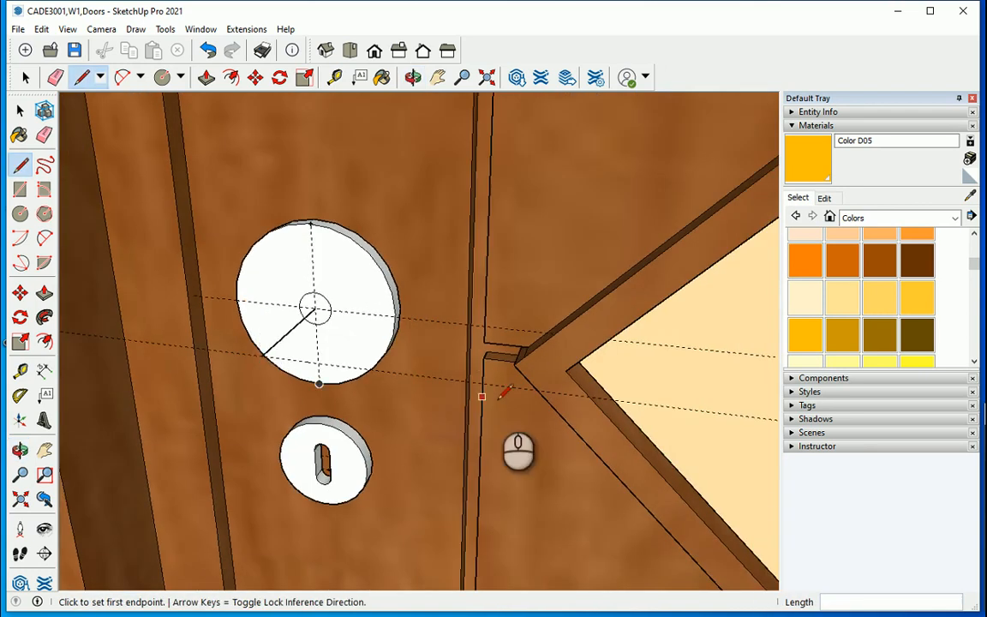
scroll(497, 401, up, 3)
scroll(157, 338, up, 2)
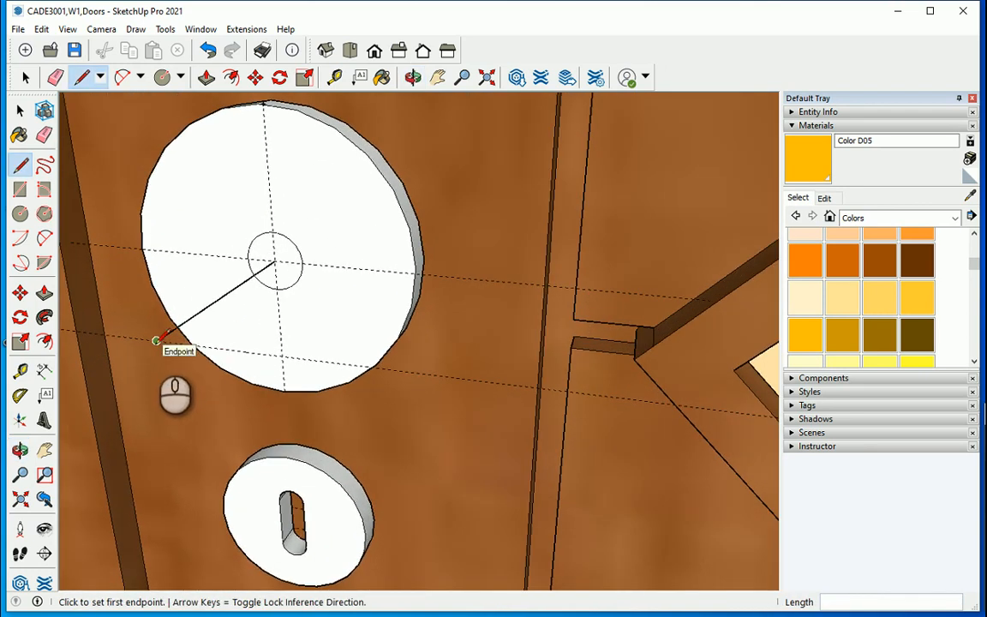
scroll(157, 341, up, 2)
click(157, 340)
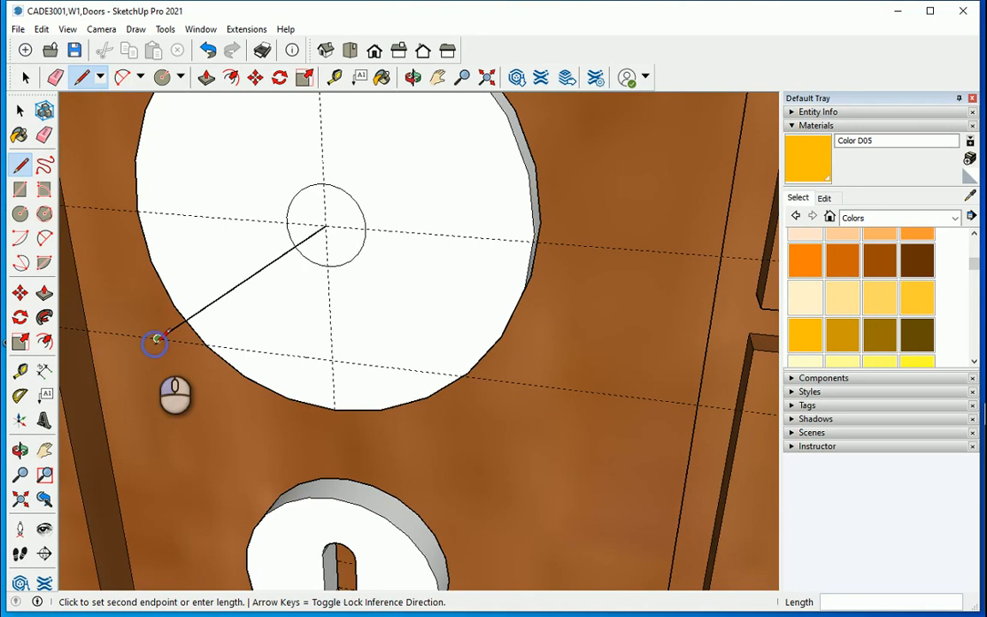
click(245, 349)
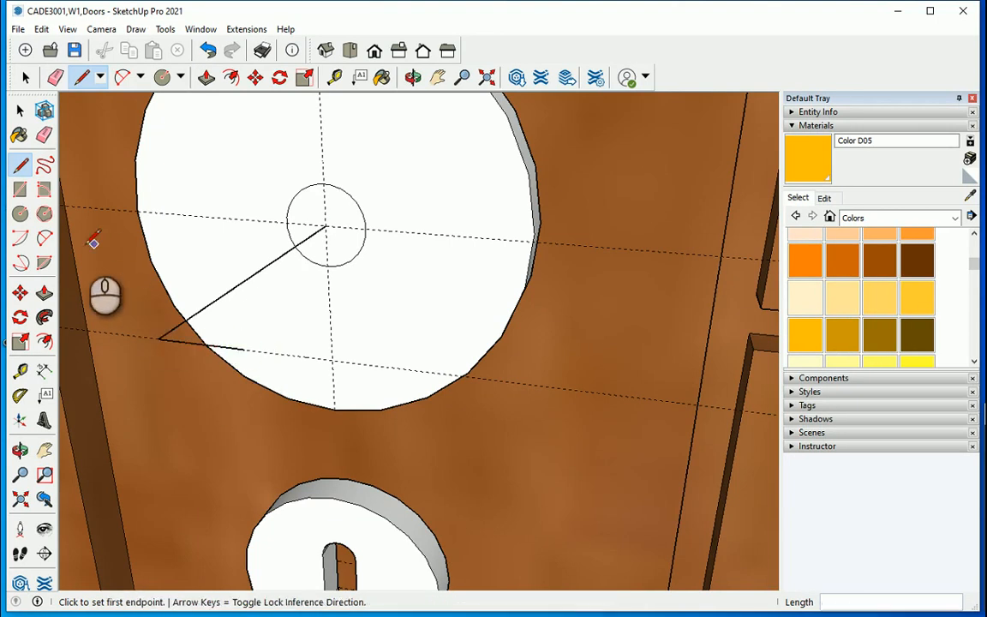
Round the corner between the projecting line and the short line with a two-point arc of about 0.003 m bulge.
click(45, 240)
click(221, 347)
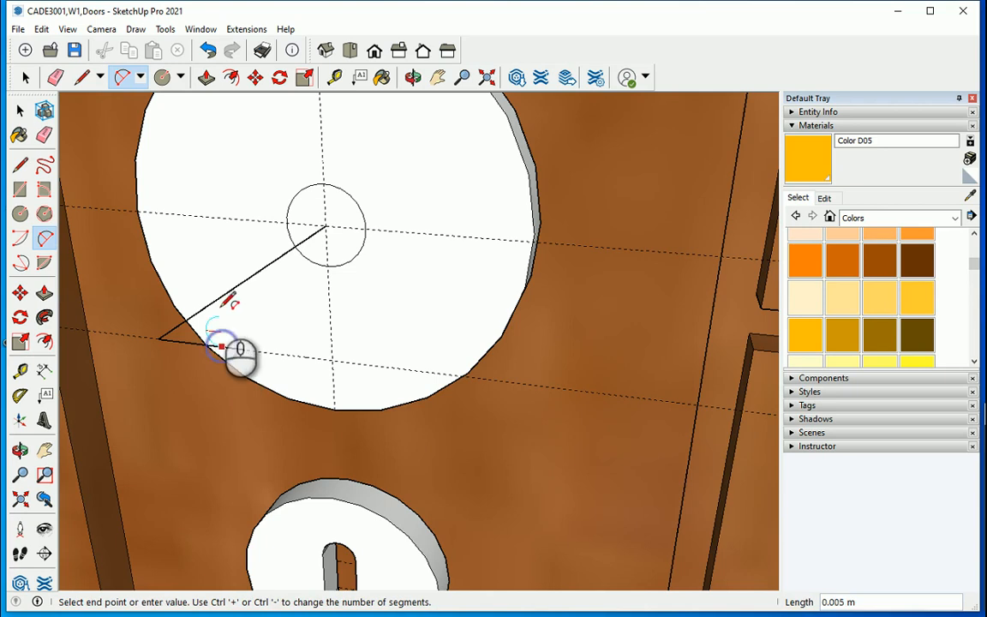
click(212, 302)
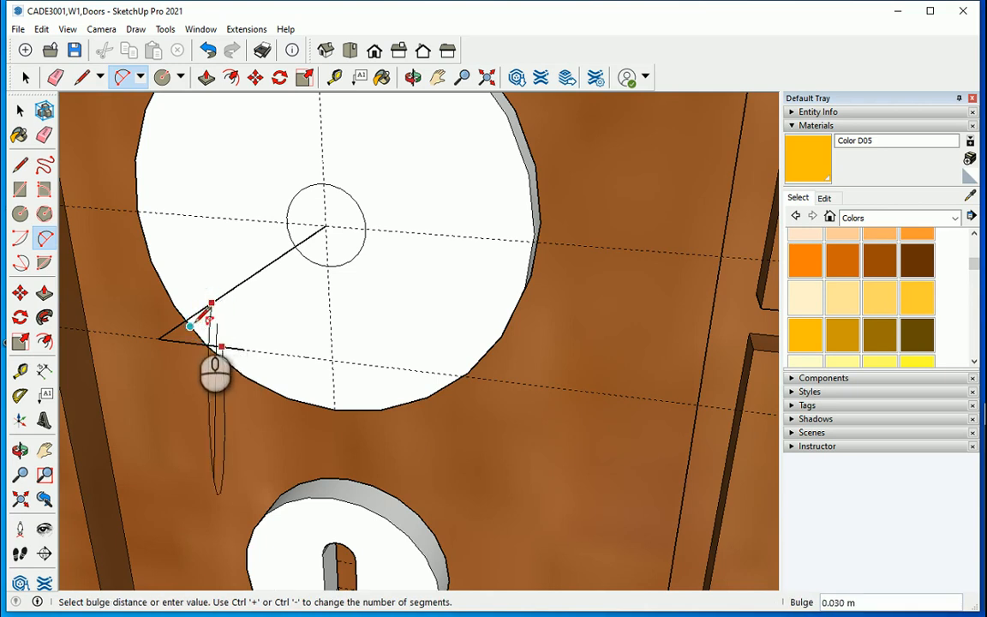
scroll(210, 307, up, 3)
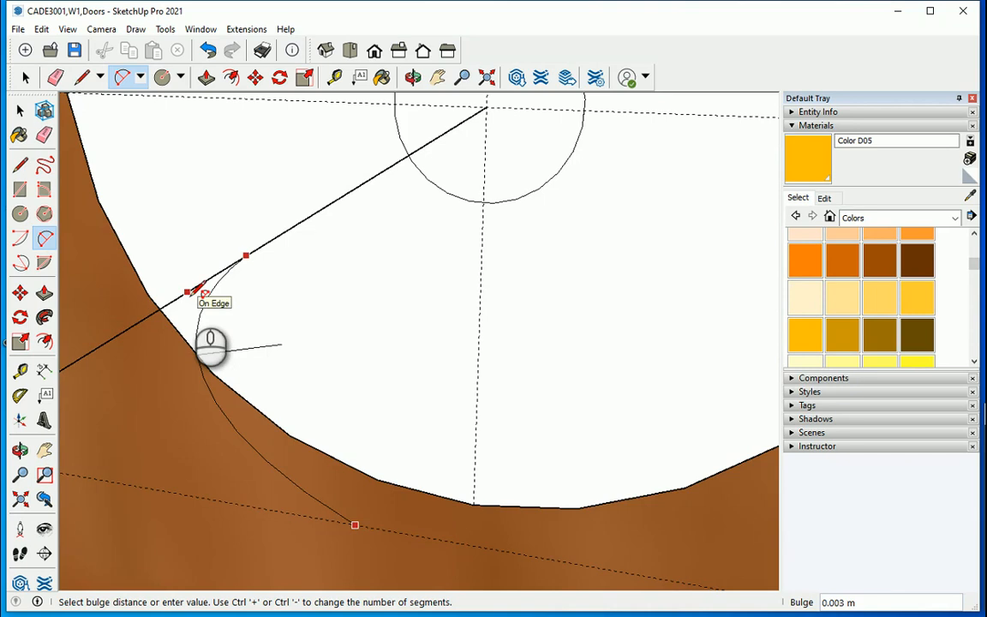
click(200, 290)
scroll(252, 326, down, 2)
middle_drag(252, 326, 283, 403)
click(21, 109)
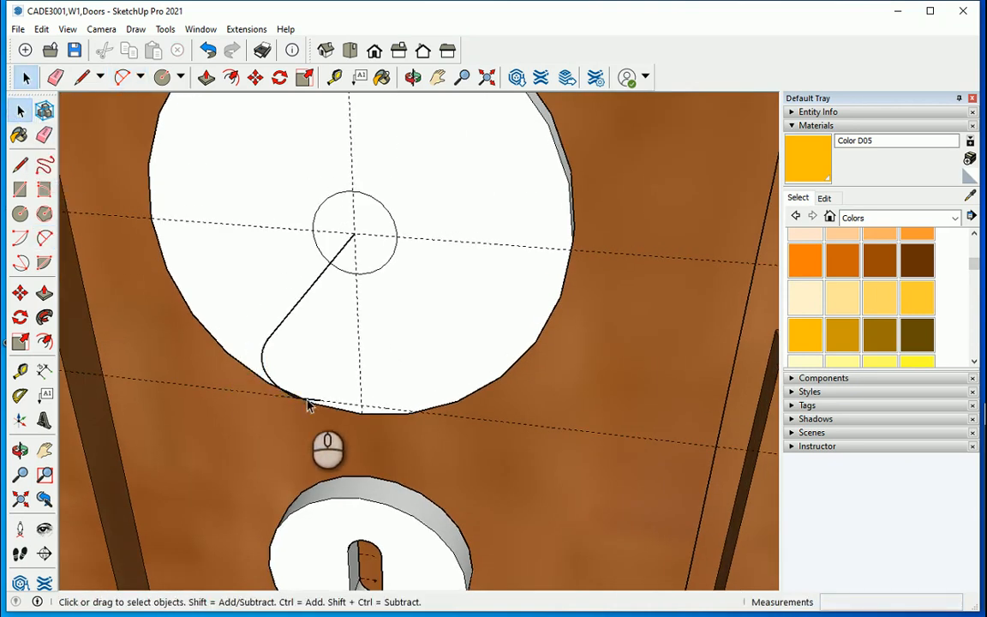
scroll(308, 402, up, 3)
middle_drag(314, 414, 316, 378)
scroll(257, 356, down, 5)
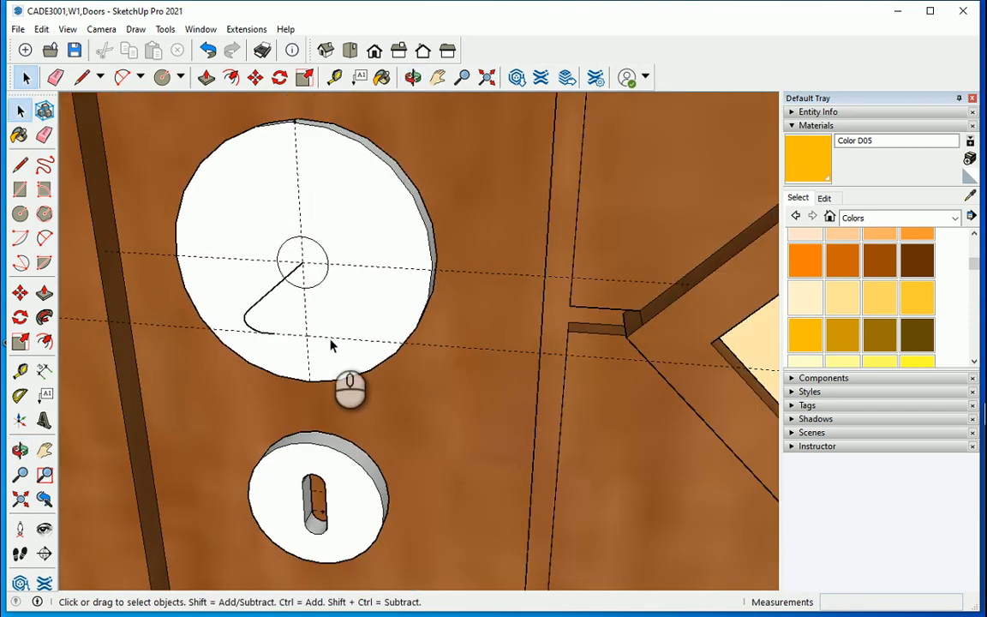
middle_drag(364, 343, 406, 328)
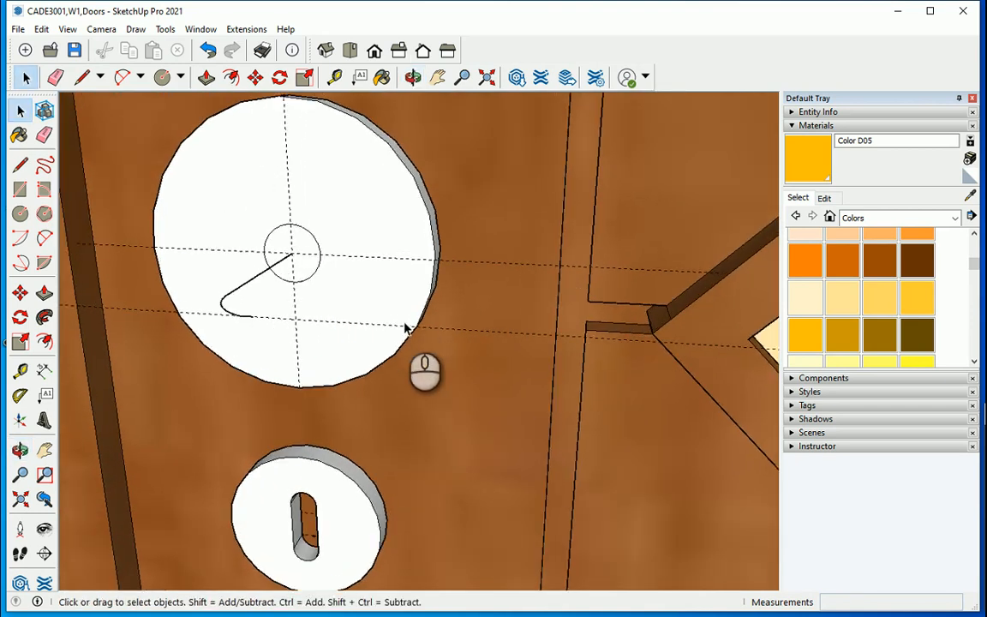
Draw a two-point arc along the offset guide from the end of the rounded path, with a bulge of 0.01 m.
click(46, 243)
scroll(246, 311, up, 1)
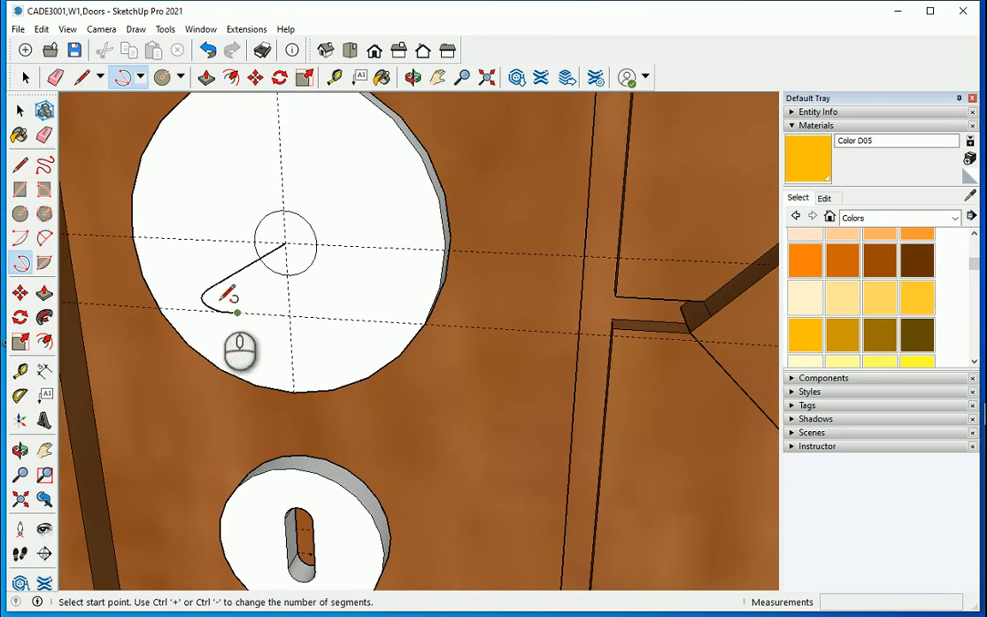
click(46, 240)
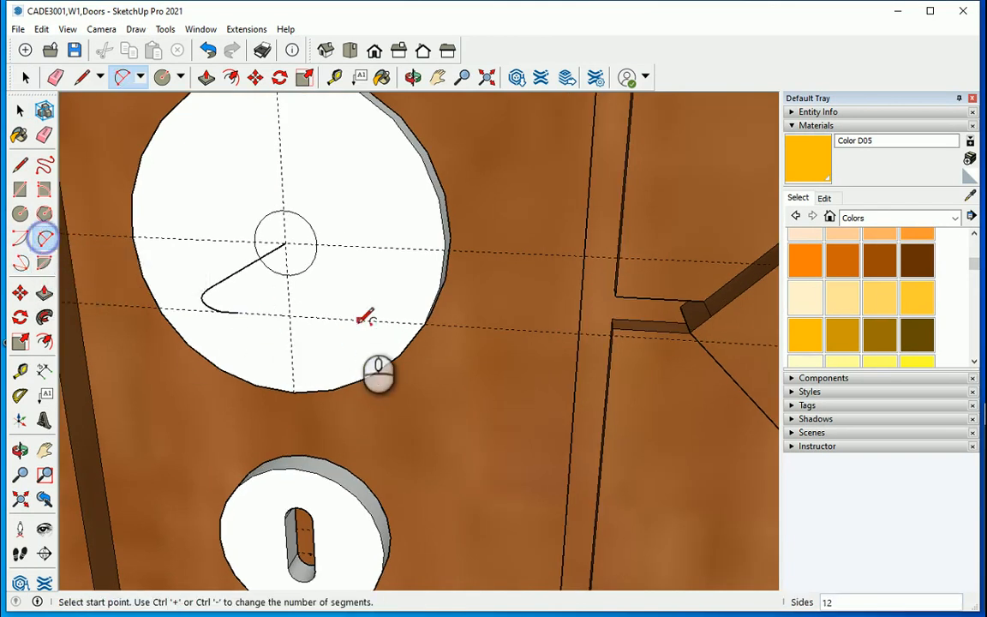
click(243, 312)
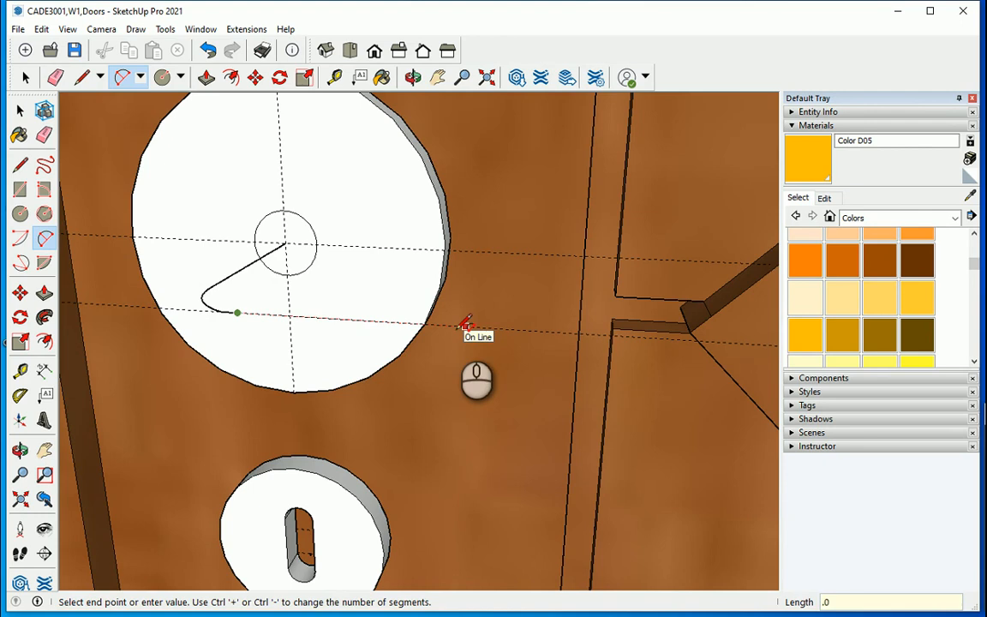
click(465, 324)
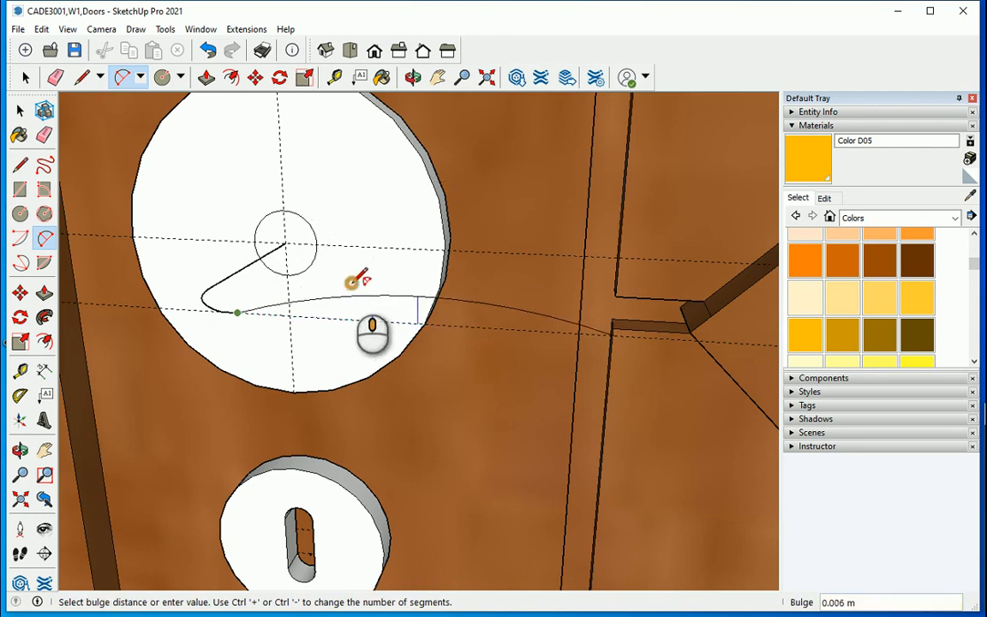
middle_drag(353, 283, 326, 284)
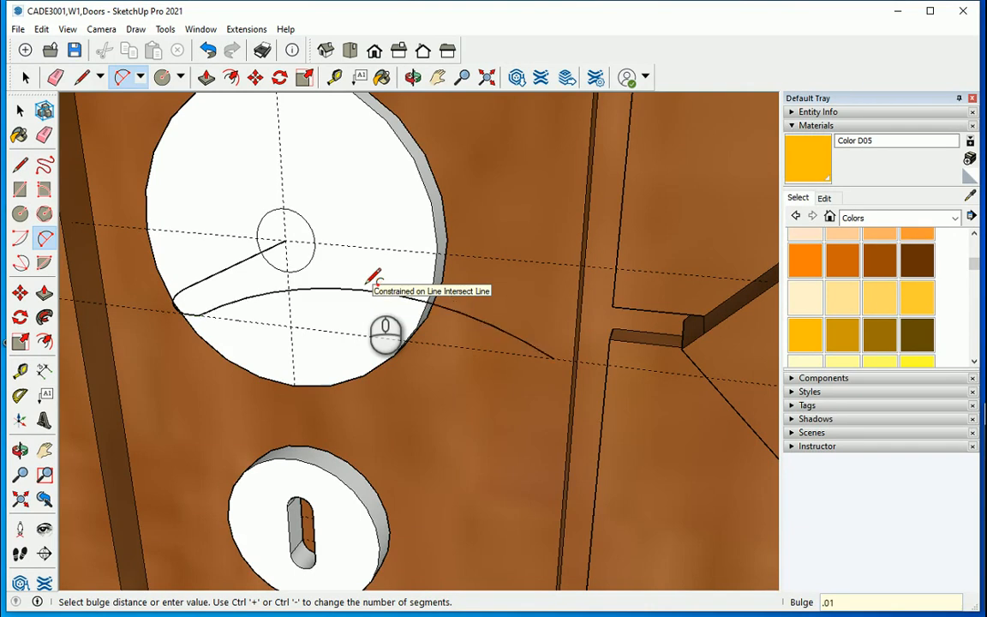
click(373, 276)
Draw a second two-point arc along the offset guide from the first arc's end, bulging downward by 0.01 m.
scroll(403, 282, down, 3)
click(422, 294)
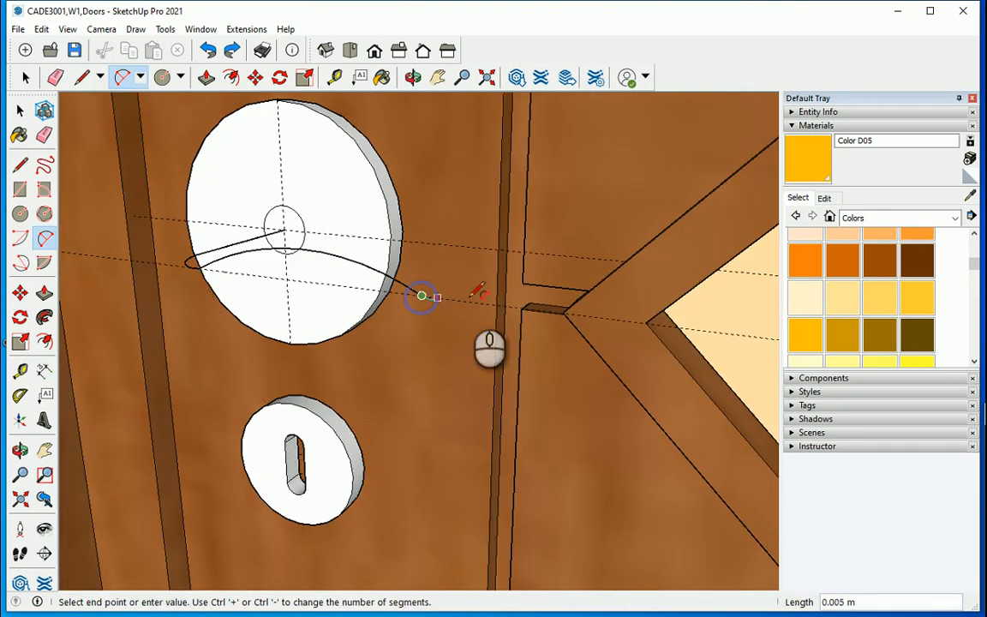
click(617, 320)
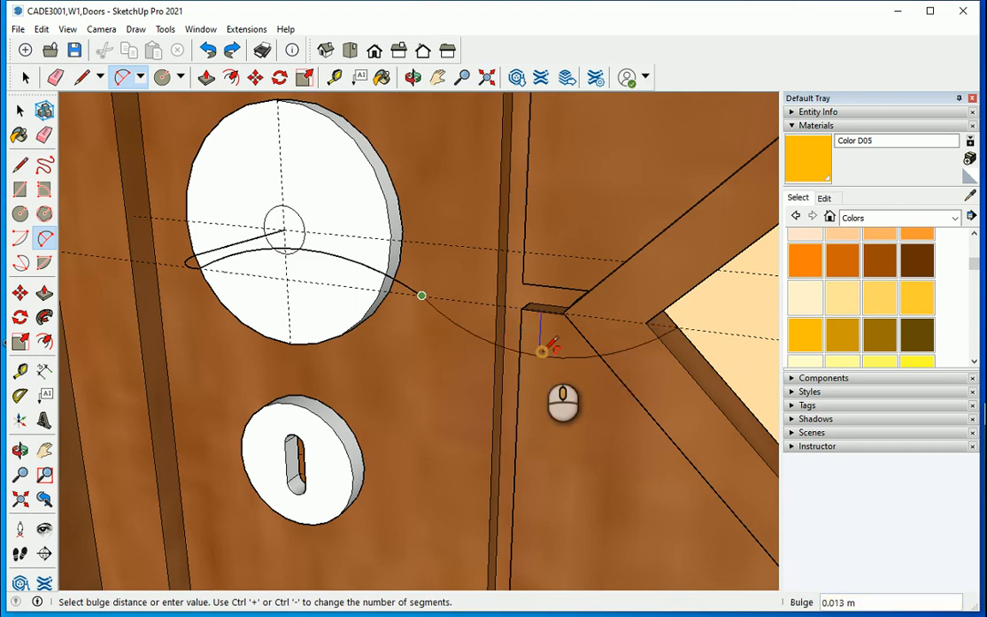
middle_drag(542, 348, 461, 361)
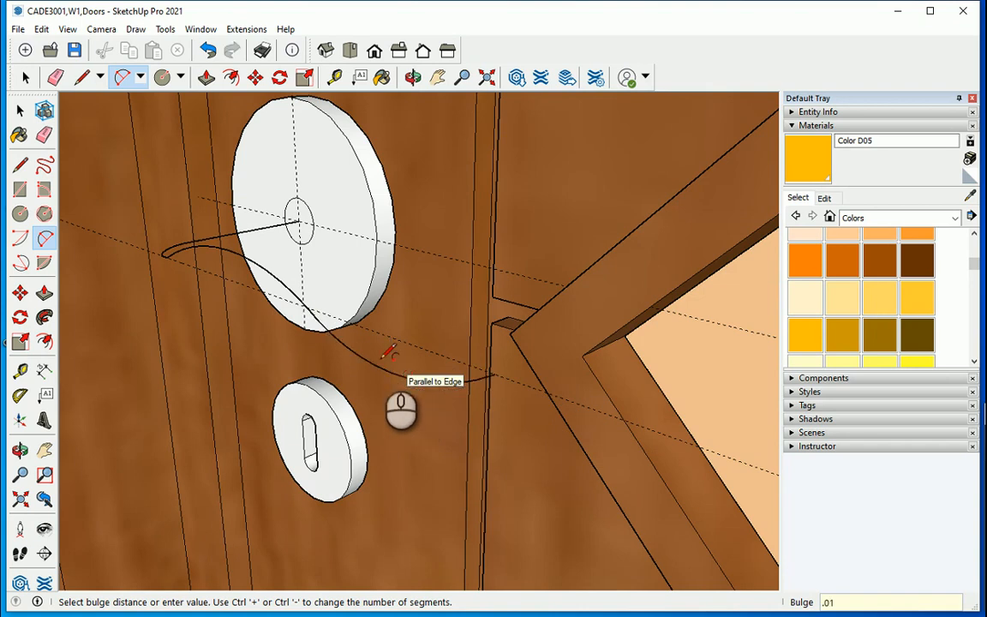
click(387, 351)
Sweep the small circle along the whole handle path of joined lines and arcs with Follow Me.
click(20, 110)
middle_drag(241, 281, 421, 279)
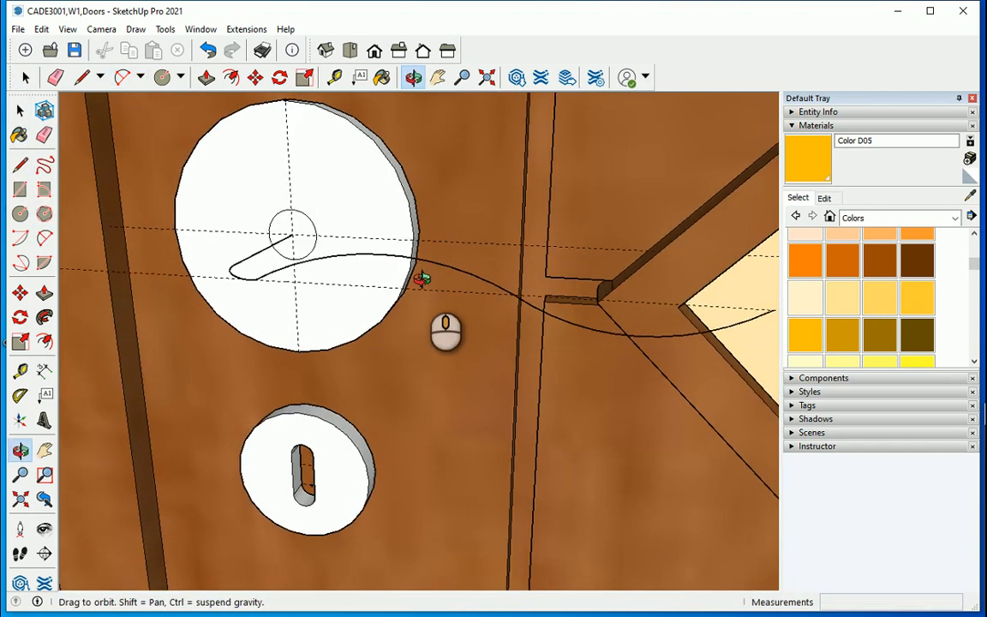
scroll(416, 276, down, 3)
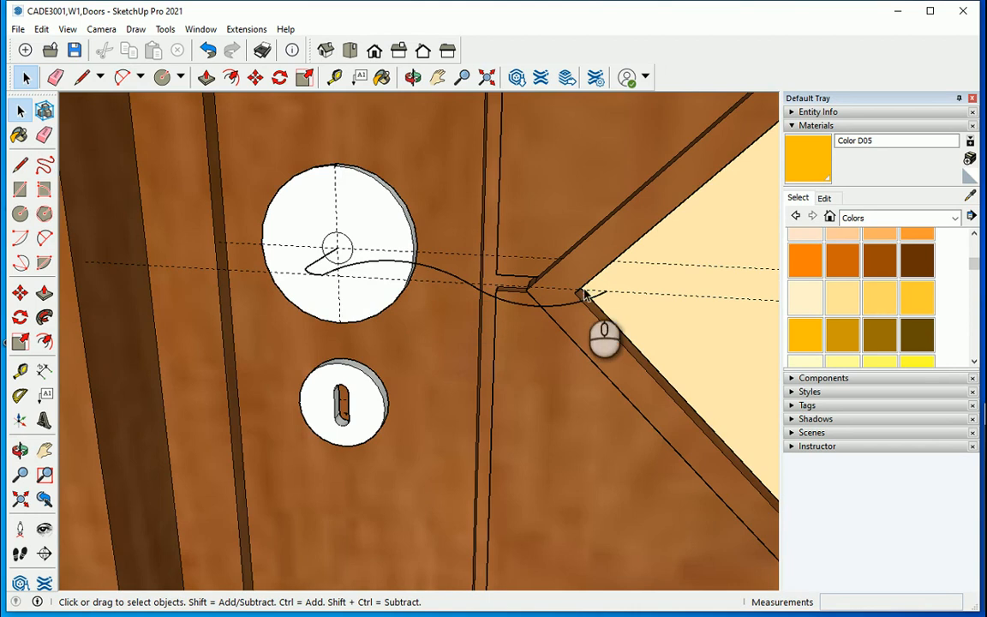
middle_drag(367, 255, 345, 293)
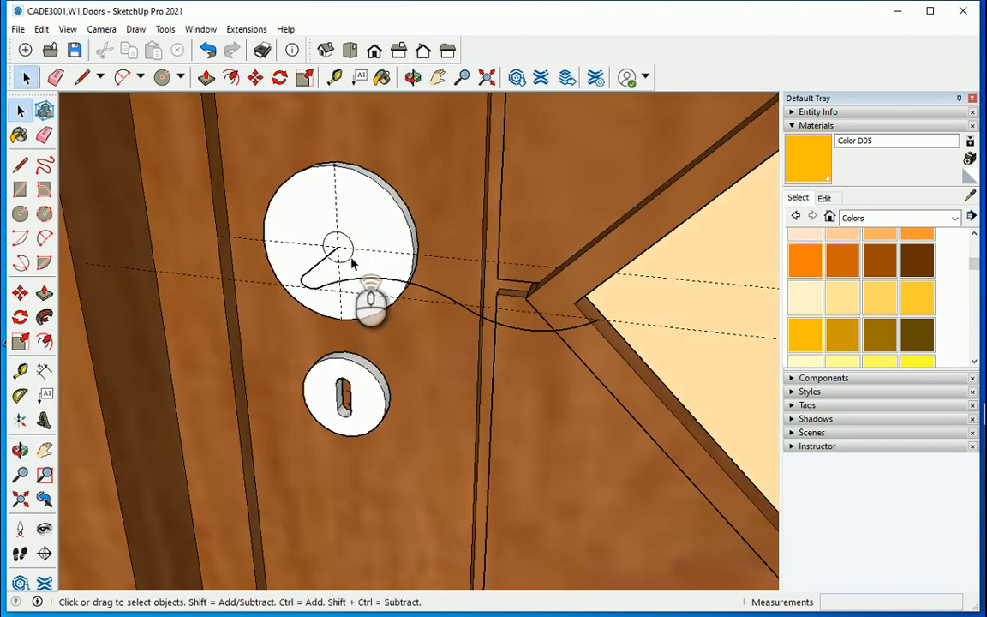
scroll(349, 260, up, 2)
scroll(304, 289, up, 3)
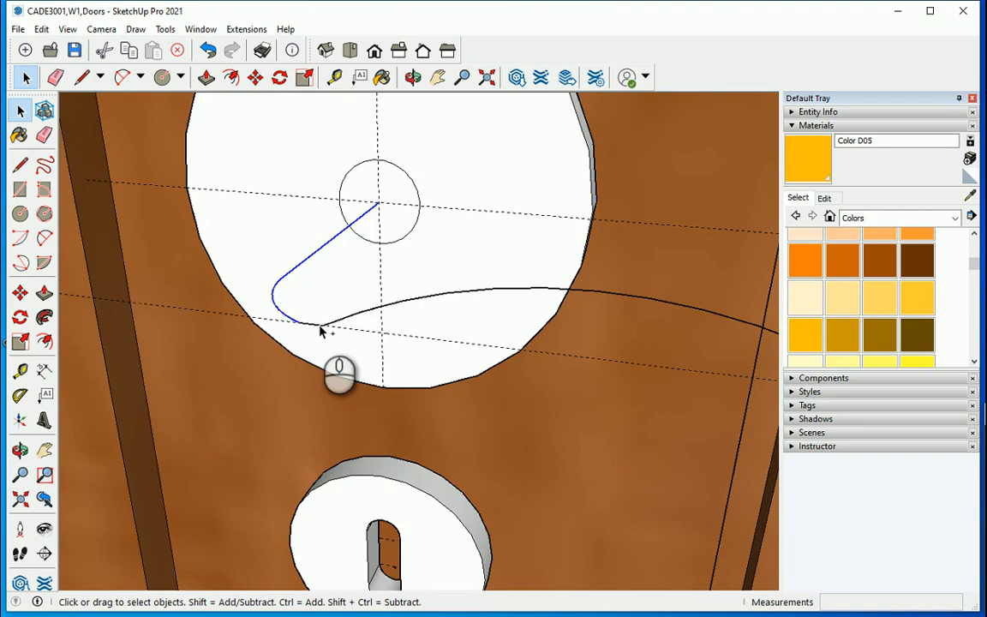
scroll(321, 330, up, 2)
scroll(257, 311, down, 4)
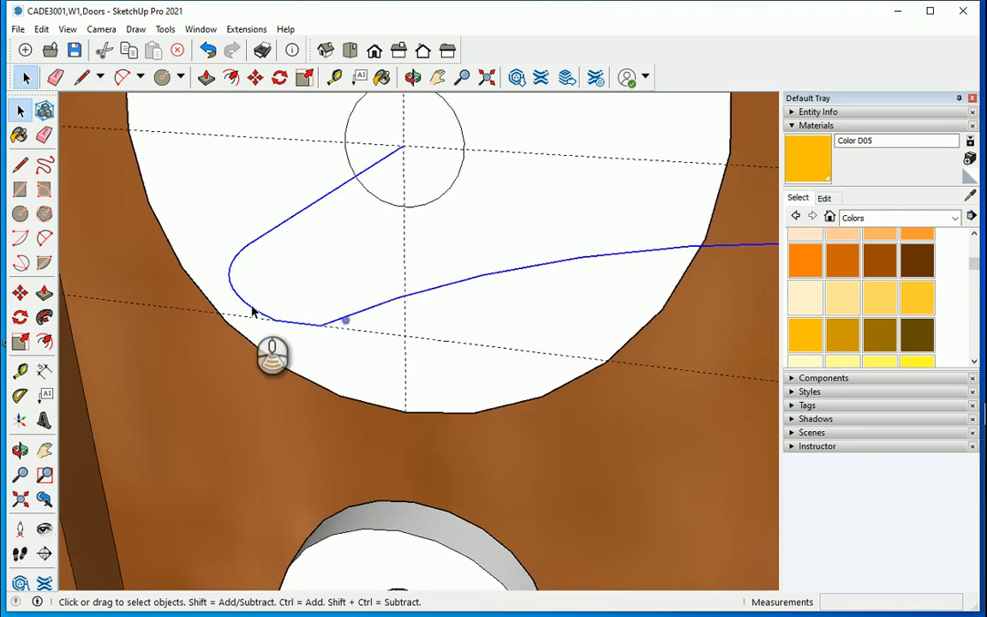
ctrl+click(593, 377)
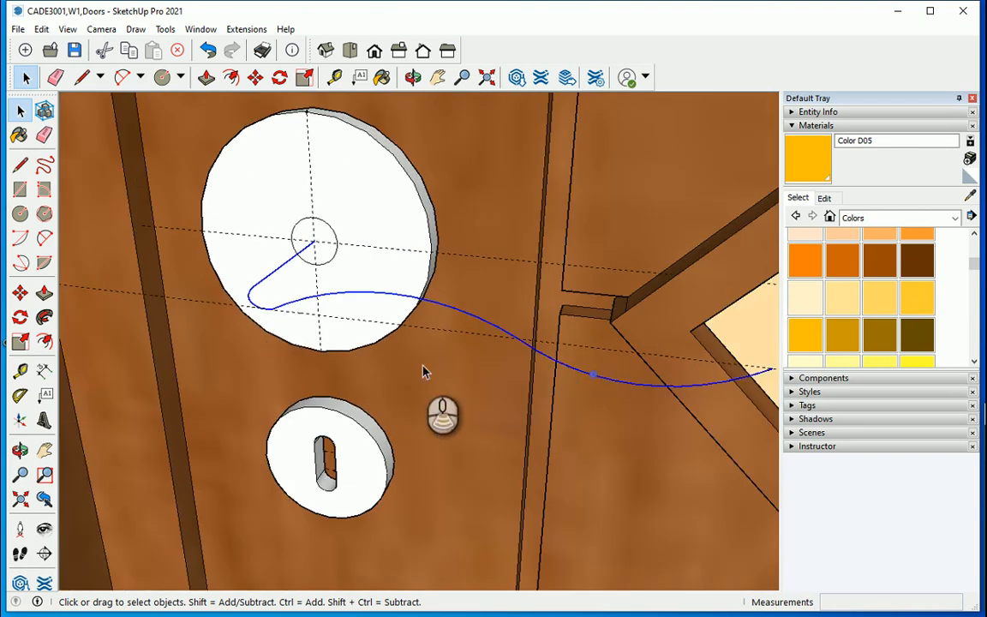
scroll(423, 370, down, 3)
scroll(457, 327, up, 2)
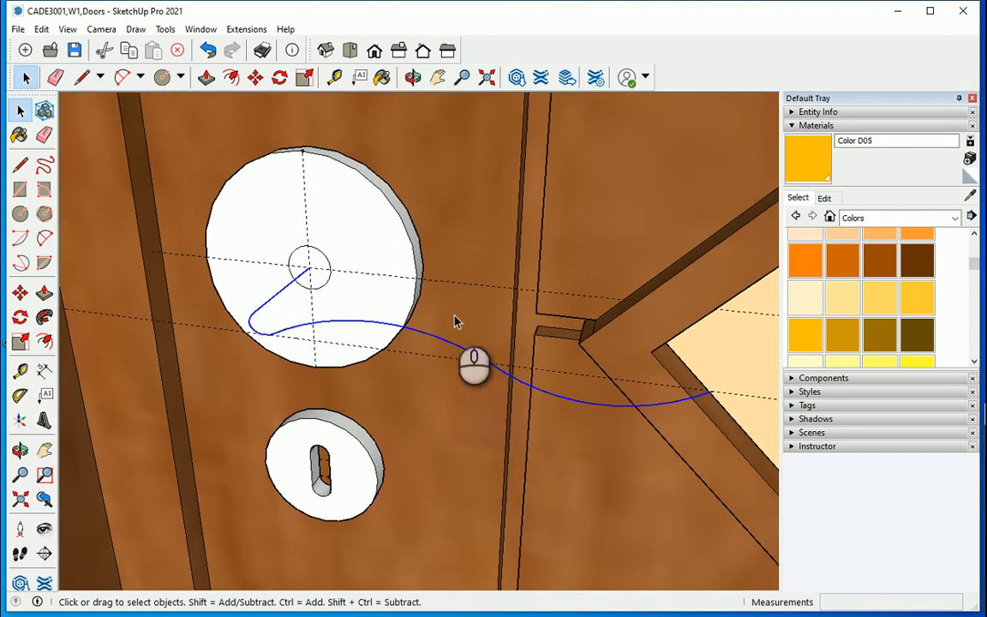
click(45, 319)
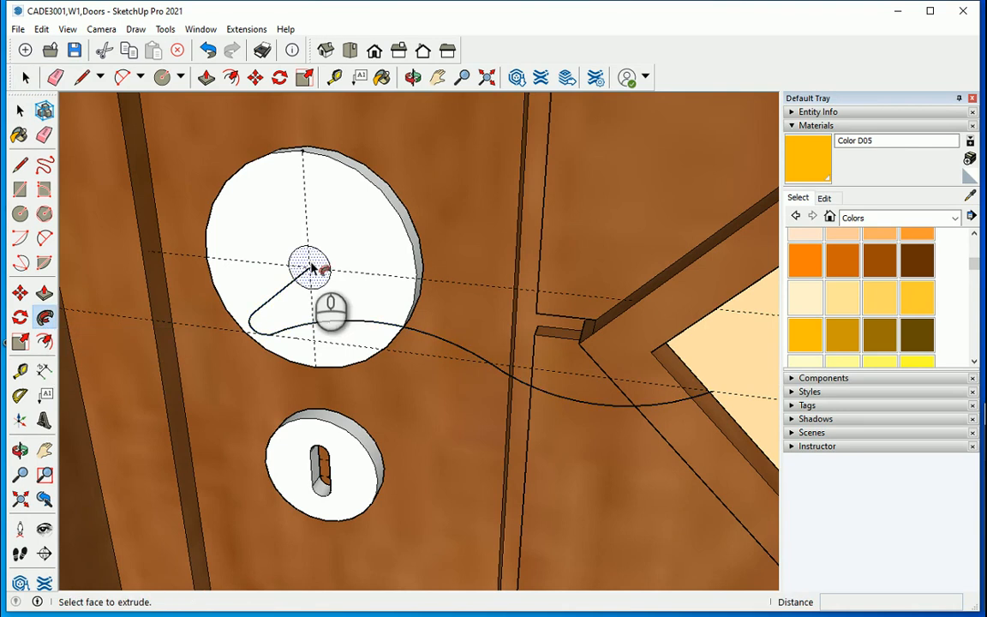
click(315, 265)
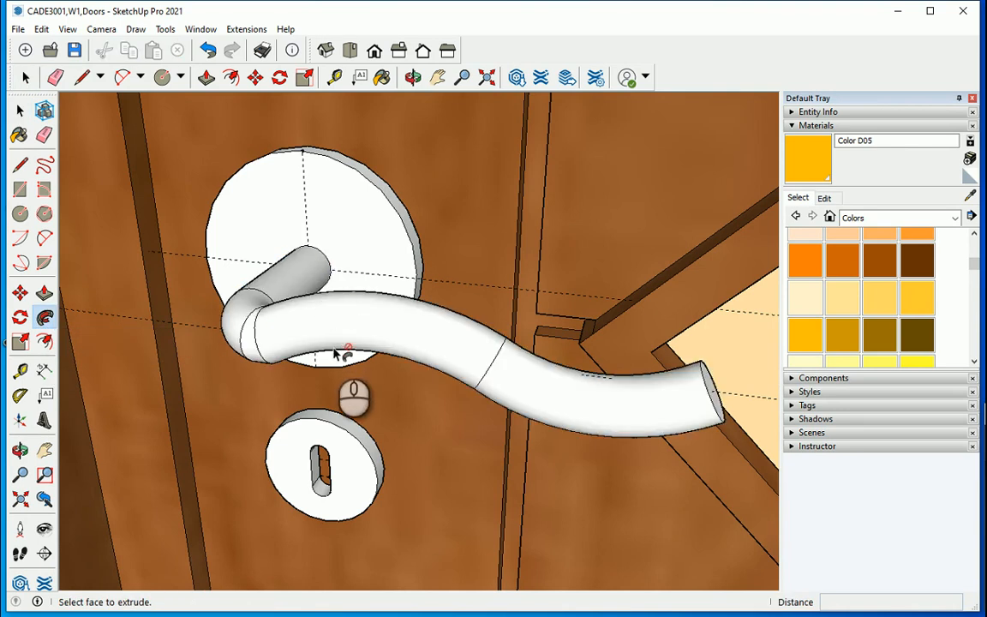
Delete the two horizontal guides that run through the handle and across both doors.
key(space)
scroll(261, 279, down, 3)
middle_drag(263, 279, 286, 302)
scroll(282, 318, down, 3)
scroll(278, 315, down, 3)
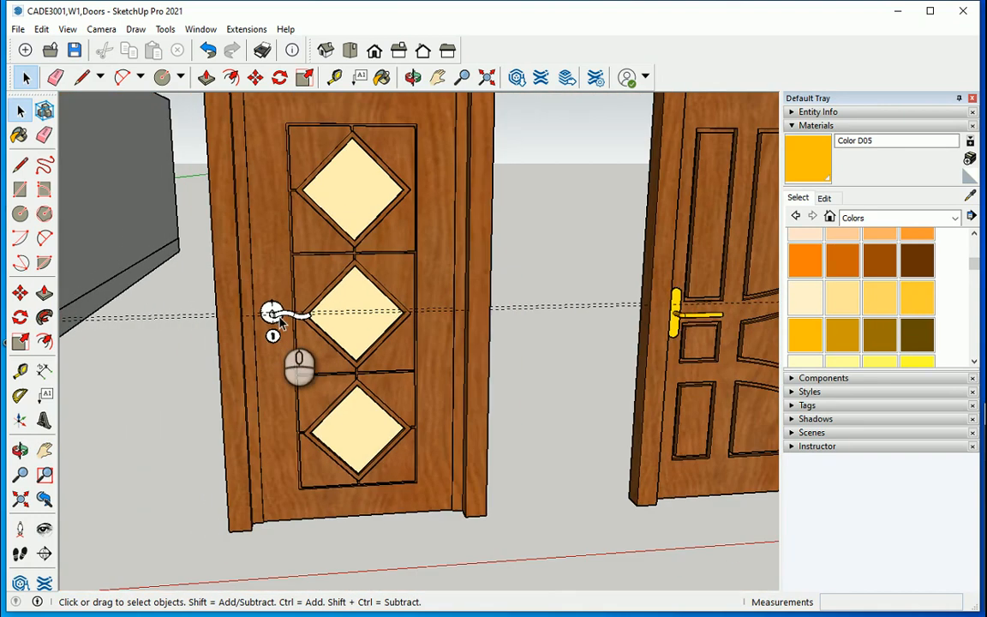
drag(566, 282, 531, 320)
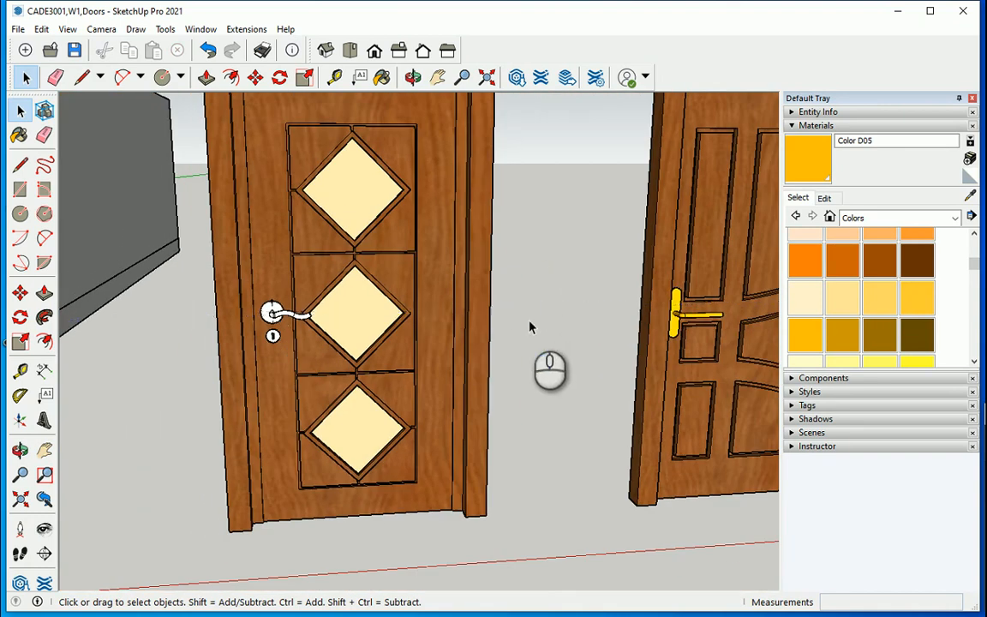
Delete the remaining vertical guide on the round handle plate.
scroll(529, 327, down, 5)
scroll(403, 339, up, 5)
scroll(386, 335, up, 8)
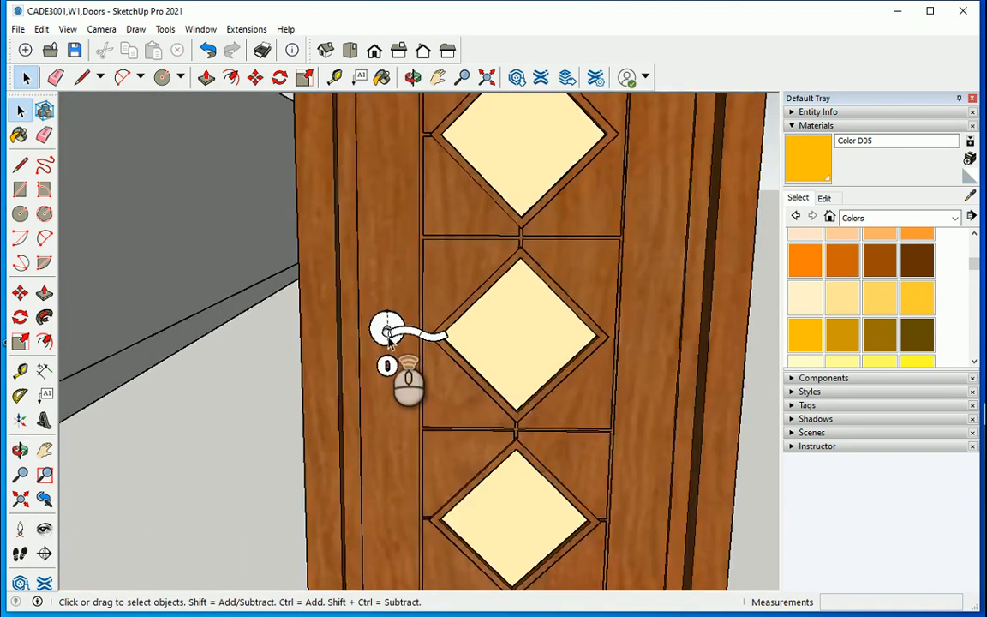
scroll(381, 293, down, 6)
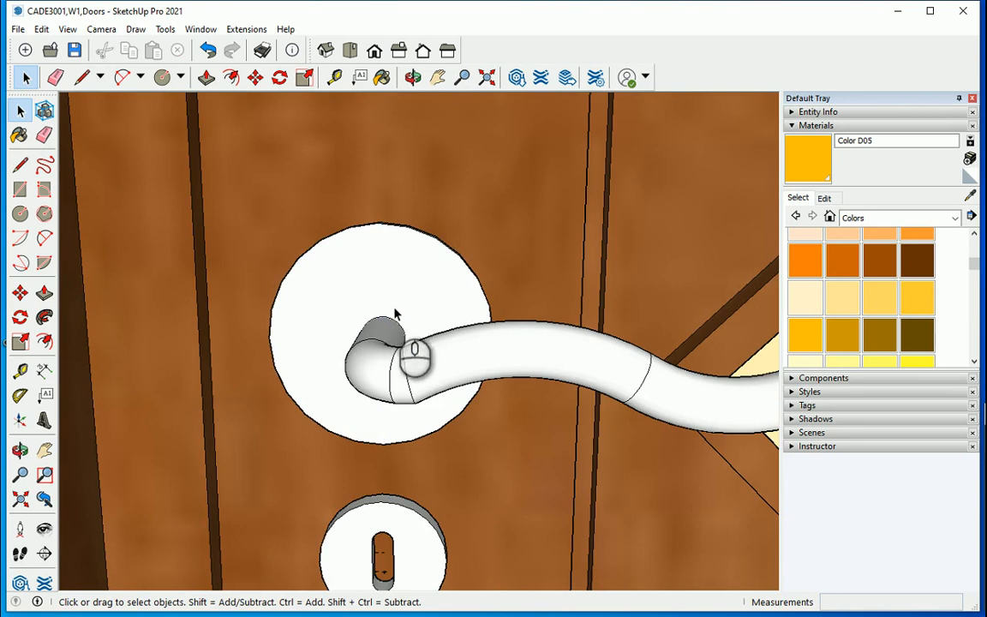
Group the curved handle with the round handle plate and the lock plate.
middle_drag(300, 327, 261, 333)
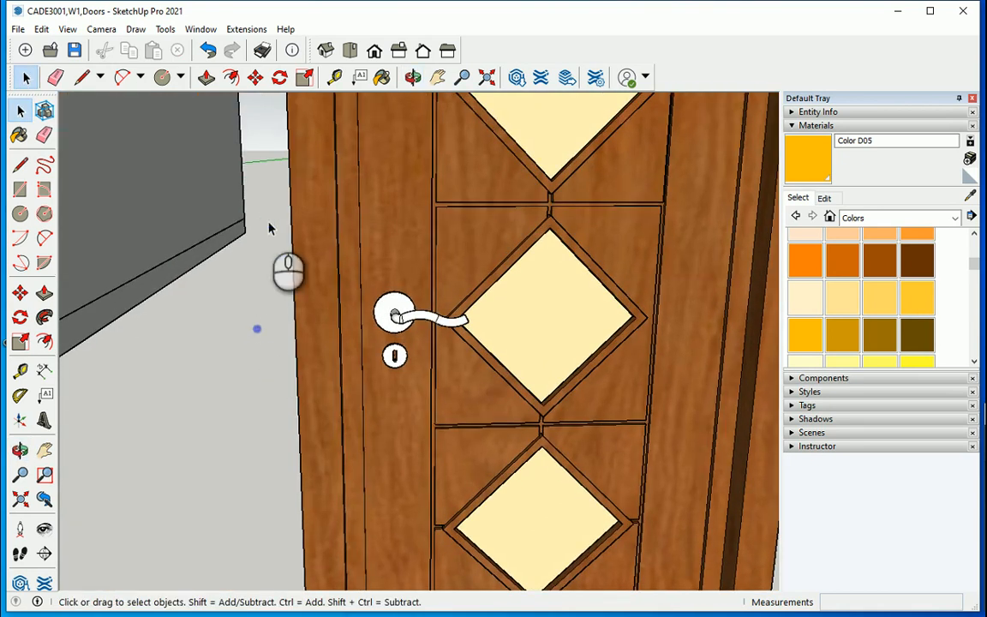
drag(268, 221, 507, 415)
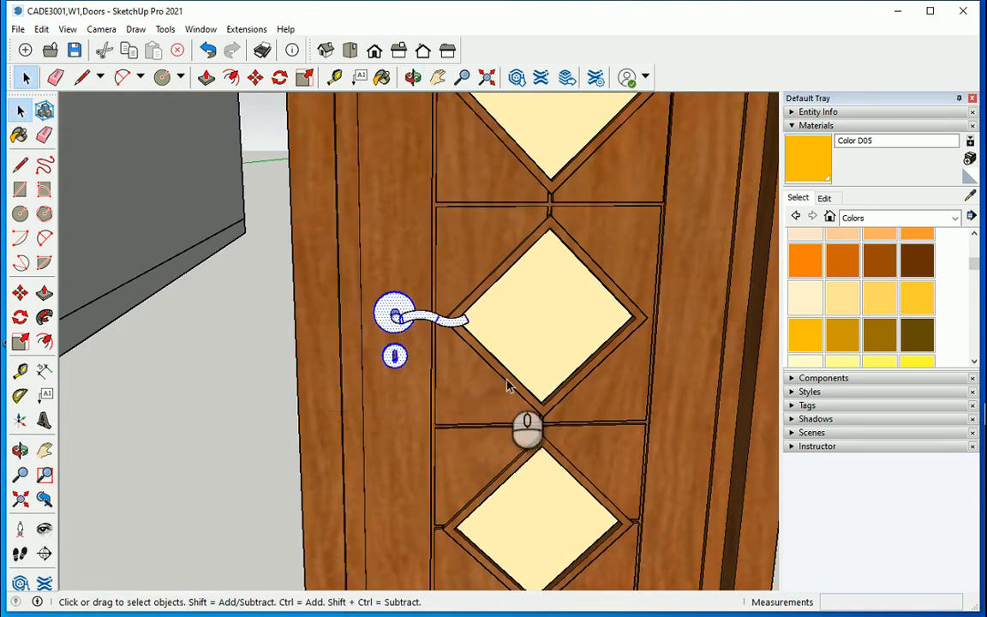
right_click(397, 313)
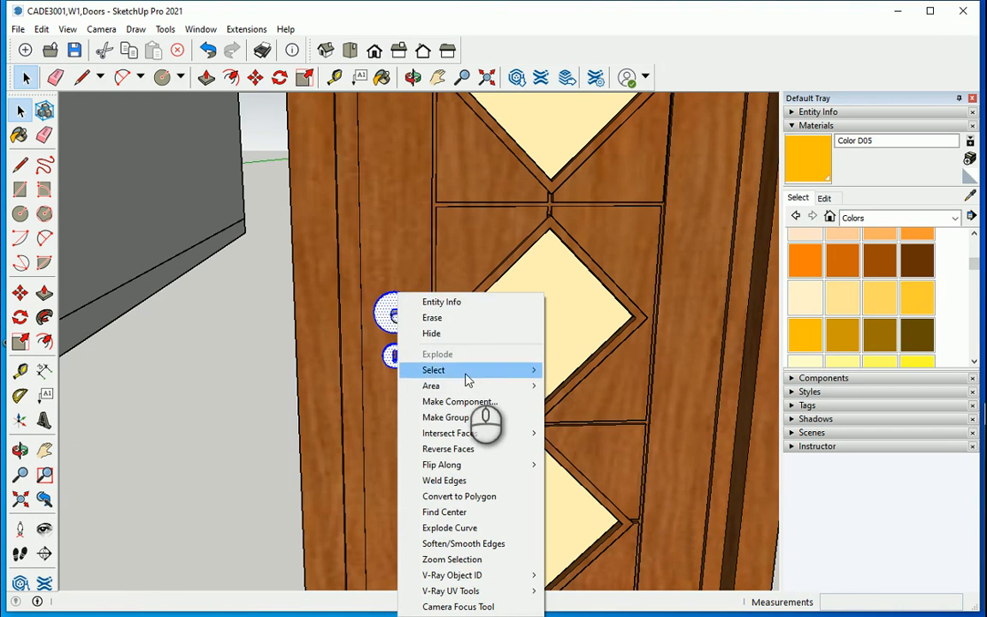
click(454, 413)
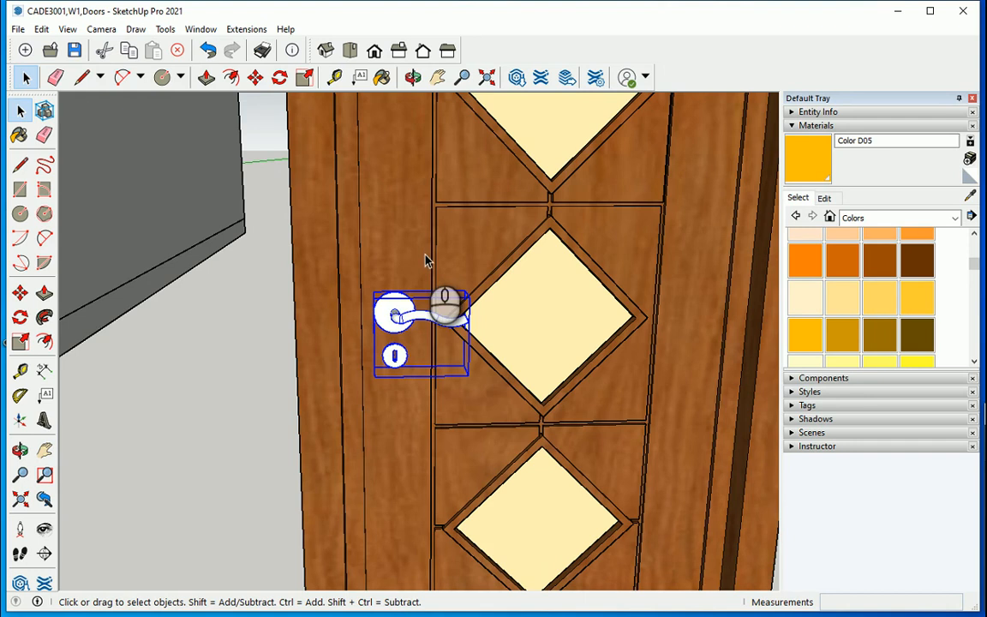
Paint the handle and lock plate group with the yellow Color D05.
click(804, 336)
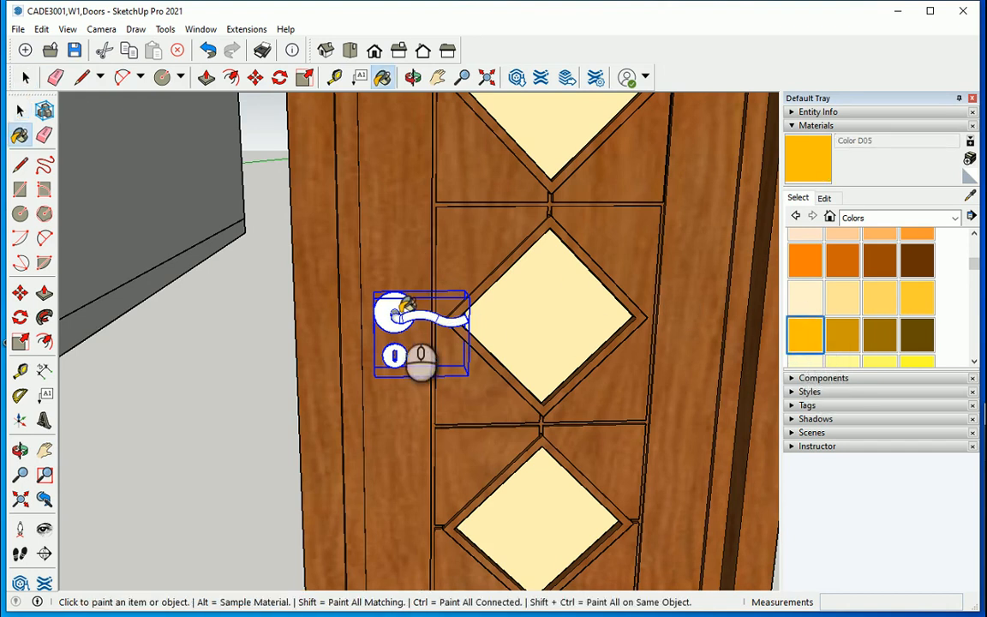
click(404, 306)
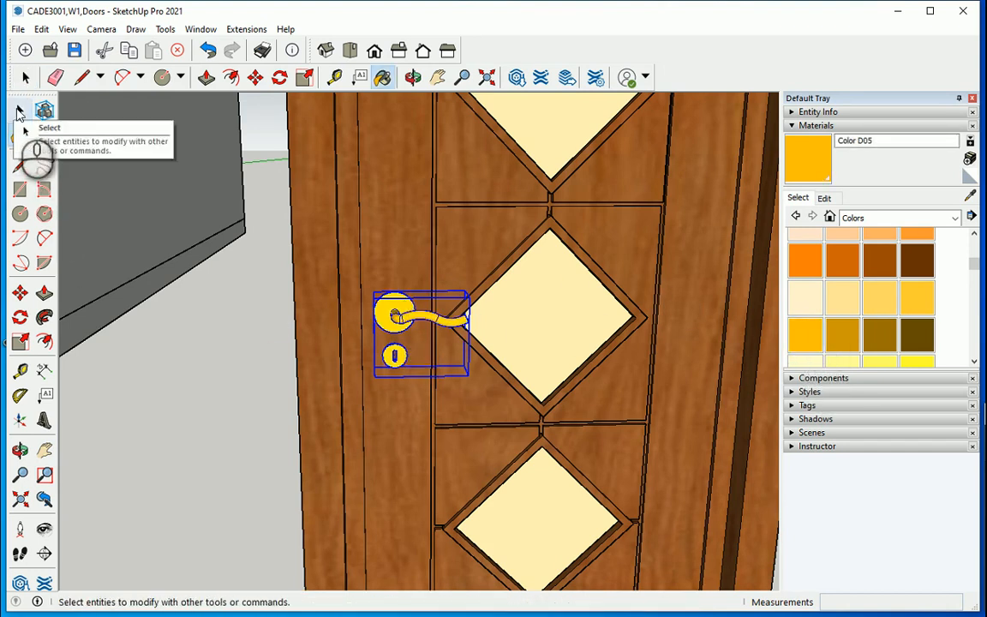
click(19, 112)
scroll(250, 360, down, 6)
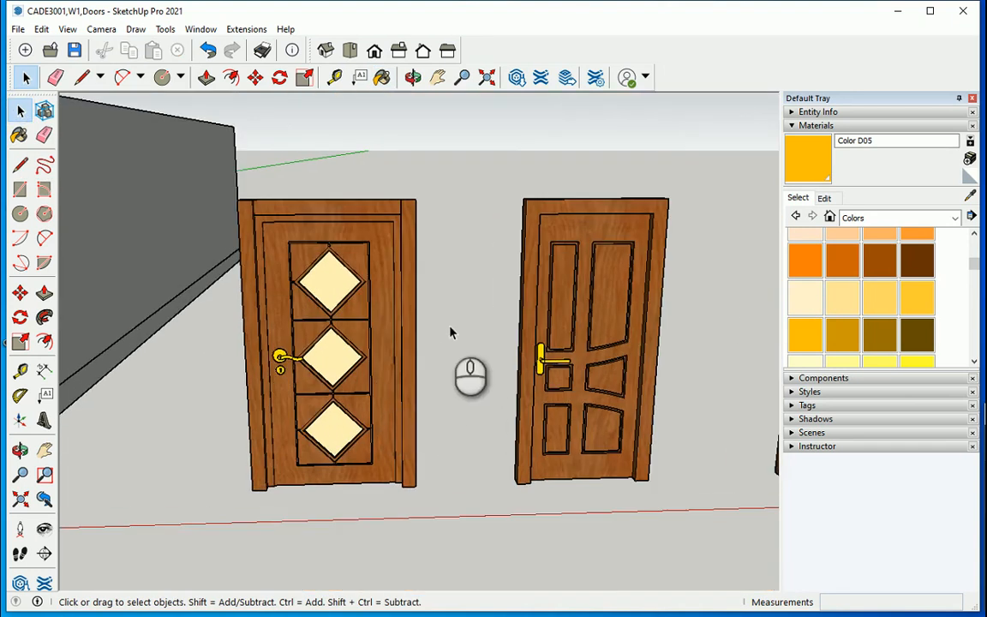
Group the diamond-panel door and its frame together with the handle group.
drag(450, 320, 267, 387)
scroll(266, 378, up, 2)
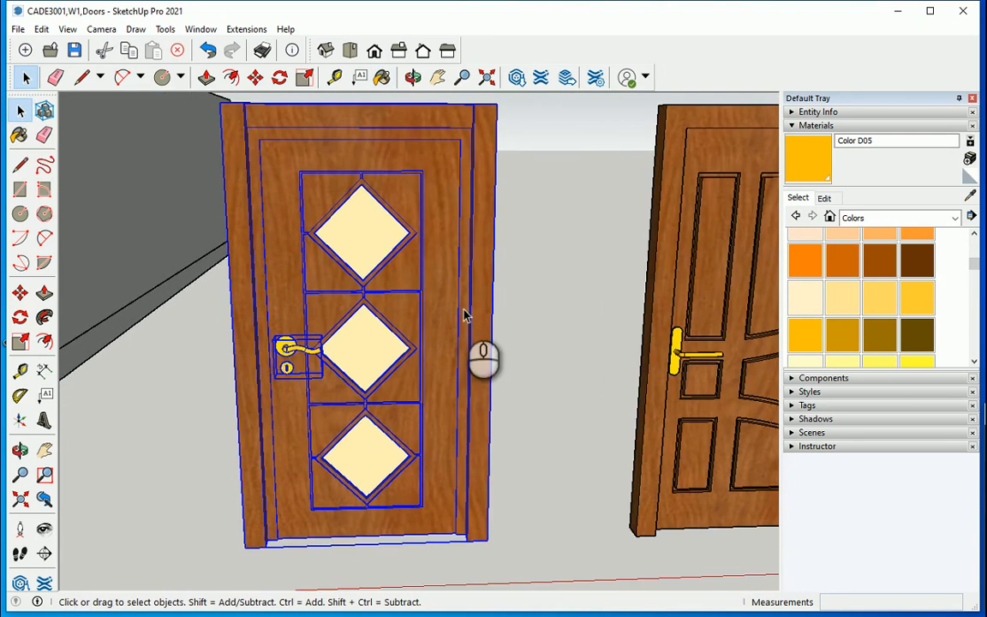
scroll(311, 360, up, 3)
right_click(297, 346)
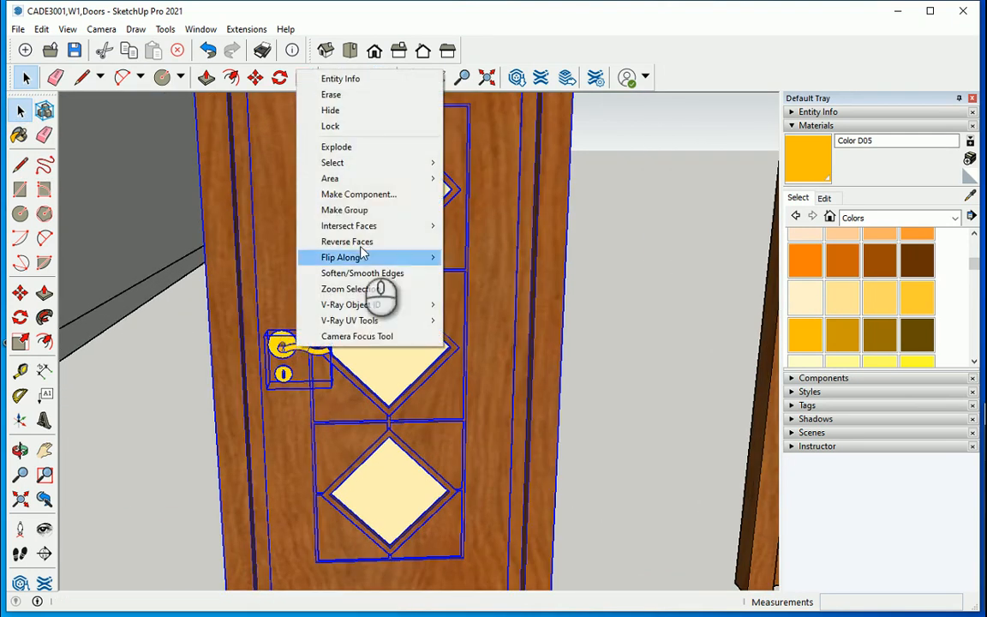
click(561, 338)
click(577, 333)
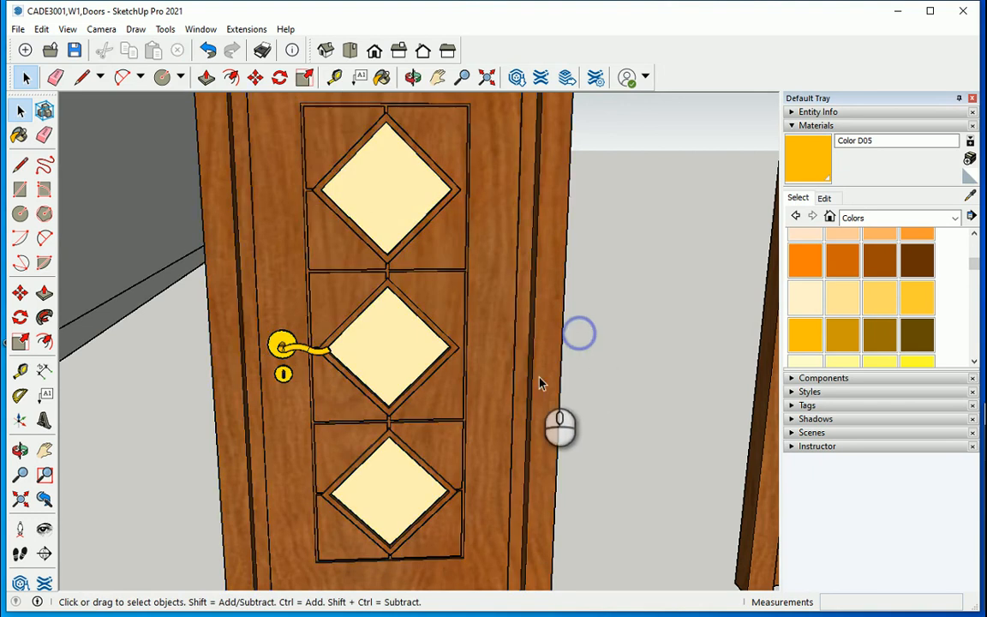
Open the diamond-panel door group and its nested parts to check how they are grouped.
scroll(514, 377, down, 3)
middle_drag(469, 377, 467, 367)
scroll(480, 326, up, 2)
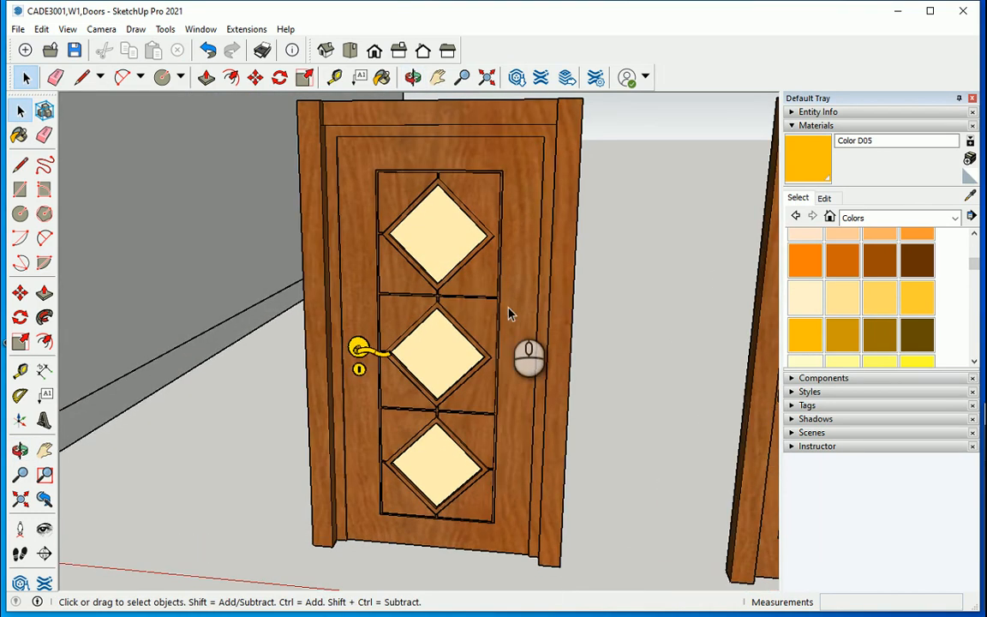
click(485, 317)
double_click(484, 317)
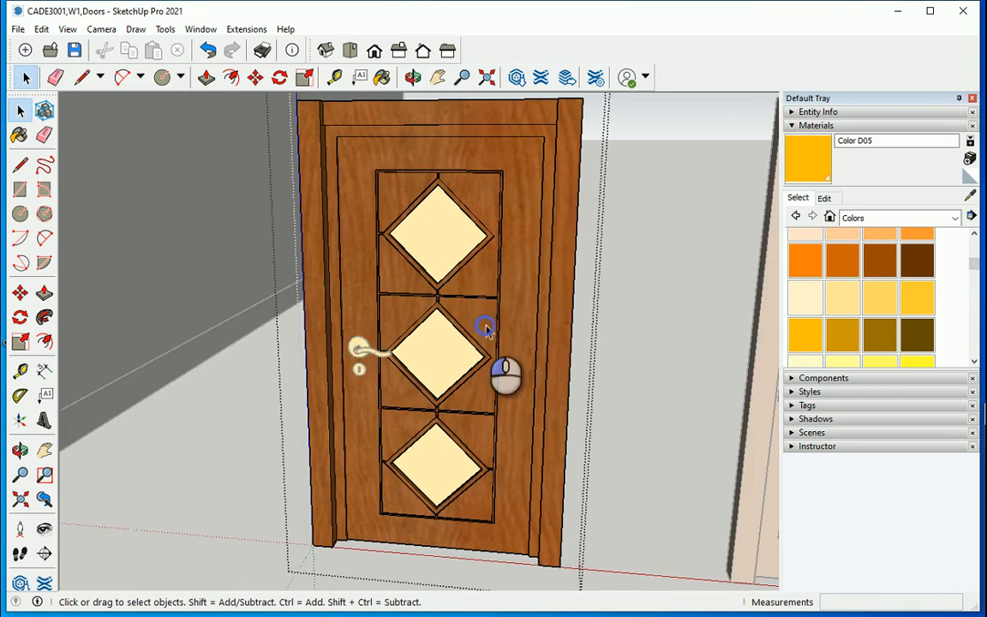
click(485, 329)
double_click(473, 337)
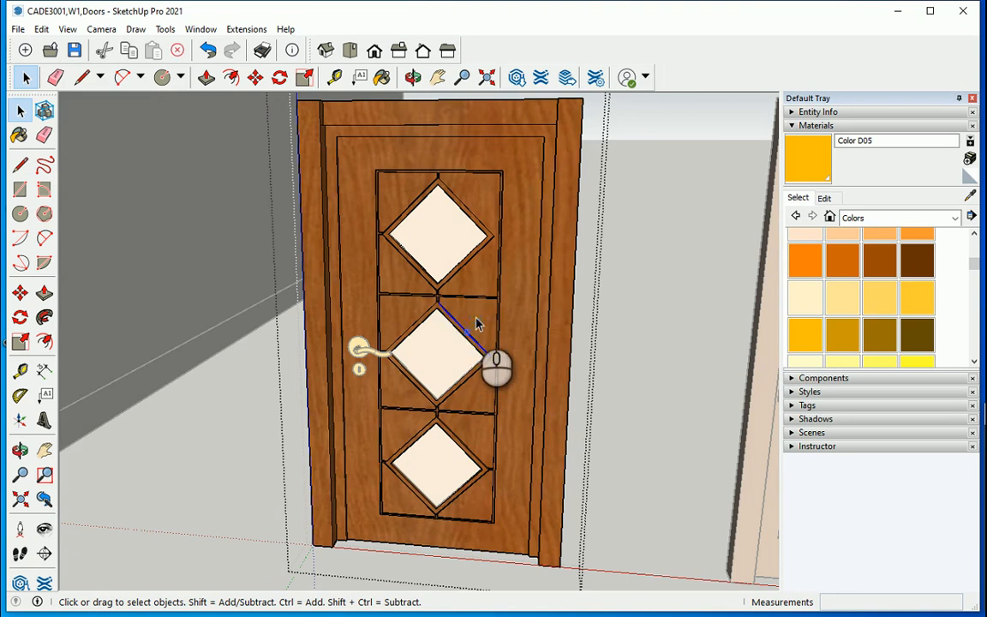
click(612, 333)
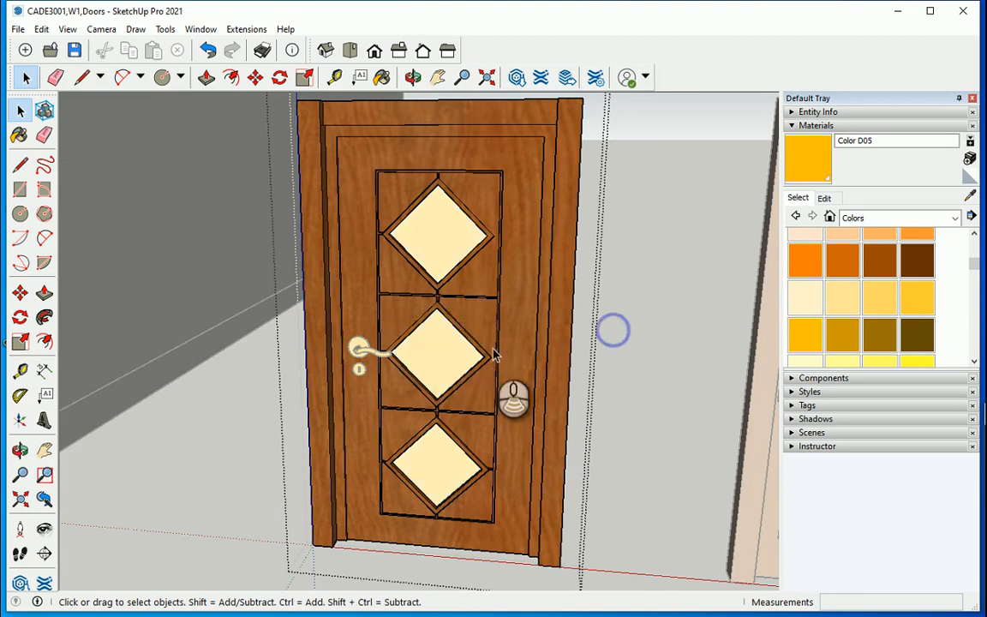
scroll(524, 367, down, 3)
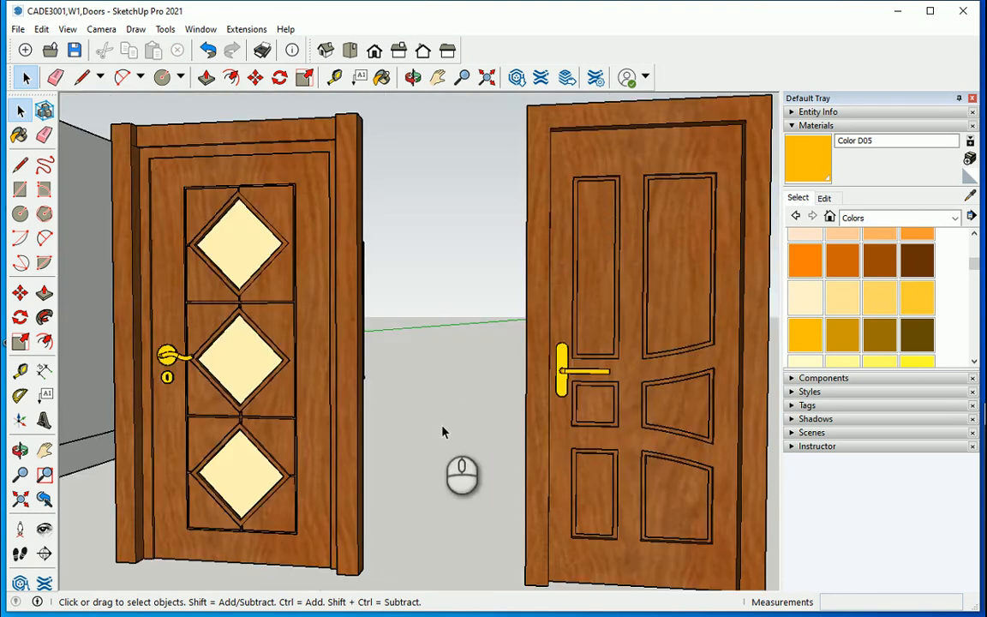